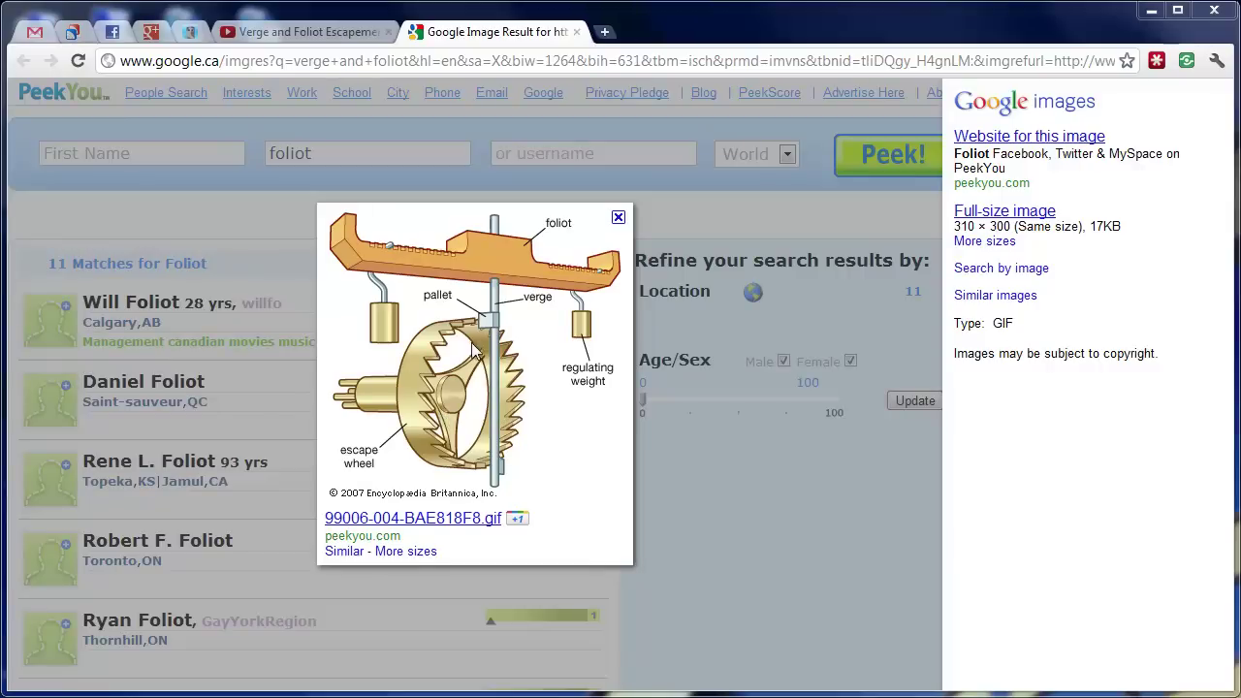
# Step: Play the Verge and Foliot escapement model video on YouTube
pyautogui.click(291, 32)
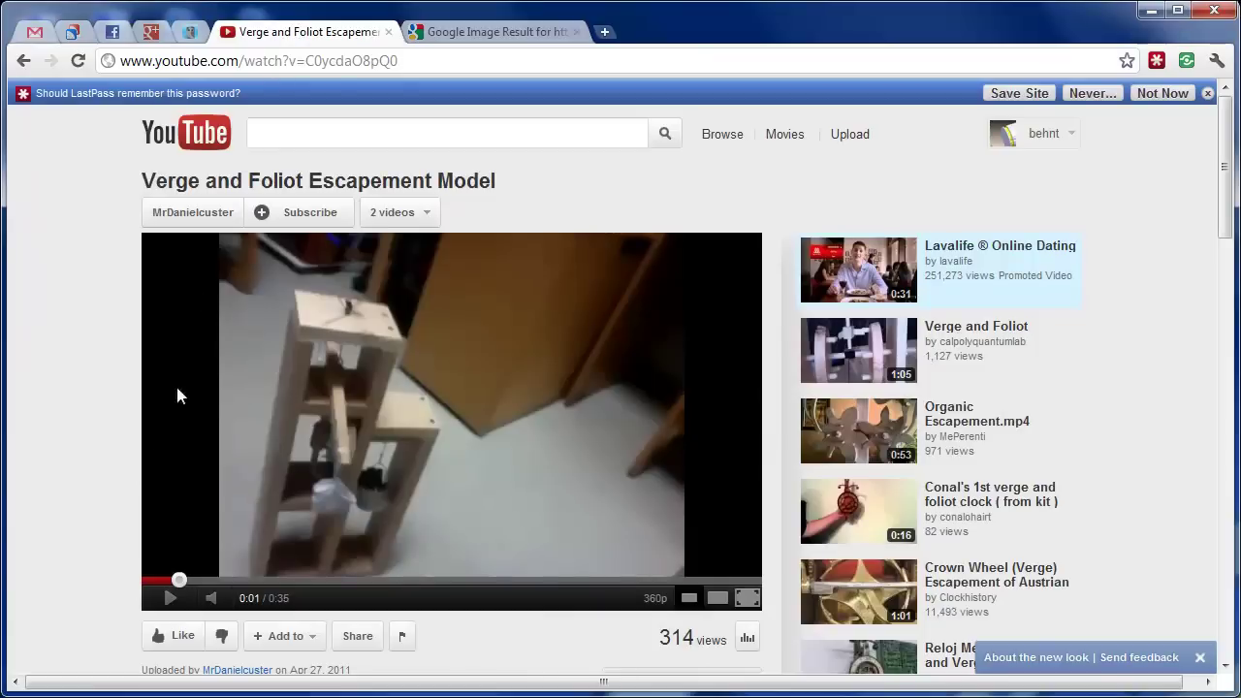
pyautogui.click(168, 597)
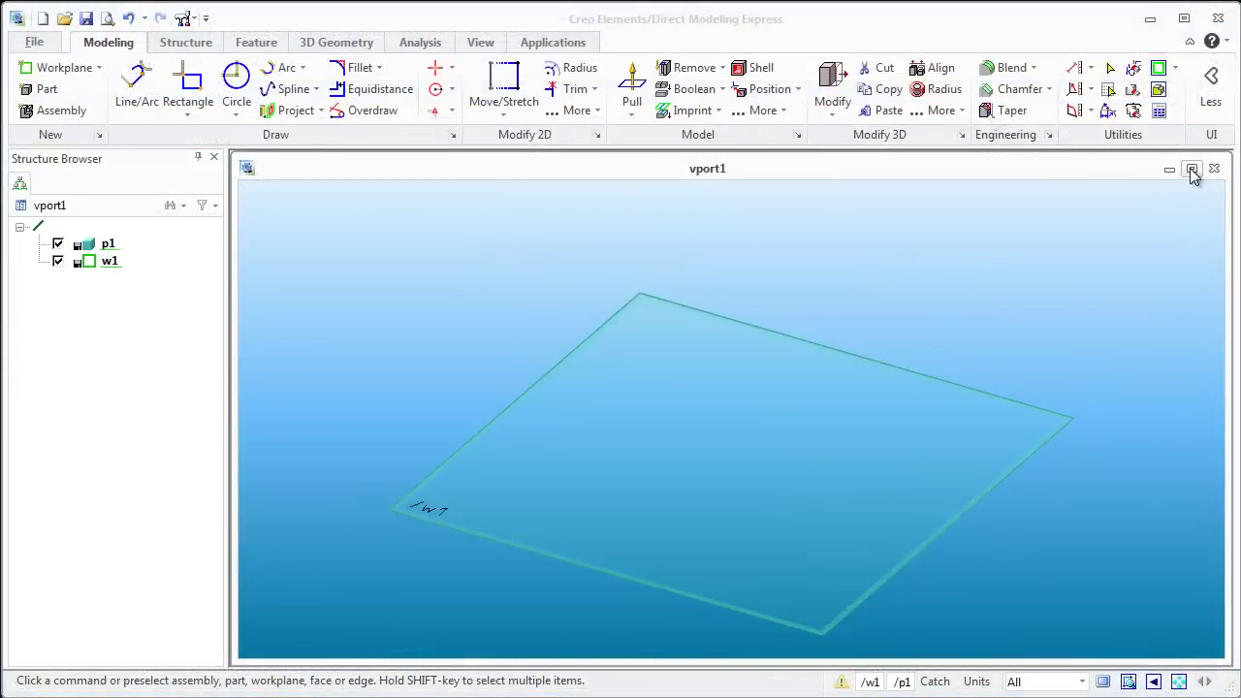
# Step: Maximize vport1 and begin placing a construction cross on workplane w1
pyautogui.click(1193, 170)
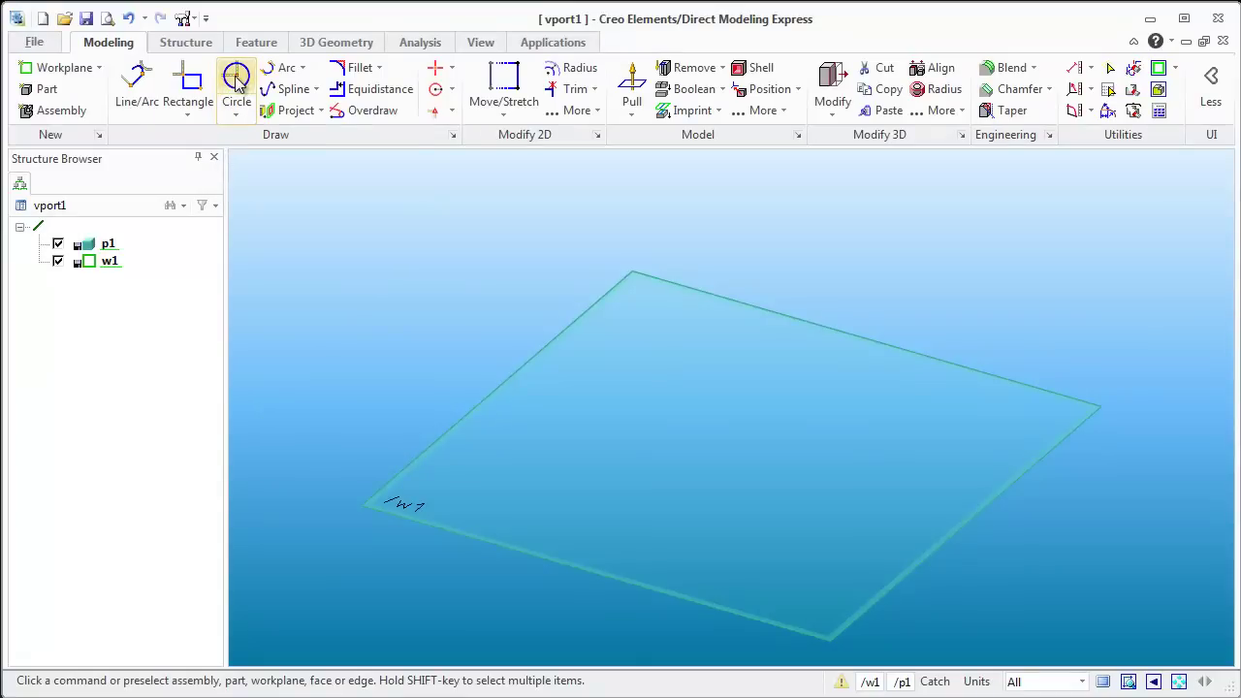
pyautogui.click(457, 435)
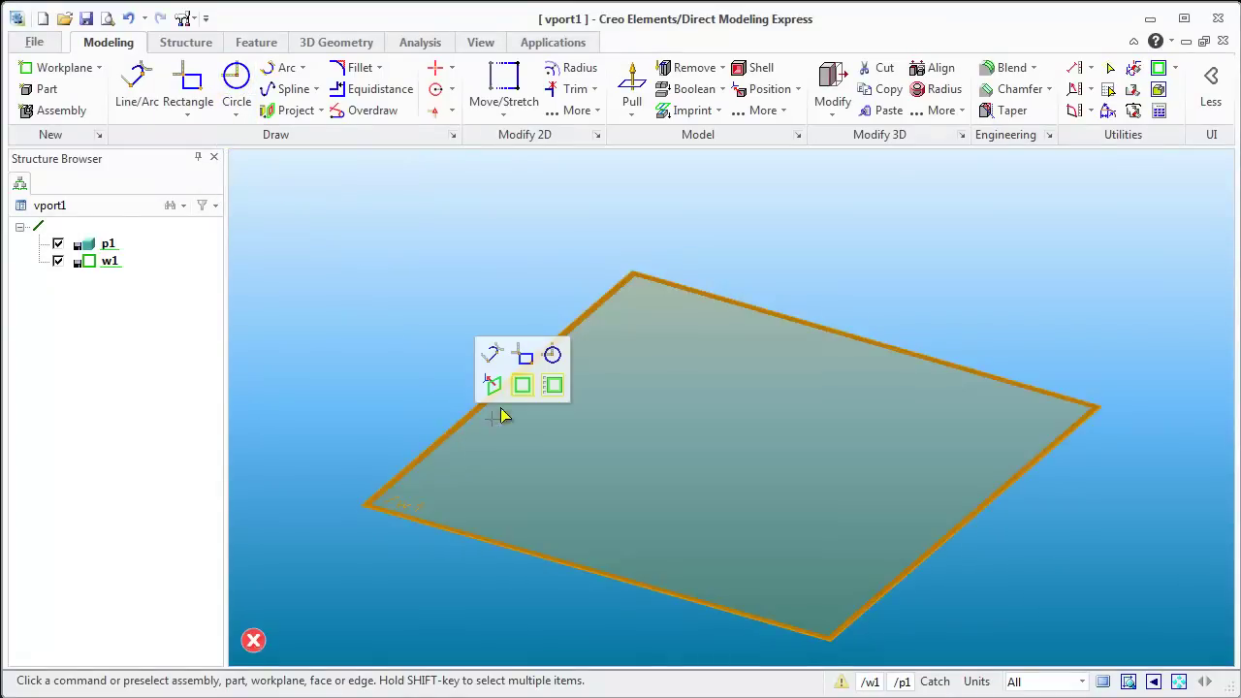
pyautogui.click(557, 358)
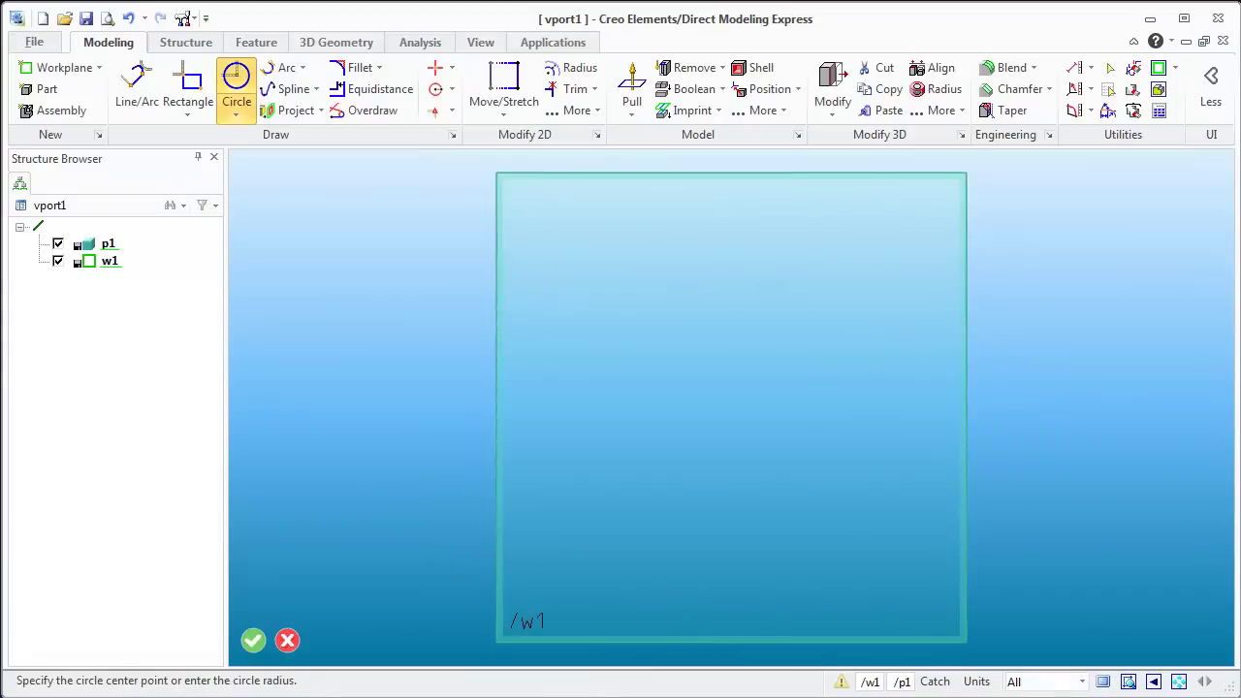
pyautogui.click(451, 69)
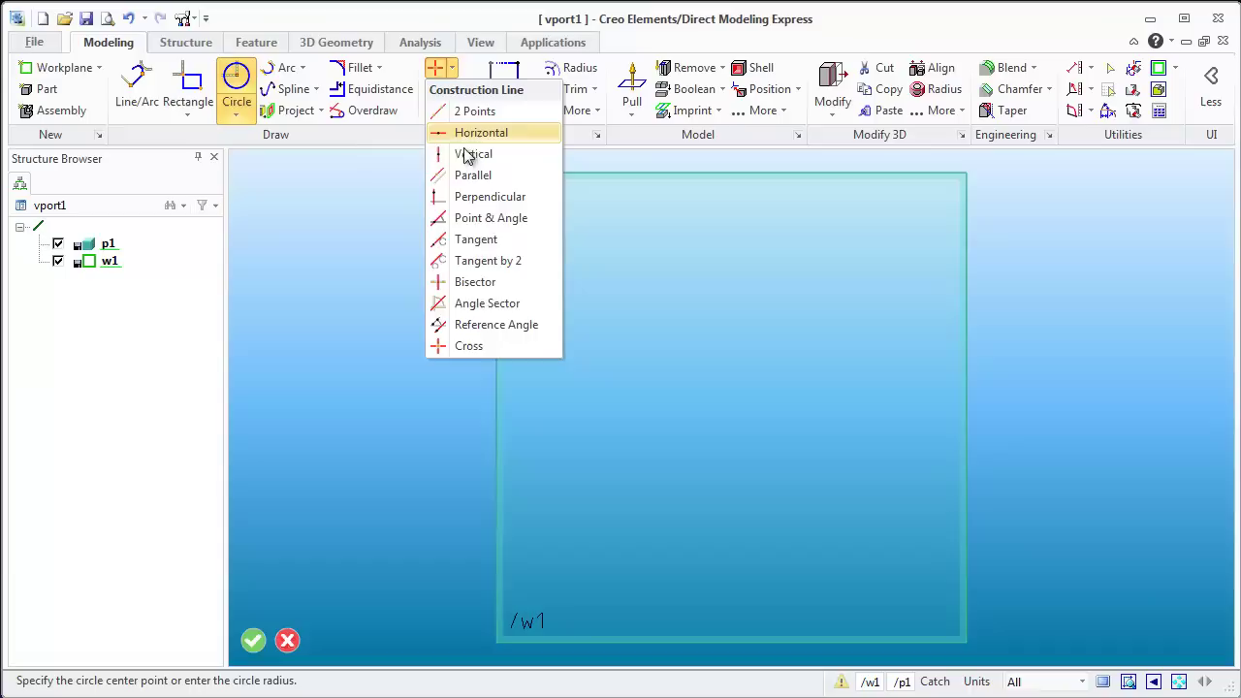
pyautogui.click(474, 352)
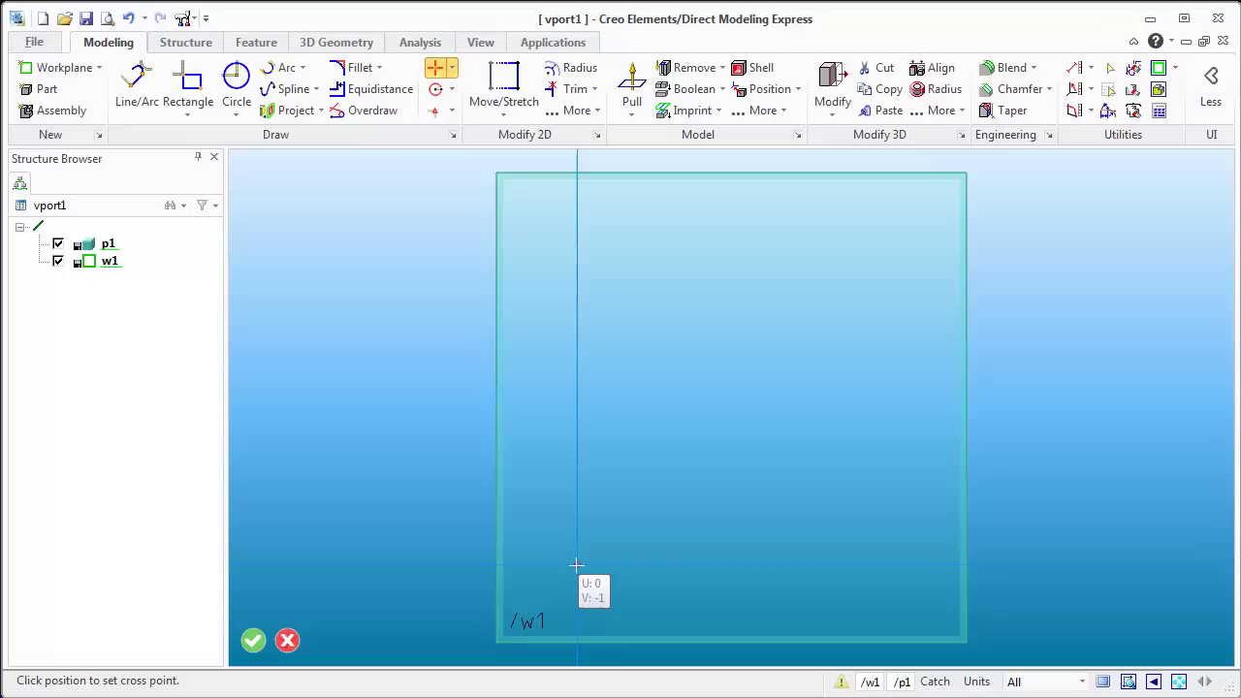
# Step: Fix the cross at the origin and draw concentric circles of radius 65, 17 and 55 on it
pyautogui.click(576, 564)
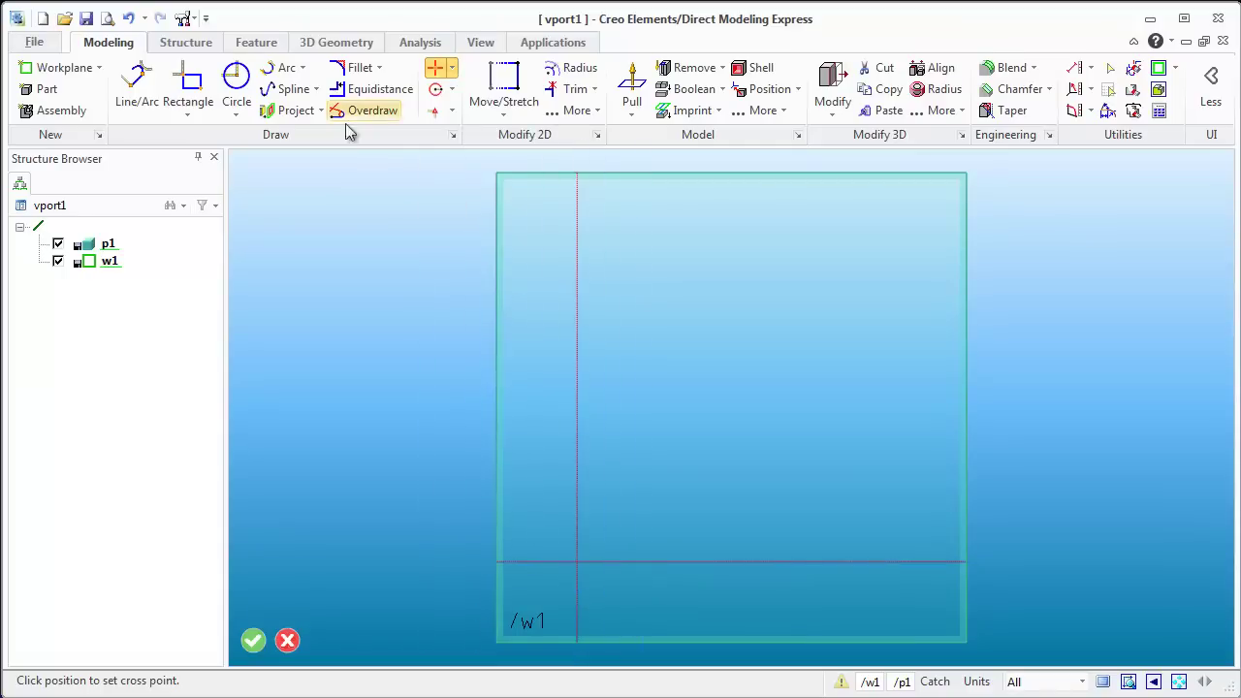
pyautogui.click(236, 97)
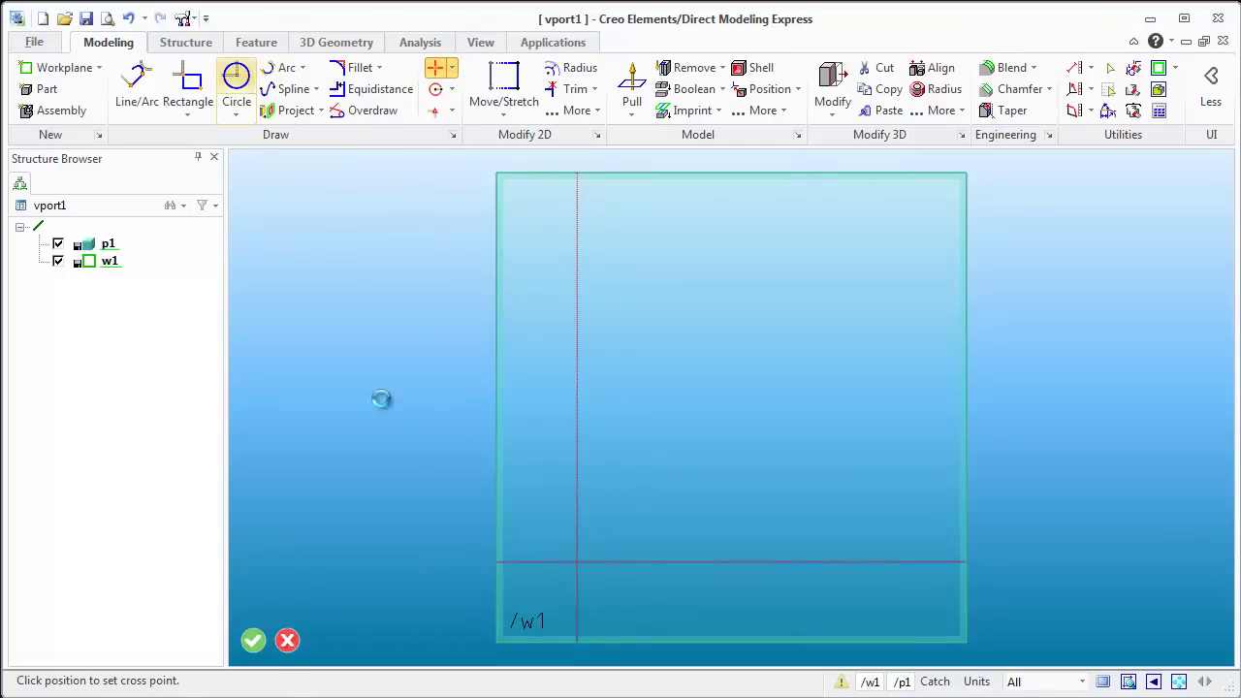
pyautogui.click(576, 562)
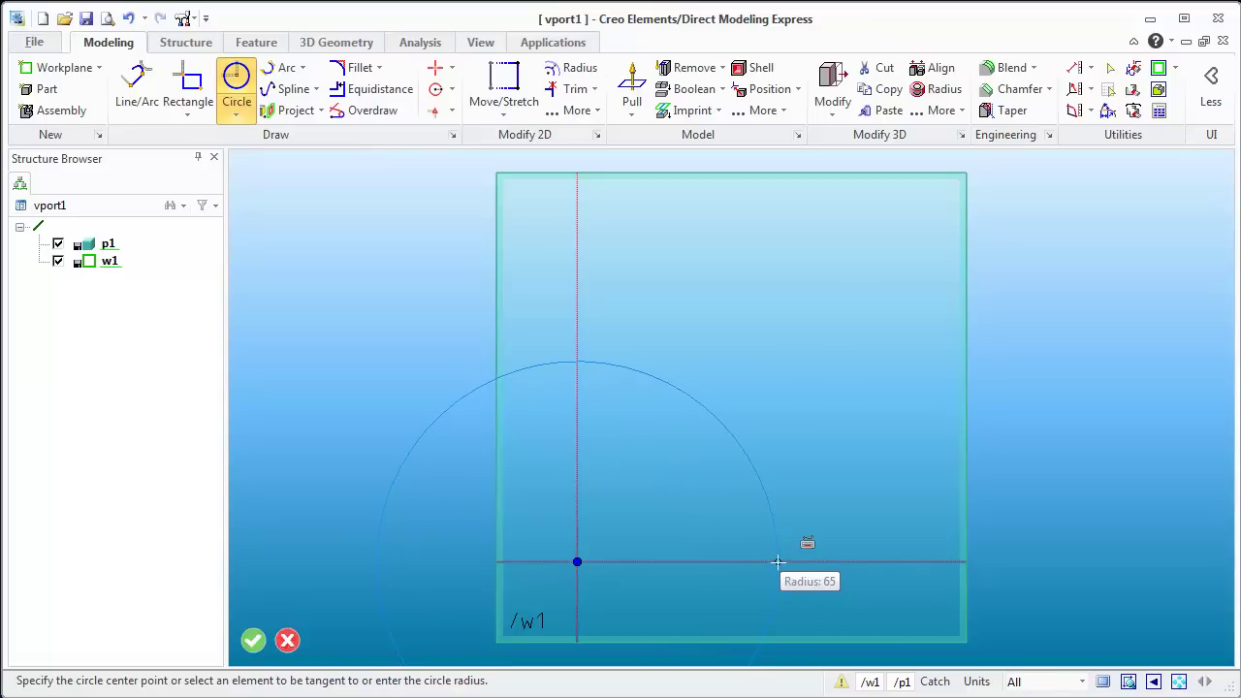
pyautogui.click(778, 561)
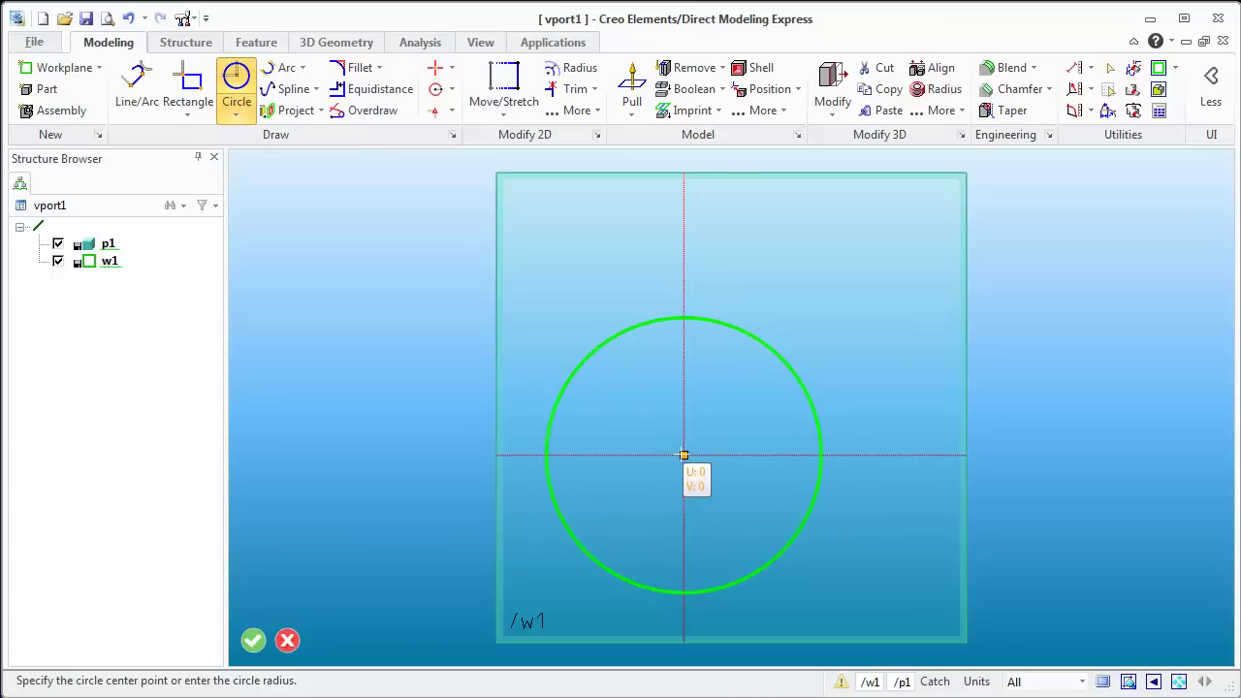
pyautogui.click(684, 455)
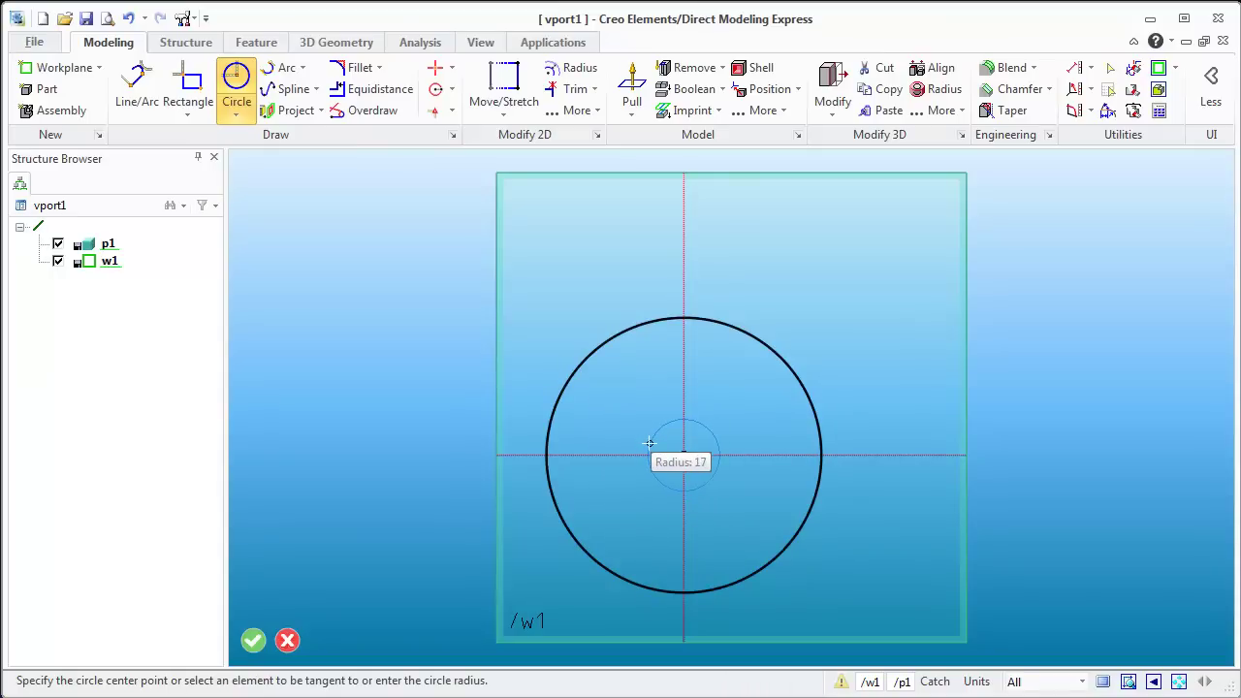
pyautogui.click(649, 443)
pyautogui.click(684, 455)
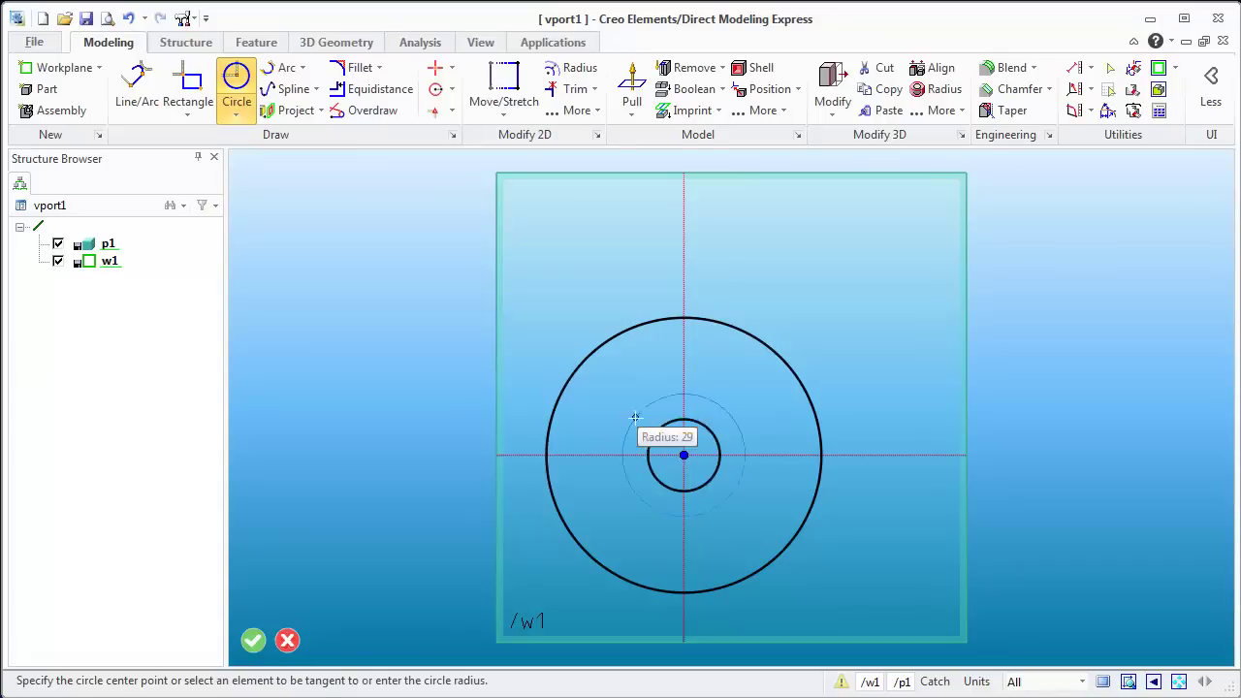
pyautogui.click(594, 379)
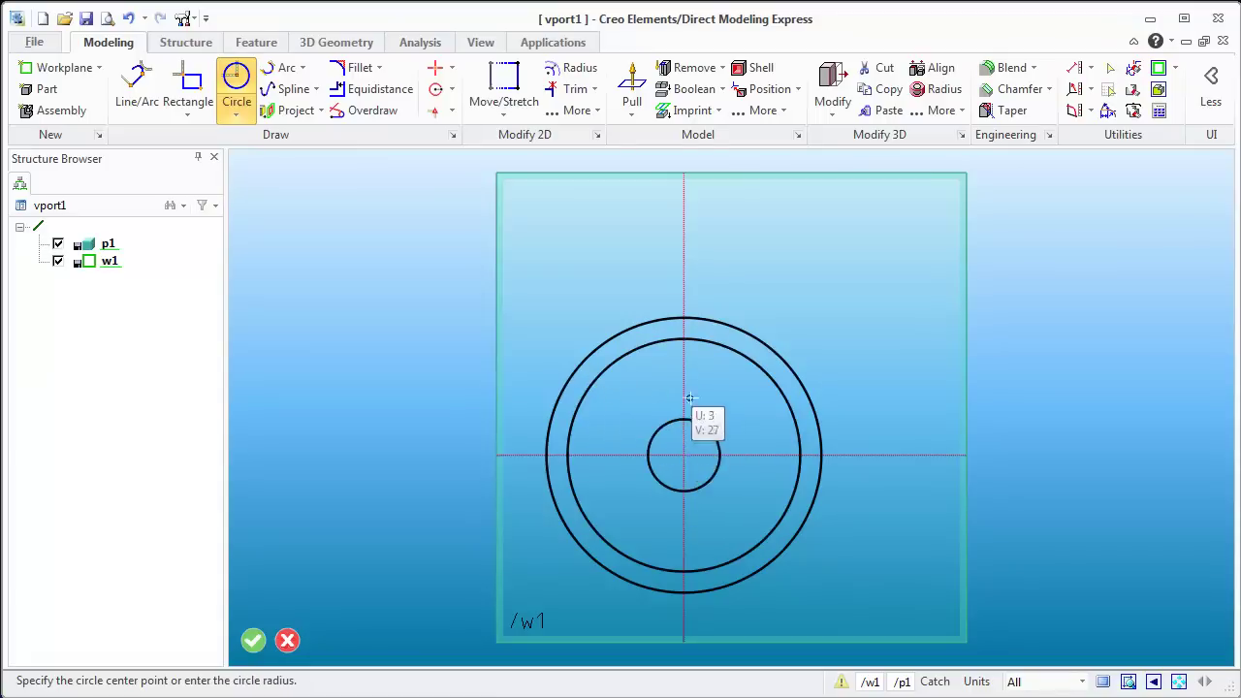
# Step: Draw an interpolation spline spoke from the radius-55 circle toward the hub circle
pyautogui.click(287, 90)
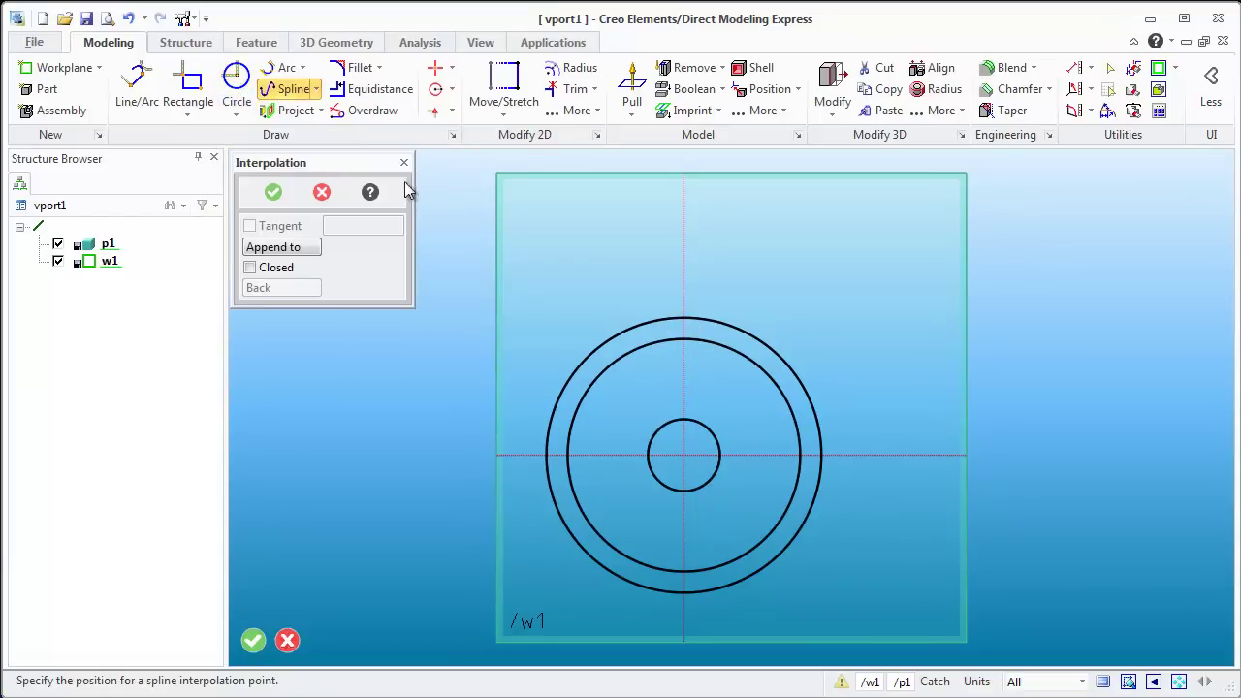
pyautogui.click(653, 341)
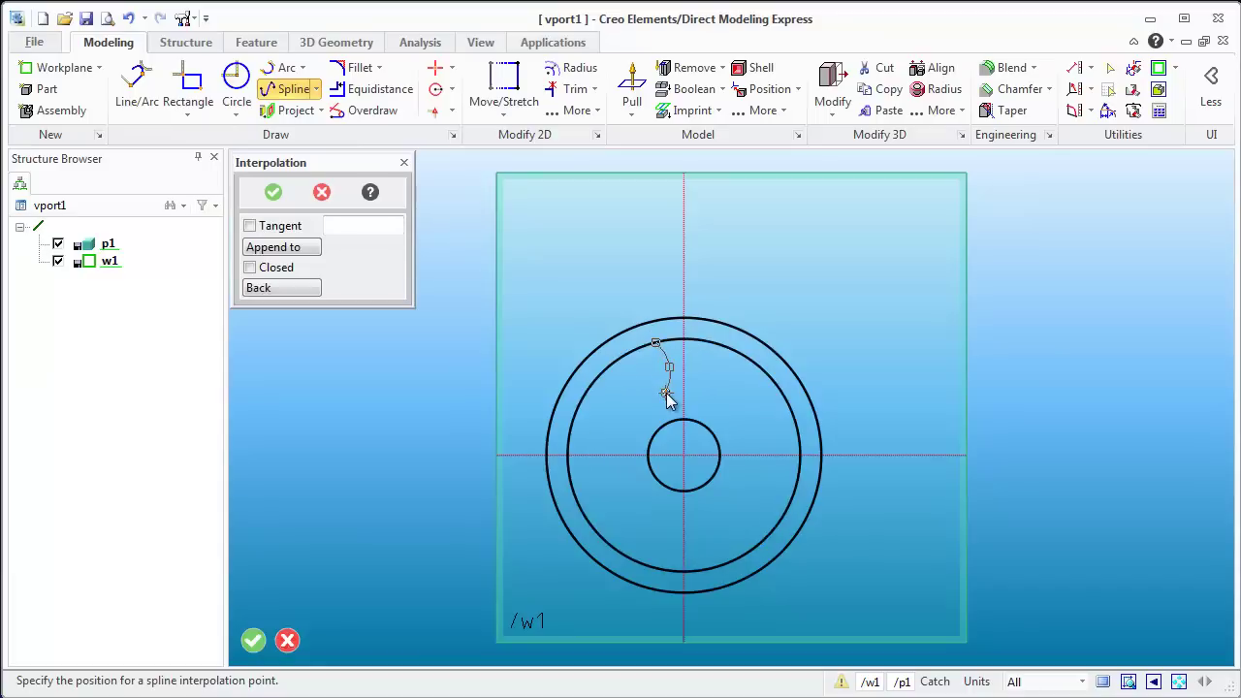
pyautogui.click(673, 441)
pyautogui.middleClick(679, 443)
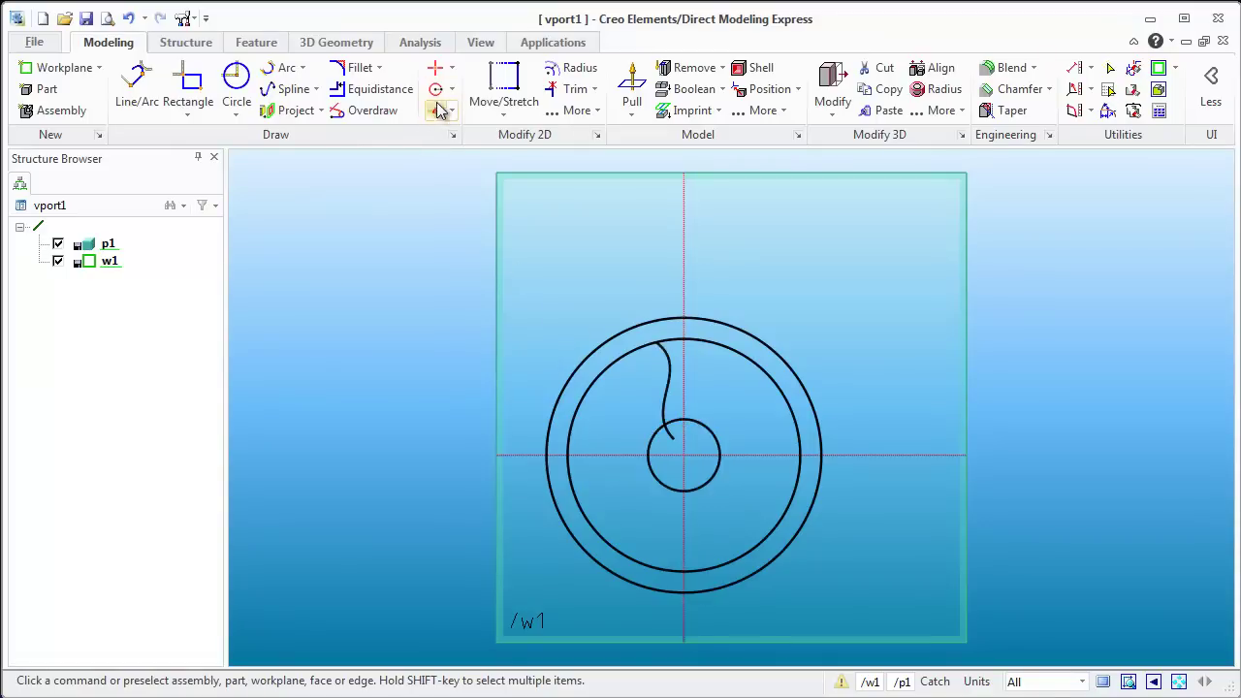
# Step: Mirror the spline spoke about a vertical axis through the centre
pyautogui.click(580, 110)
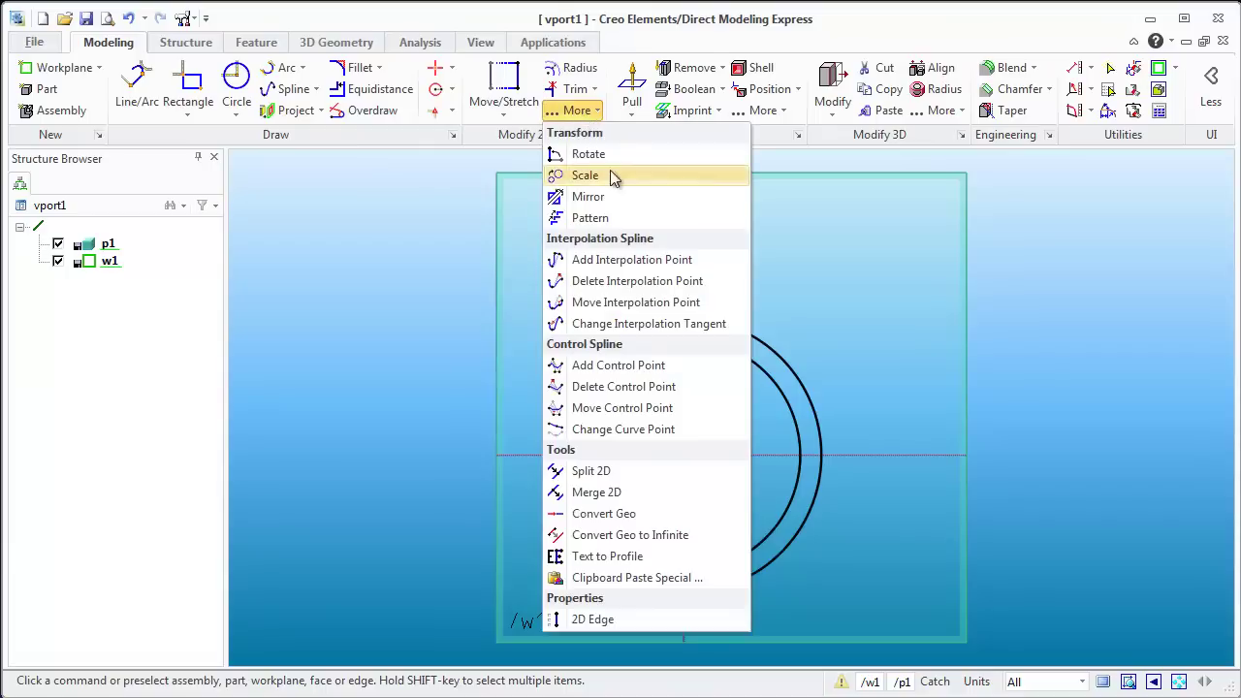
pyautogui.click(593, 197)
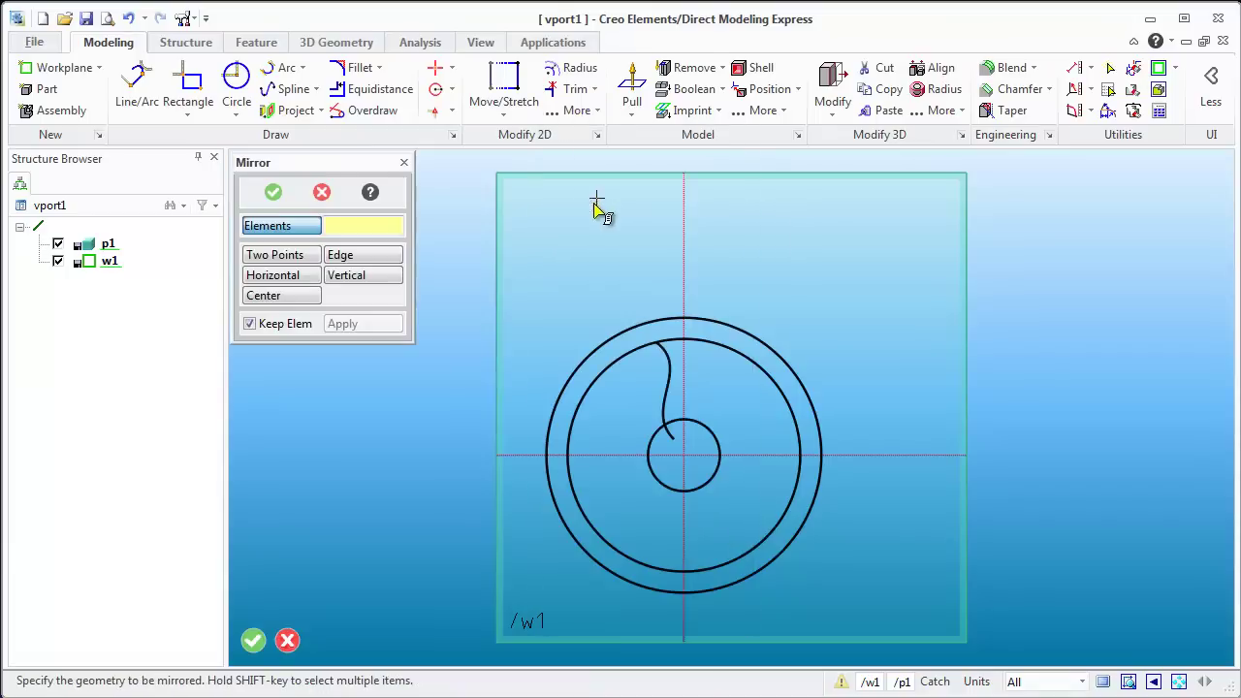
pyautogui.click(673, 389)
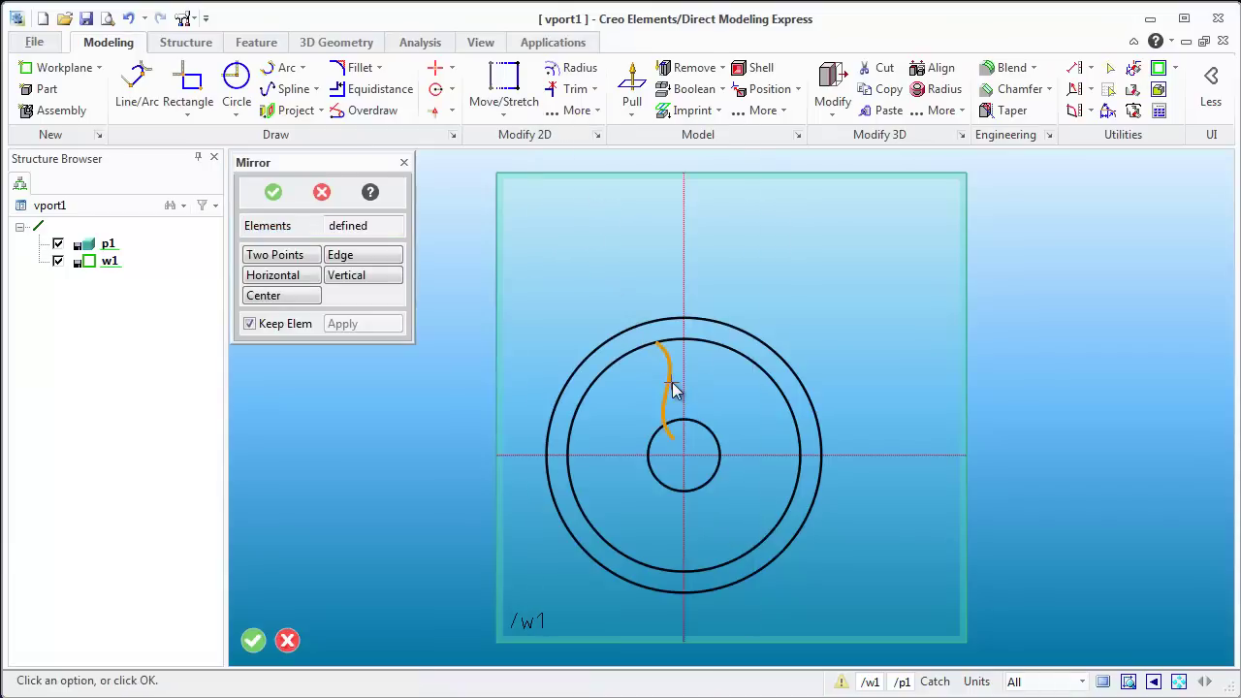
pyautogui.click(345, 278)
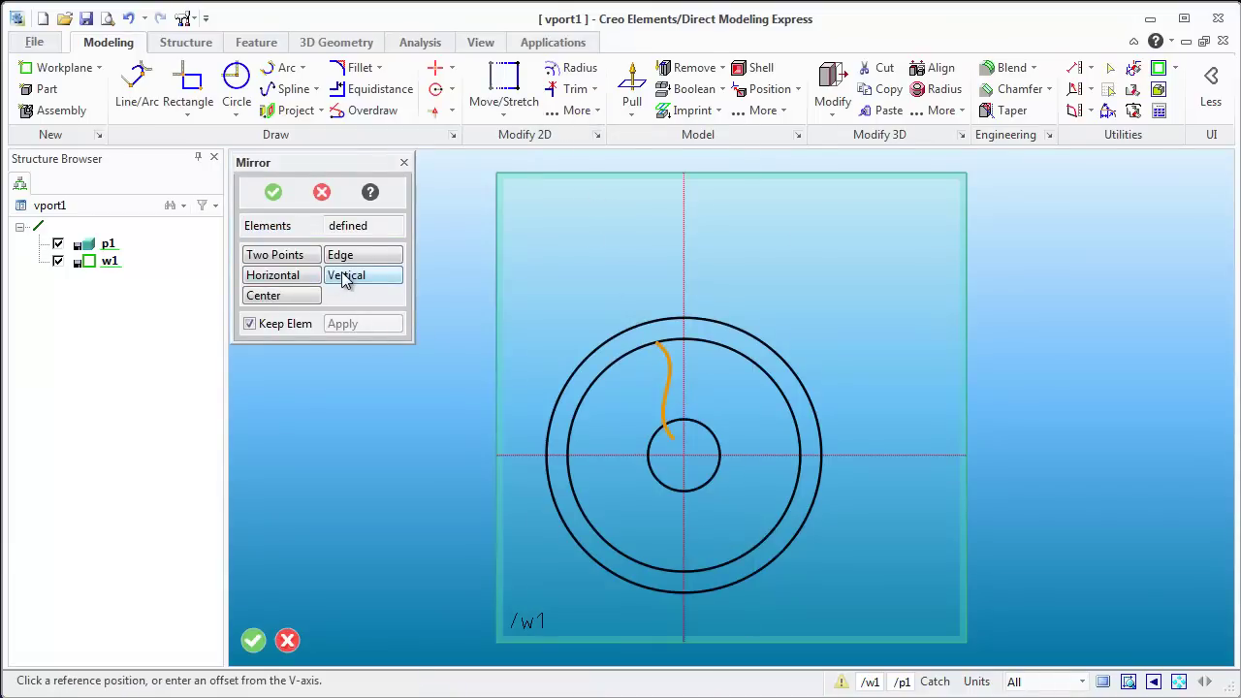
pyautogui.click(684, 457)
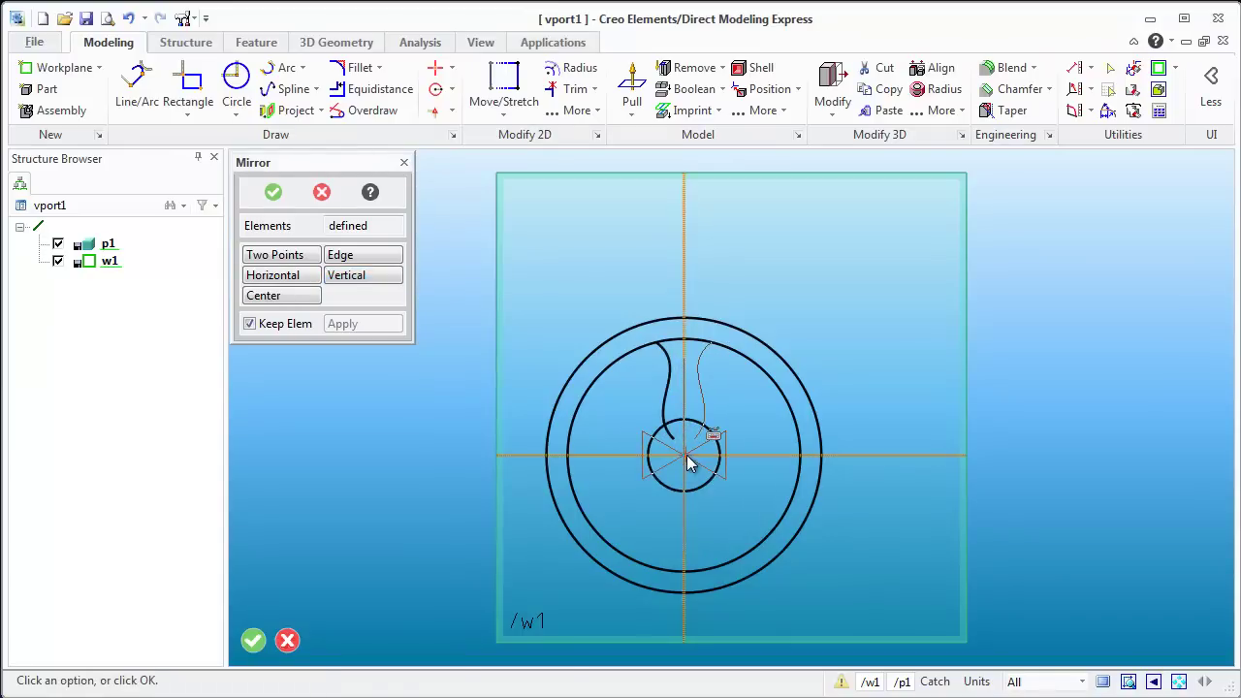
pyautogui.middleClick(686, 463)
pyautogui.scroll(1, 700, 432)
pyautogui.scroll(1, 702, 433)
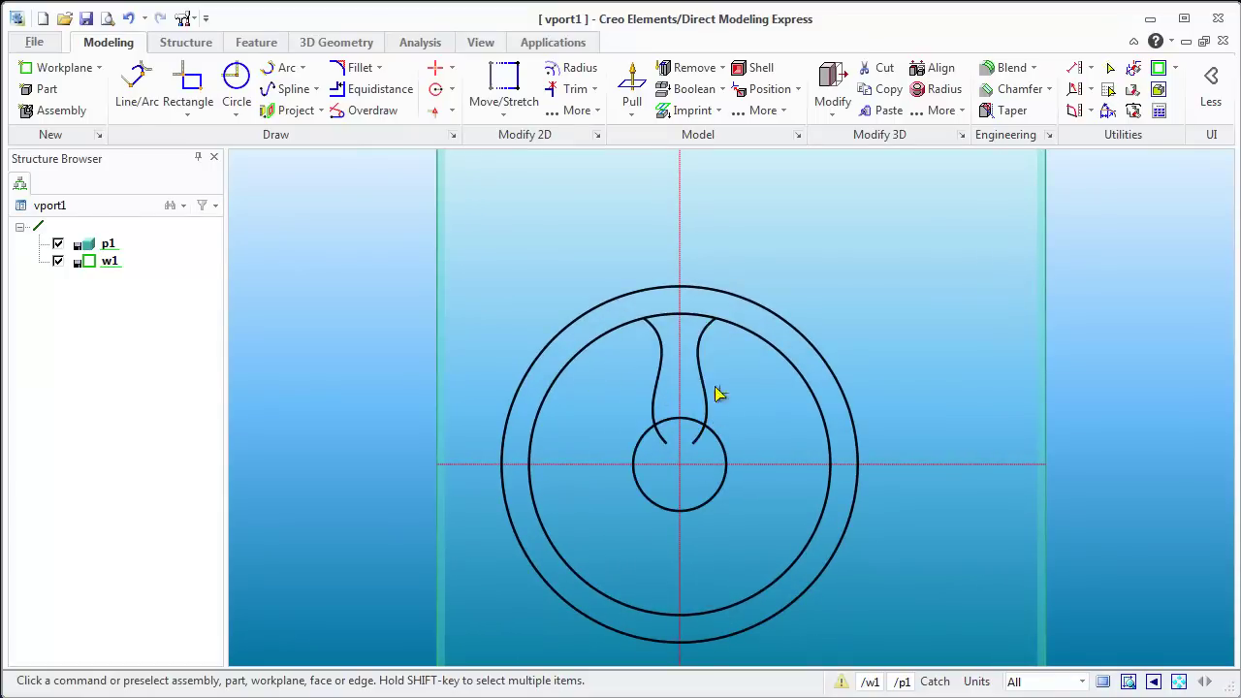
# Step: Start a 2D pattern with both spoke curves selected
pyautogui.click(587, 112)
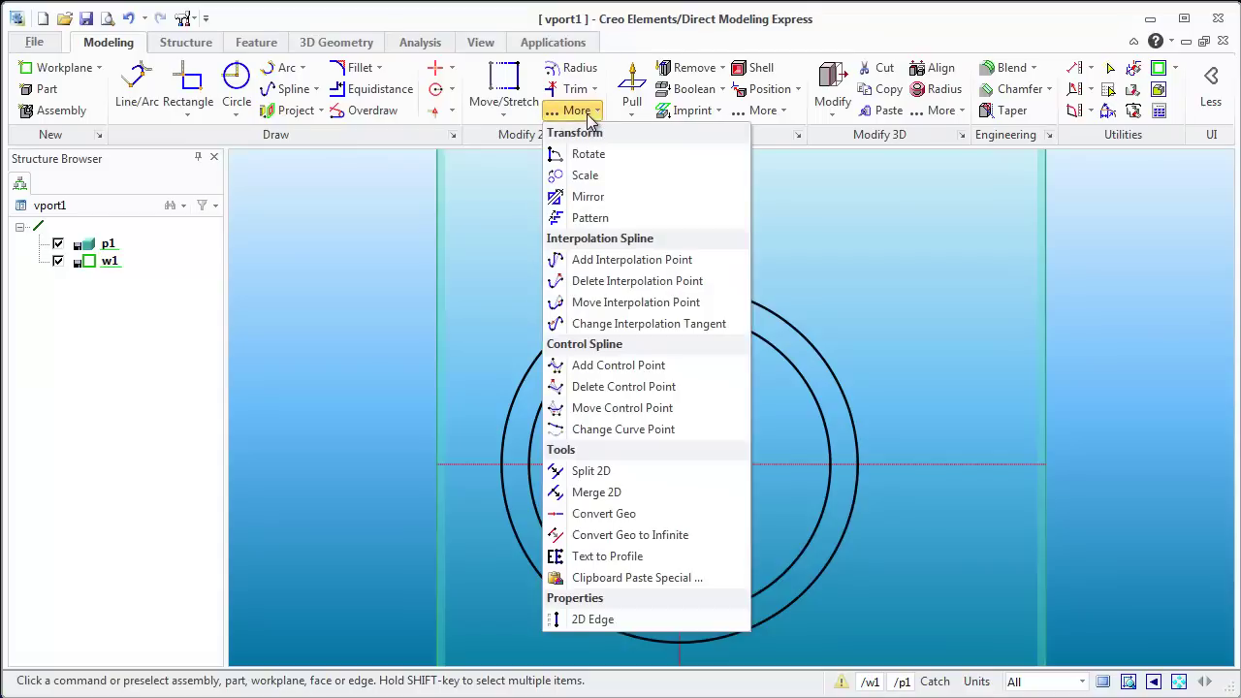
pyautogui.click(586, 218)
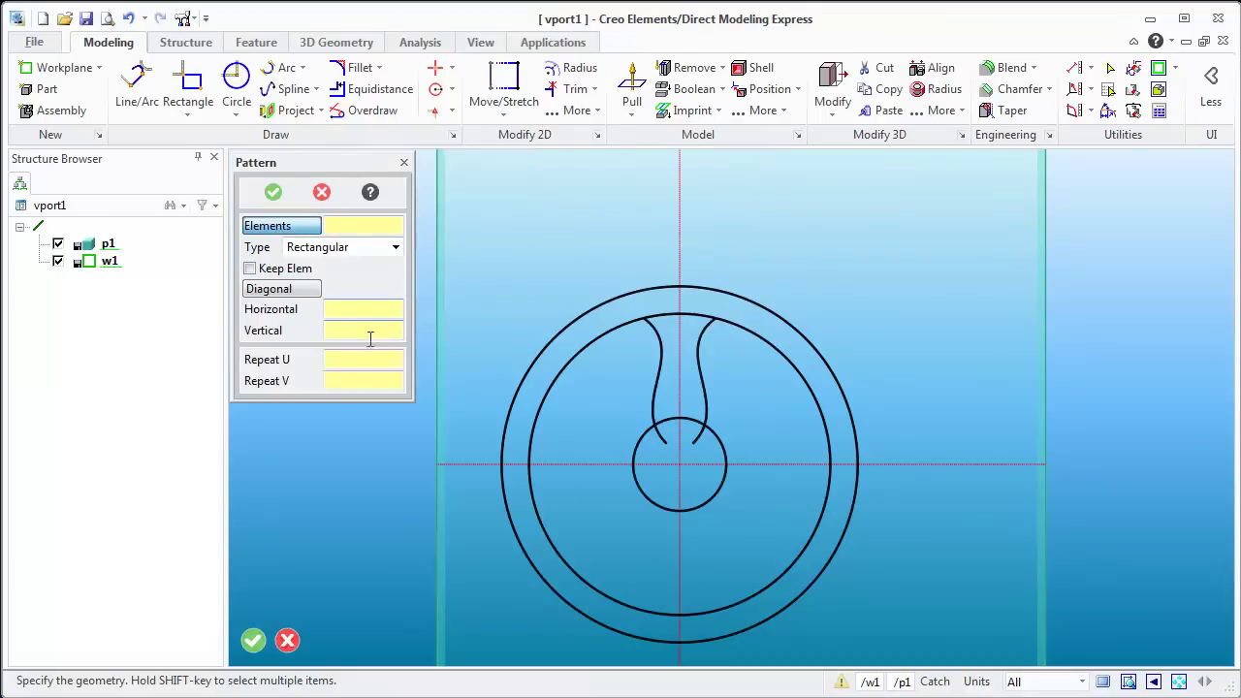
pyautogui.click(659, 417)
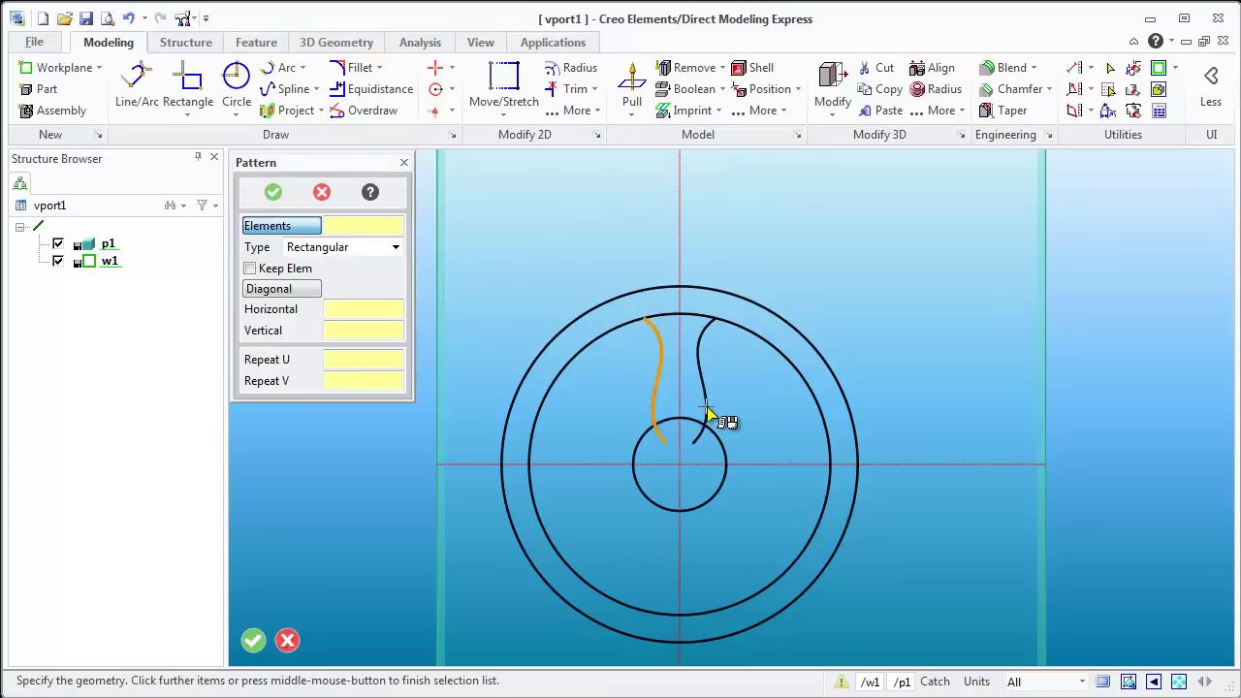
pyautogui.click(704, 412)
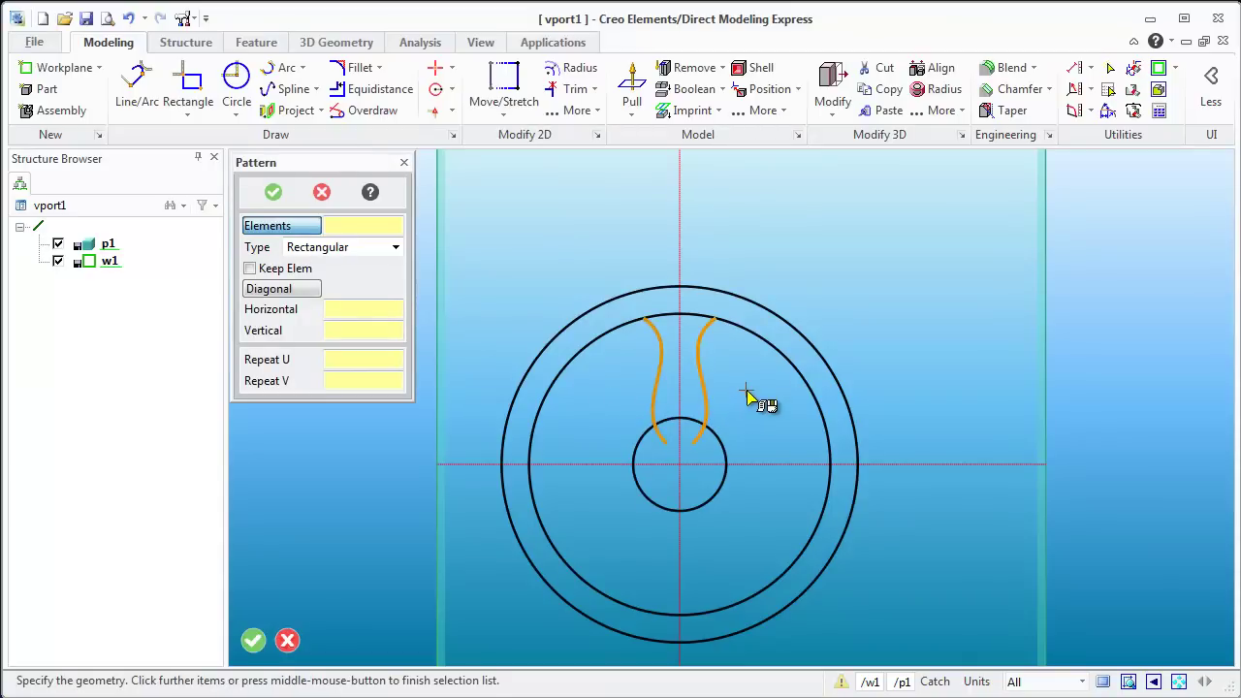
pyautogui.middleClick(747, 392)
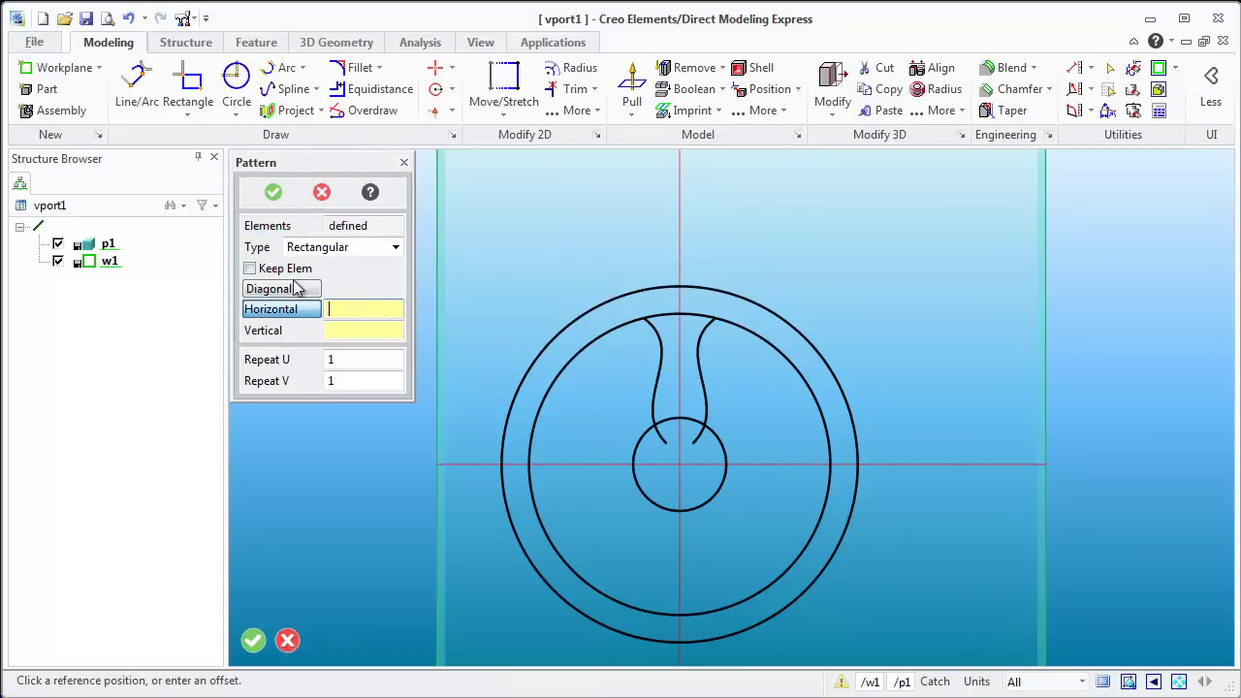
# Step: Make the pattern circular about the origin: angle 120, 1 radial, 3 angular copies
pyautogui.click(349, 249)
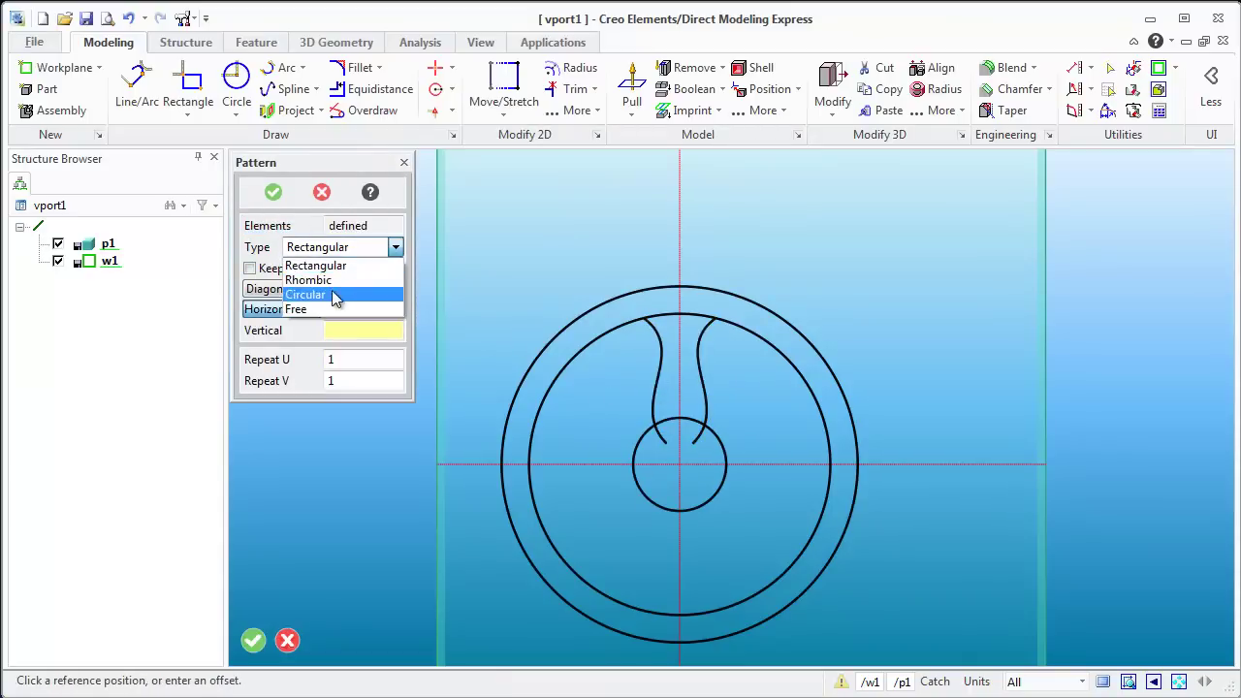
pyautogui.click(333, 288)
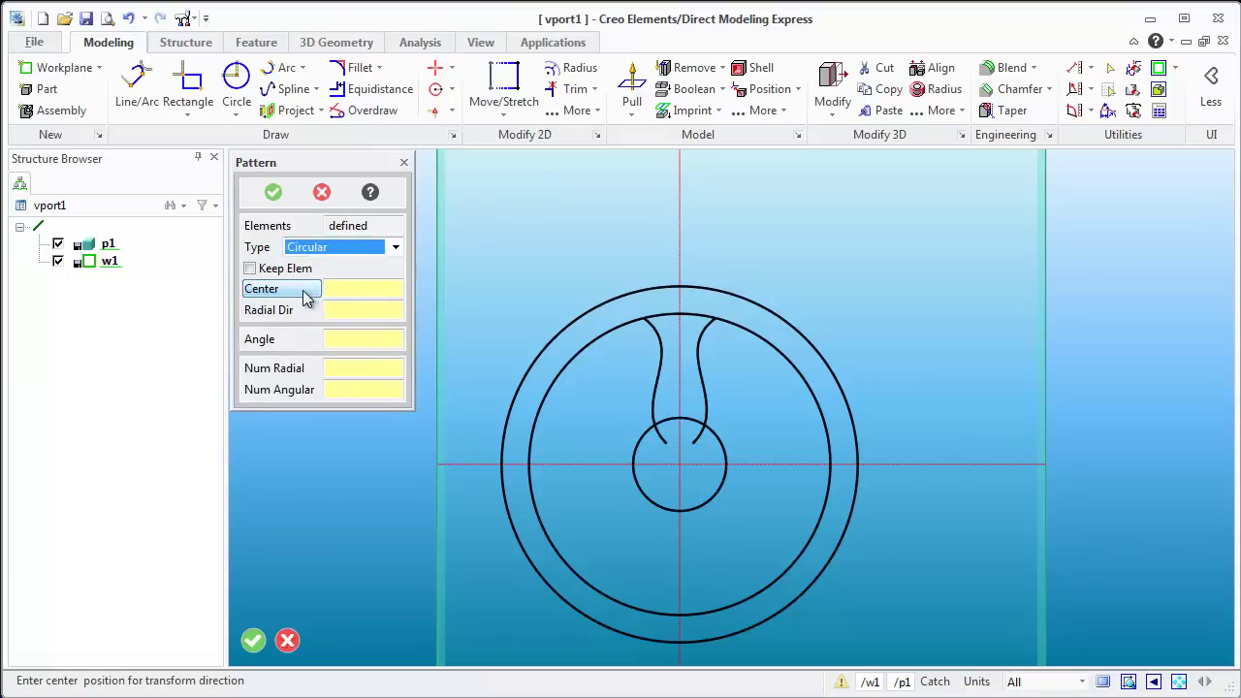
pyautogui.click(303, 291)
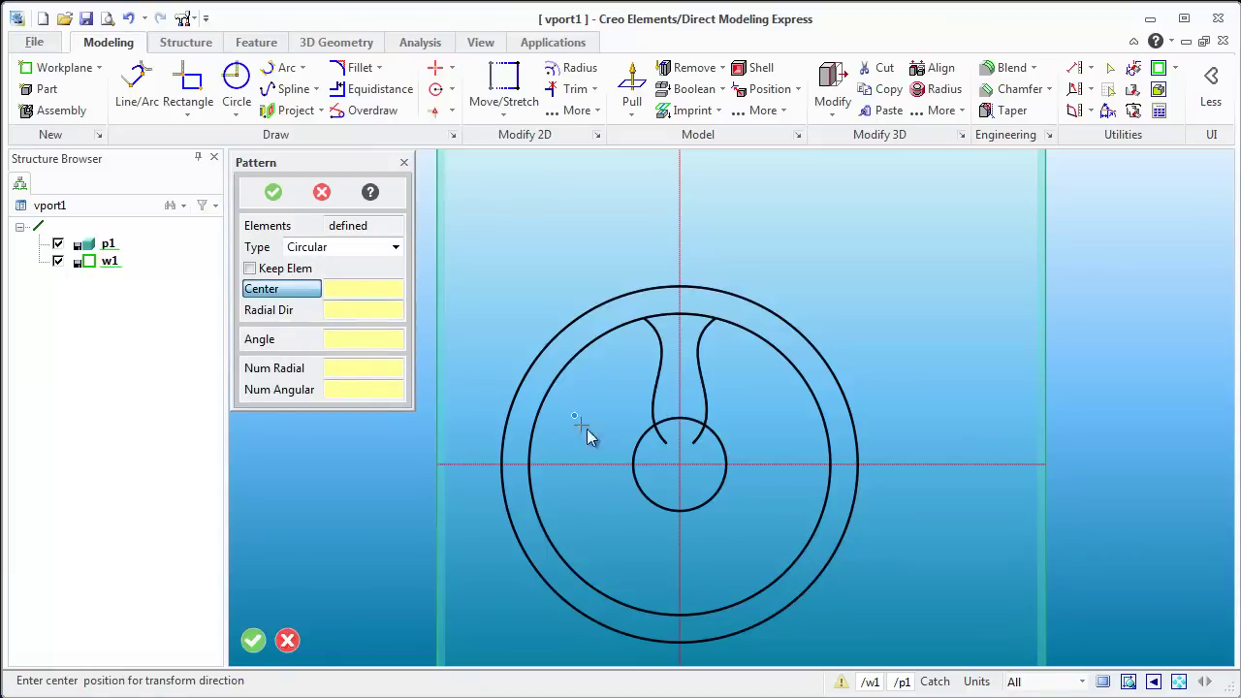
pyautogui.click(680, 466)
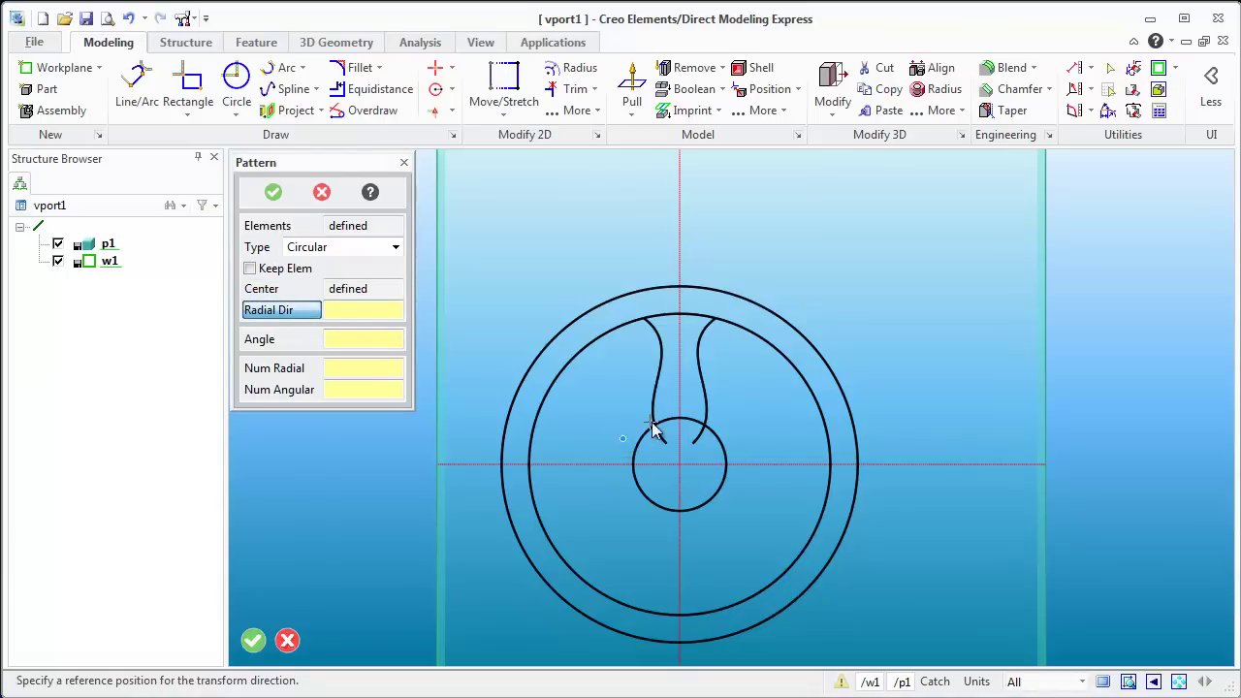
pyautogui.moveTo(681, 421)
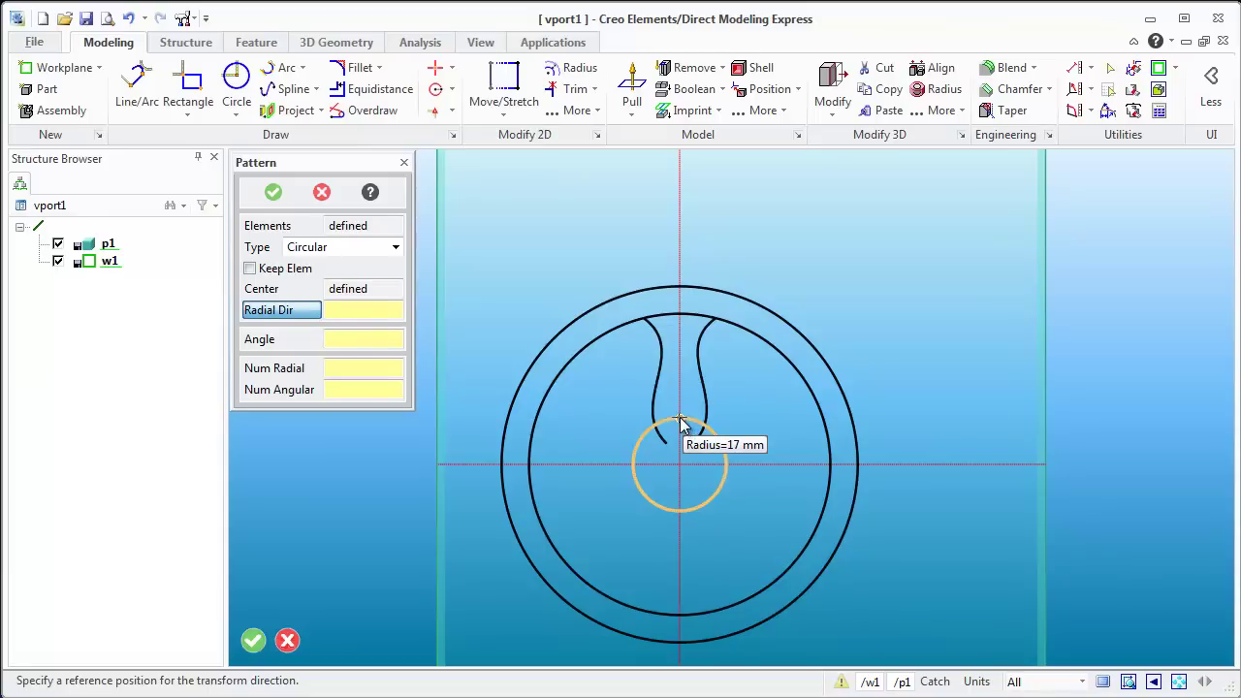
pyautogui.click(681, 424)
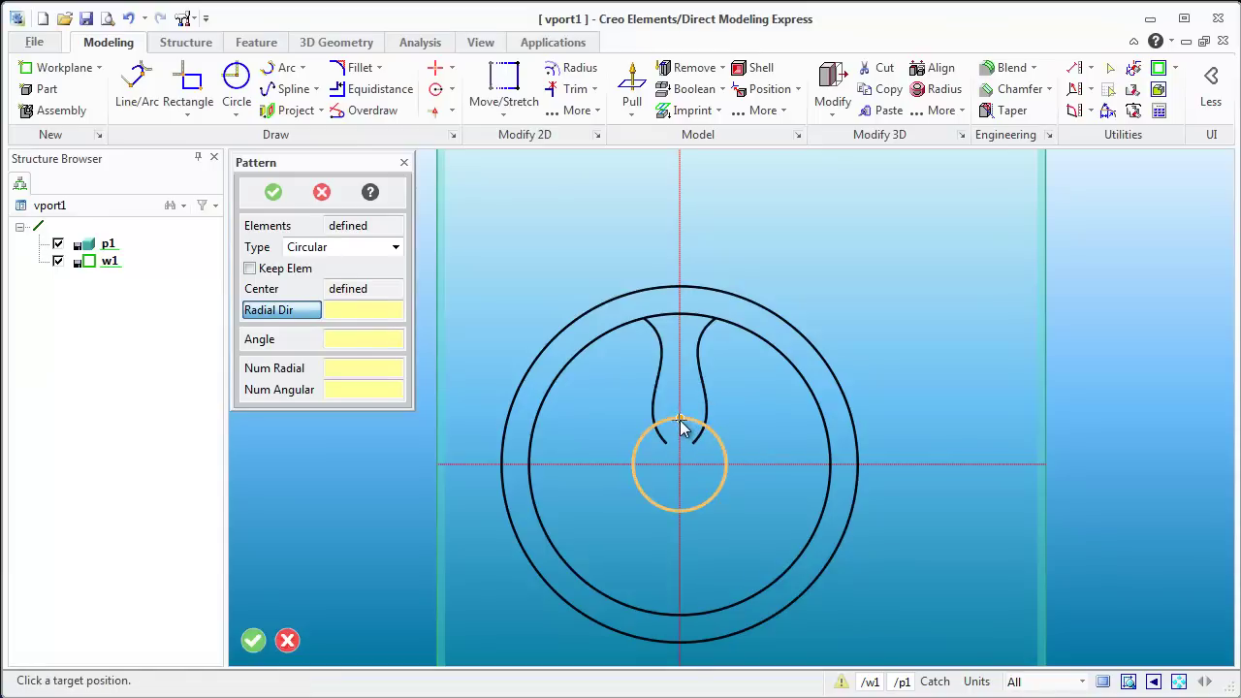
pyautogui.click(681, 424)
pyautogui.write('120')
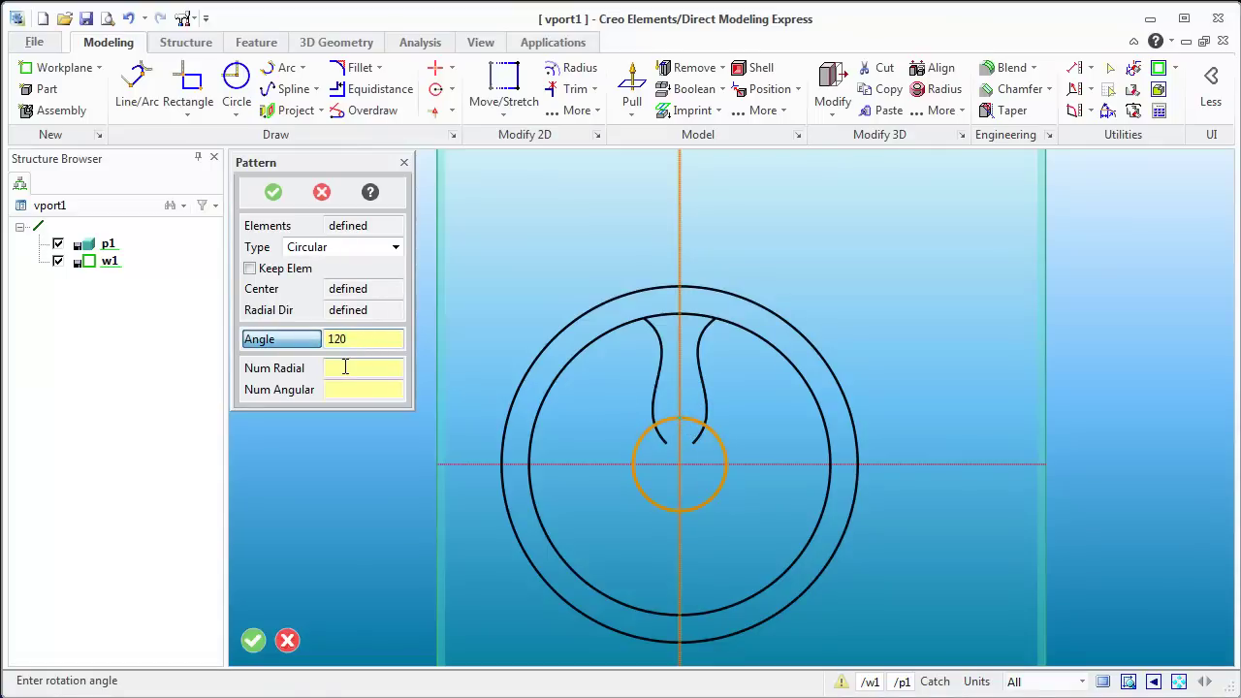
pyautogui.click(346, 367)
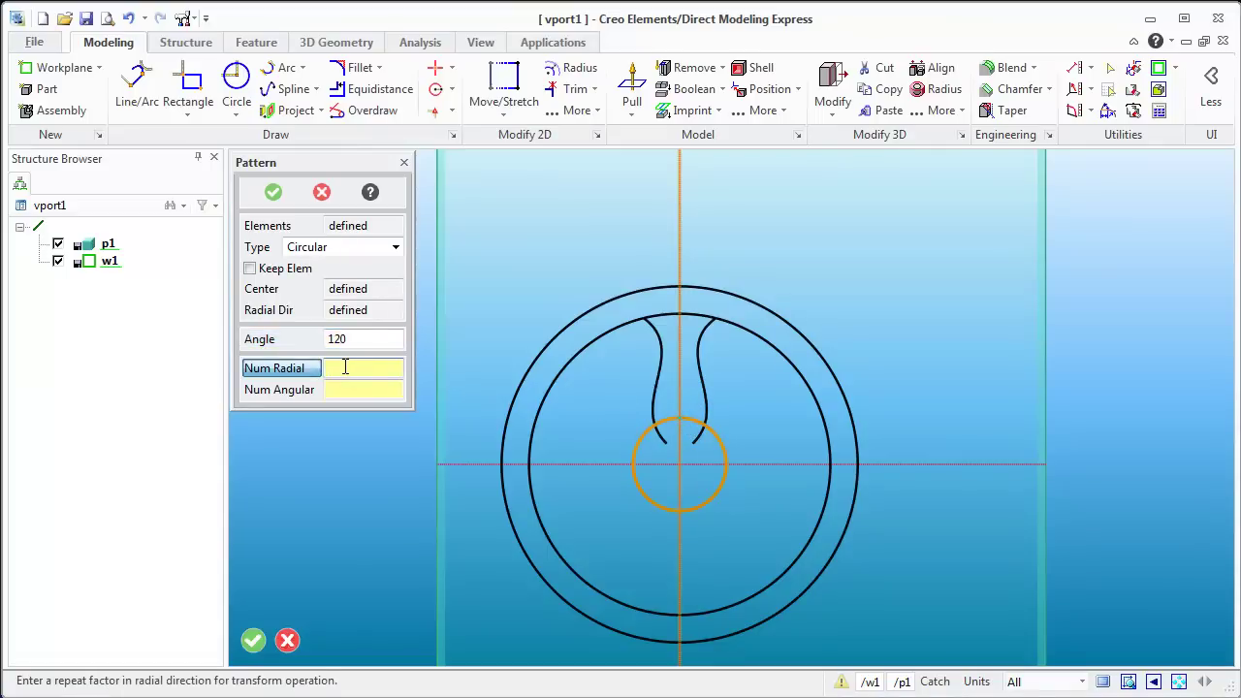
pyautogui.write('1')
pyautogui.click(337, 392)
pyautogui.write('3')
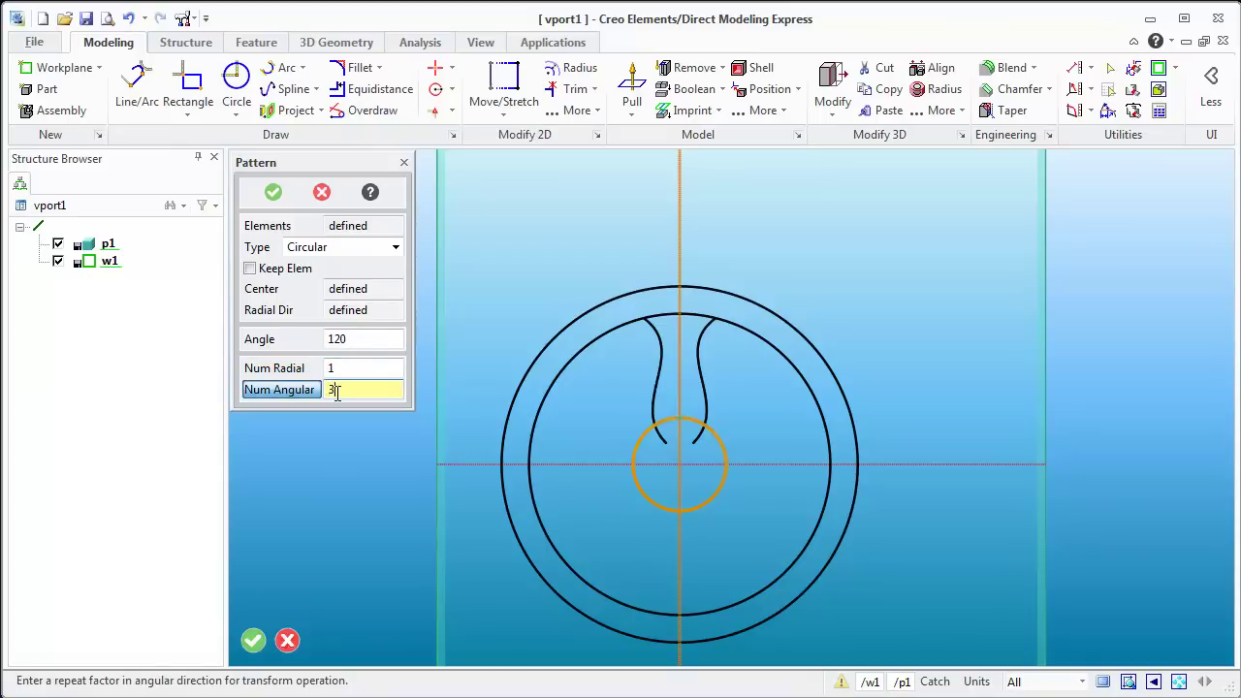
pyautogui.click(273, 192)
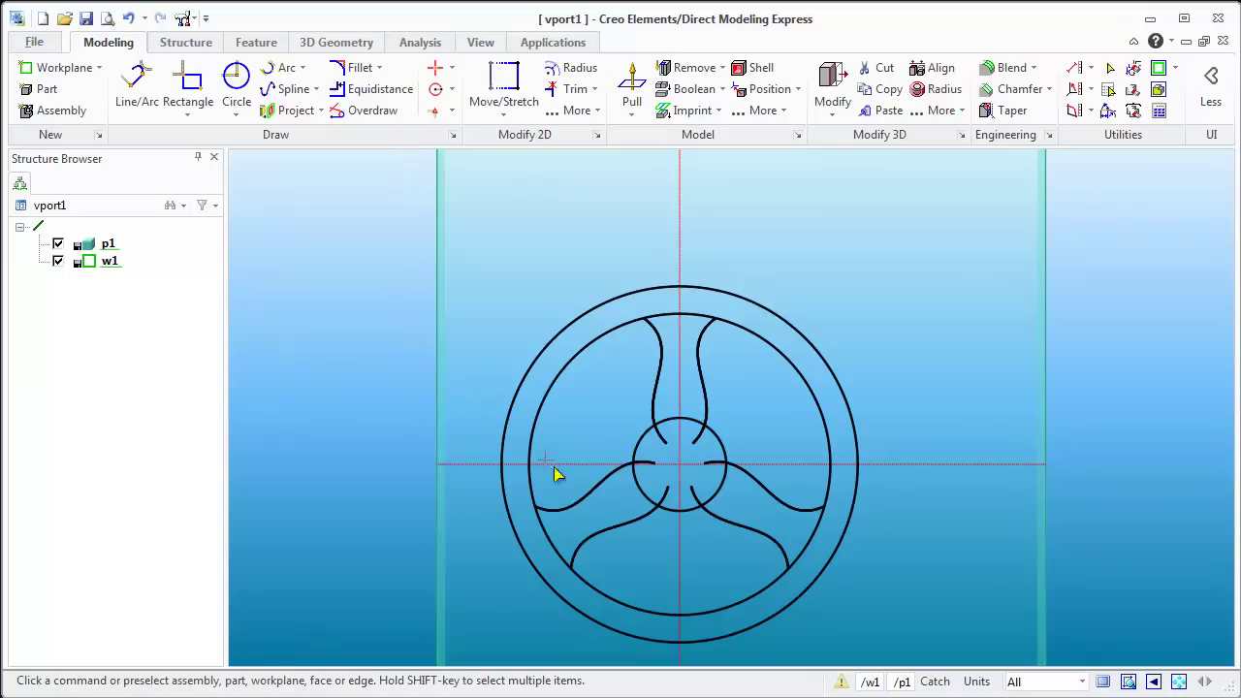
pyautogui.scroll(2, 705, 554)
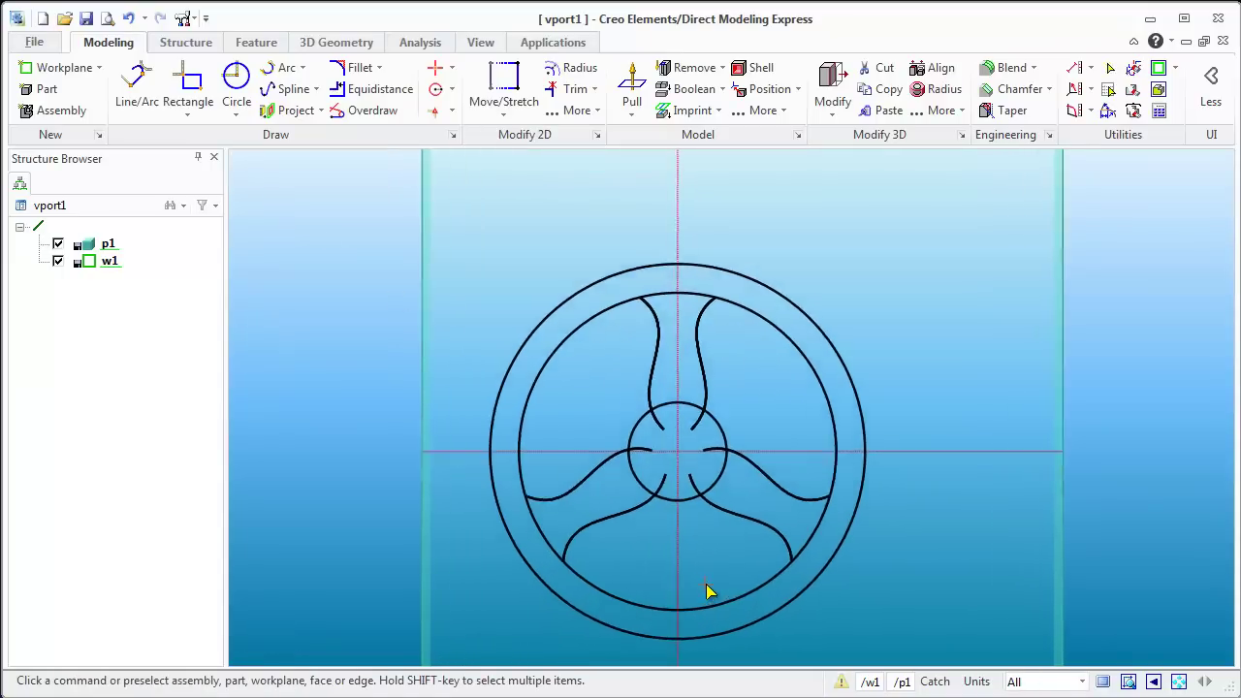
pyautogui.scroll(1, 705, 591)
pyautogui.scroll(1, 707, 589)
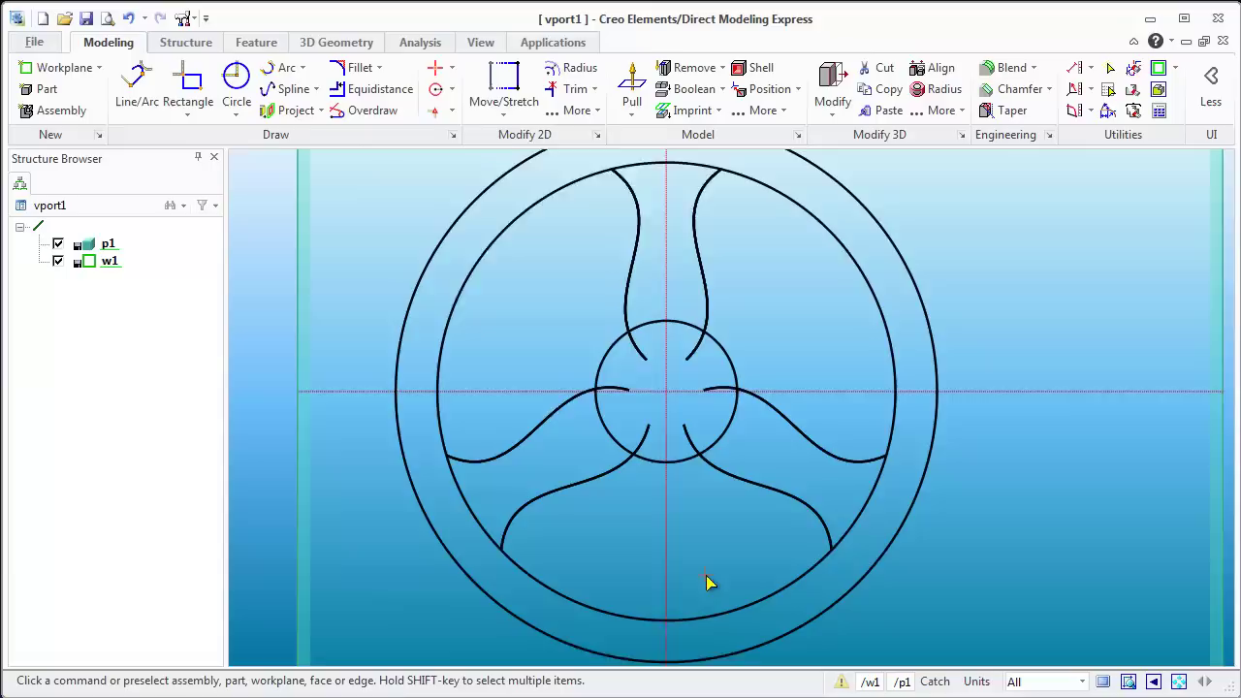
pyautogui.scroll(1, 709, 581)
pyautogui.moveTo(904, 360)
pyautogui.mouseDown(button='middle')
pyautogui.moveTo(779, 340)
pyautogui.moveTo(745, 375)
pyautogui.moveTo(745, 360)
pyautogui.mouseUp(button='middle')
pyautogui.scroll(-1, 761, 376)
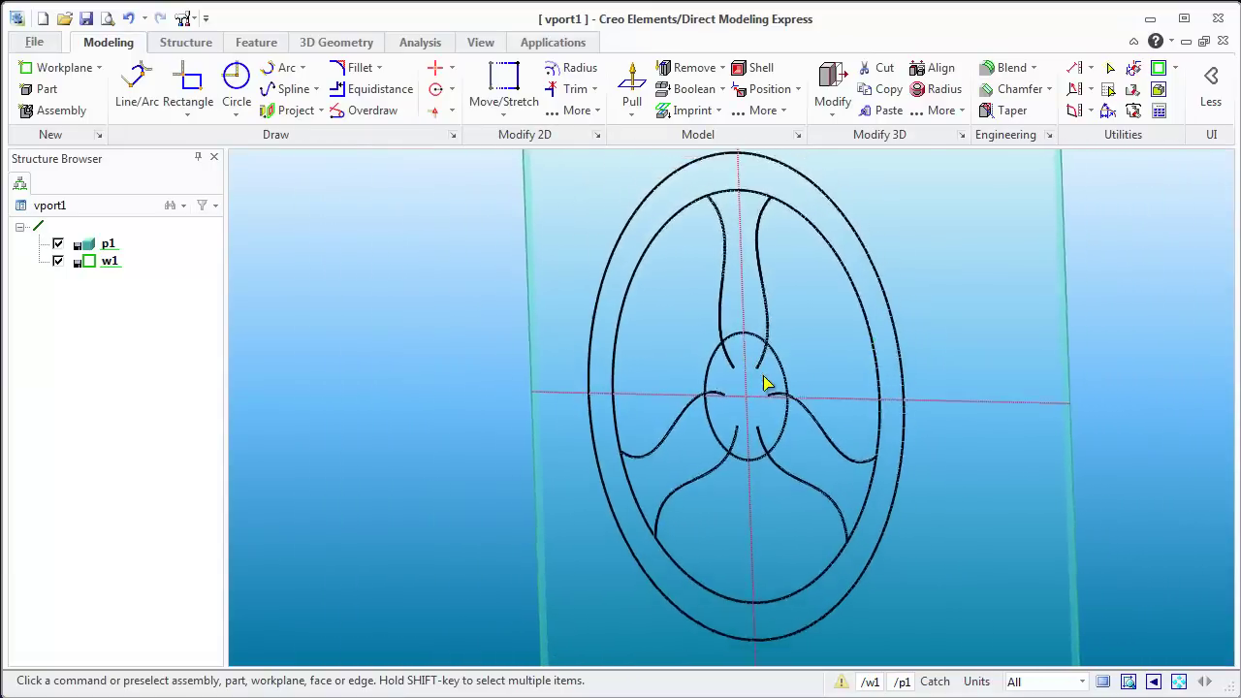
pyautogui.scroll(-3, 749, 310)
# Step: Start Pull and select the ring, three spoke regions and hub as the profile
pyautogui.click(632, 87)
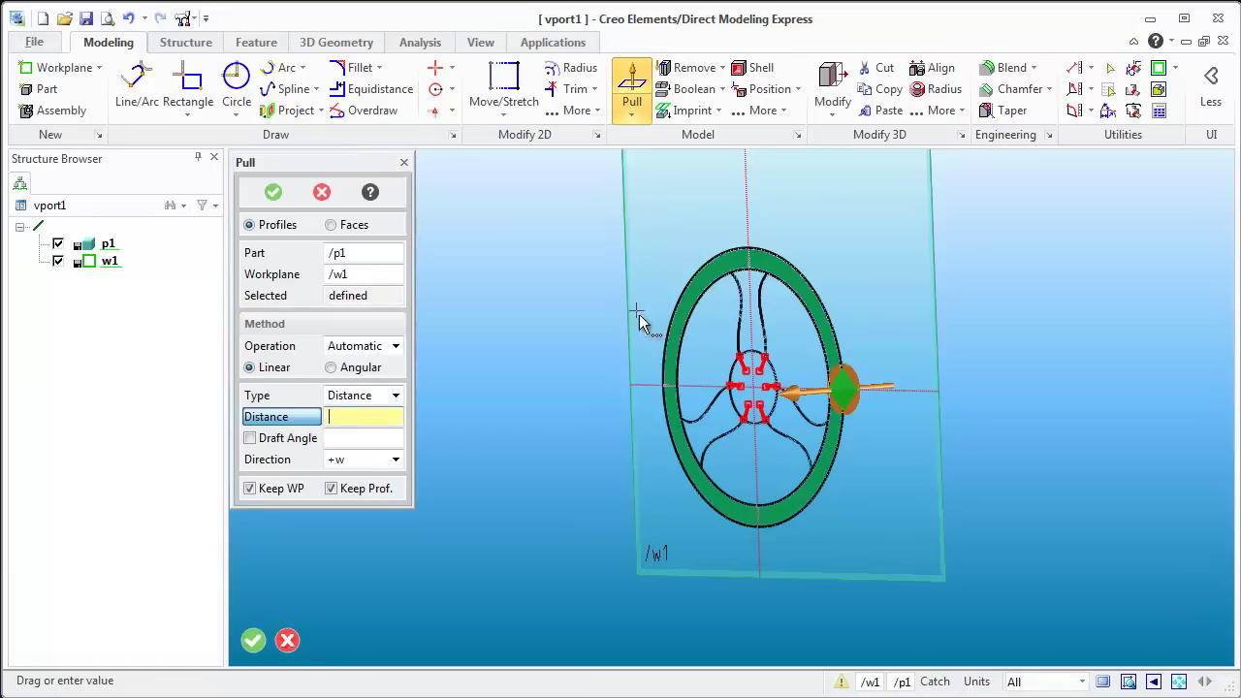
pyautogui.scroll(3, 779, 392)
pyautogui.scroll(-1, 784, 309)
pyautogui.scroll(-1, 782, 339)
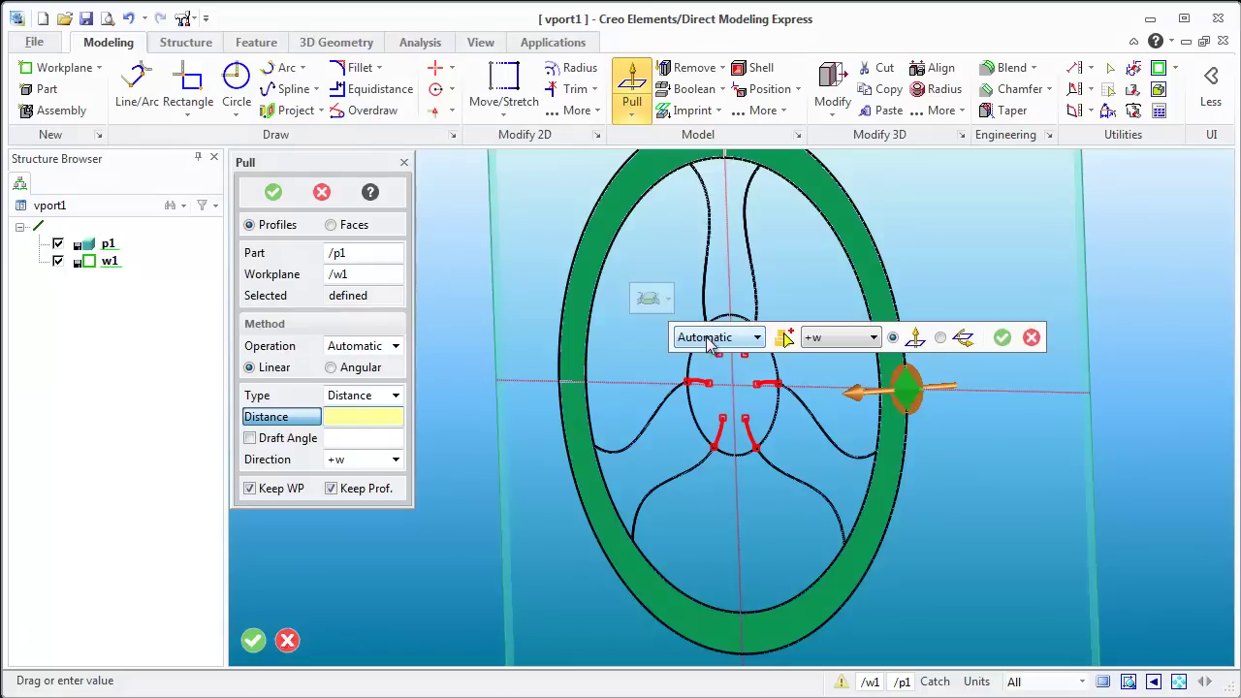
pyautogui.click(785, 339)
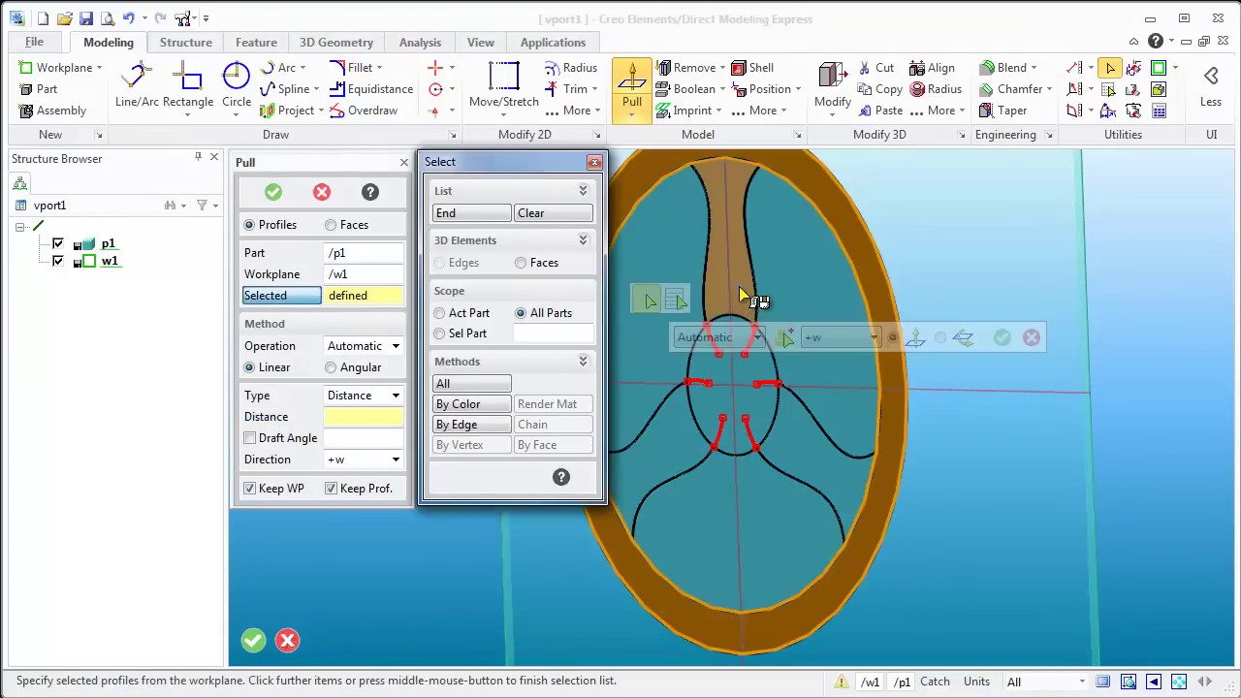
pyautogui.click(739, 288)
pyautogui.click(674, 438)
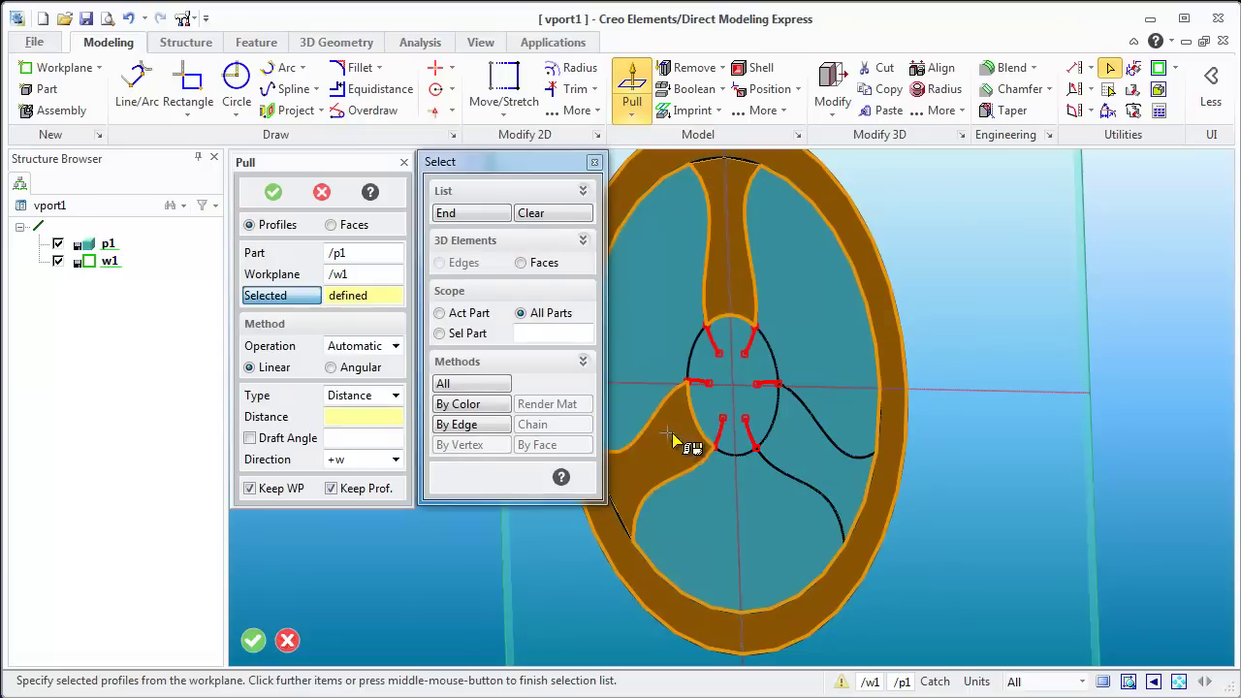
pyautogui.click(807, 468)
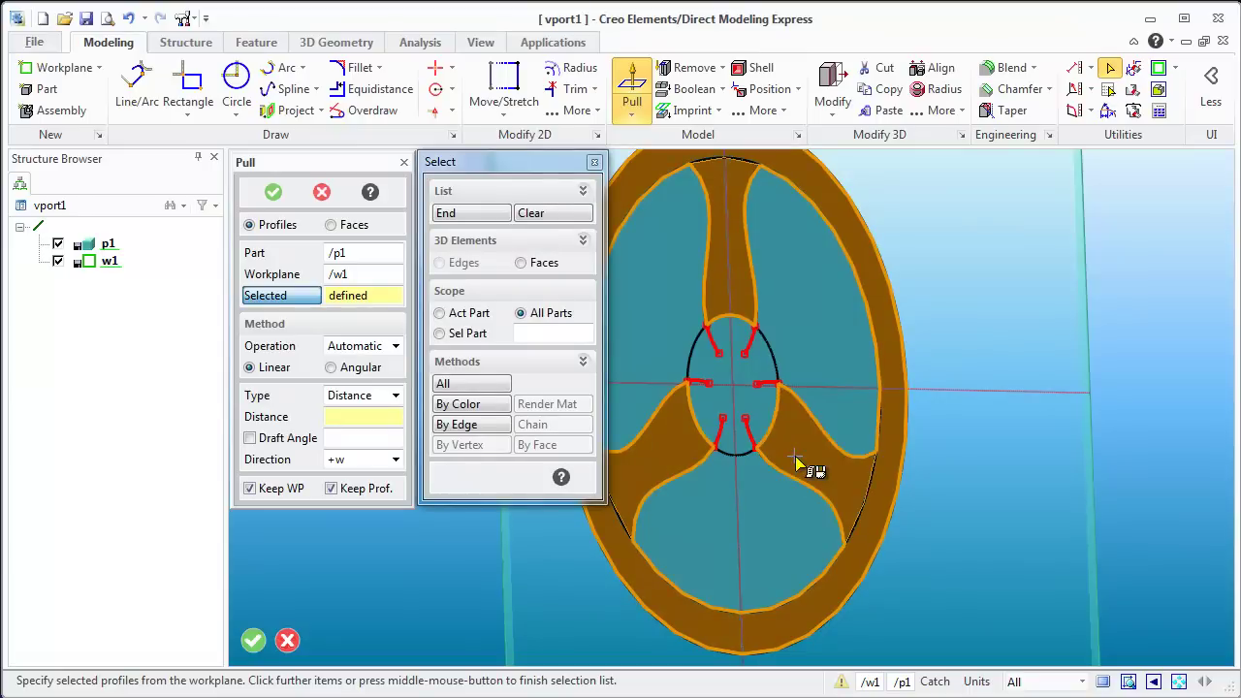
pyautogui.click(753, 406)
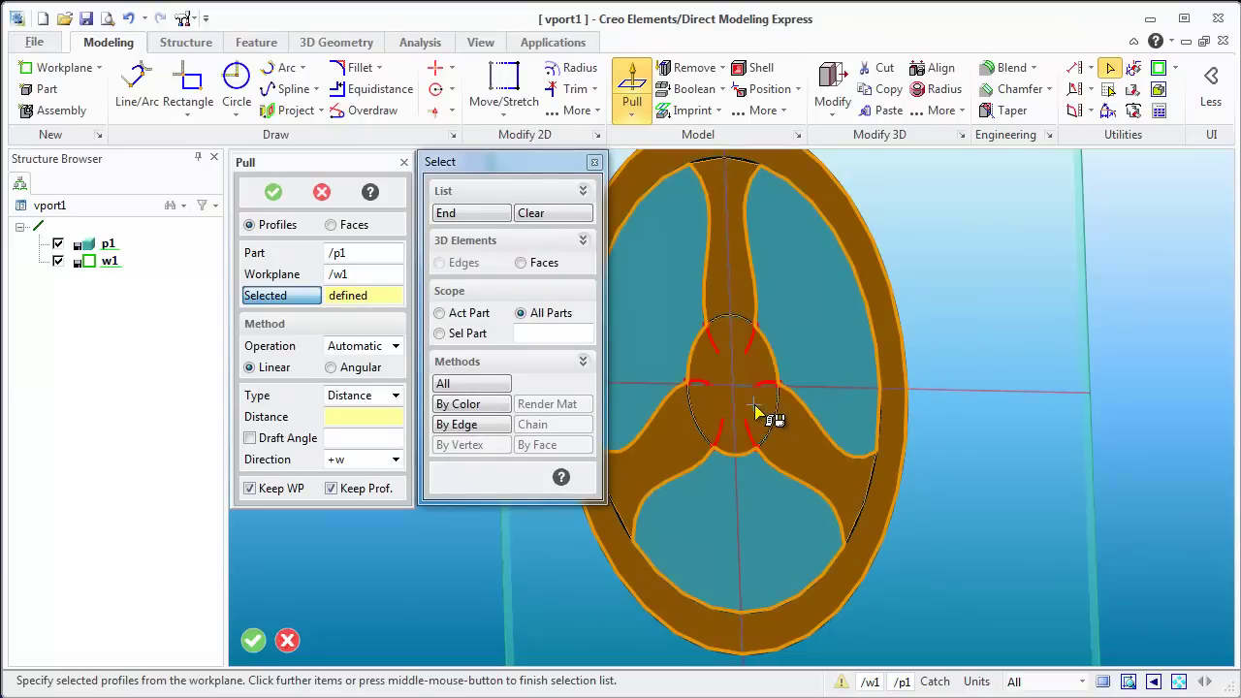
pyautogui.middleClick(665, 309)
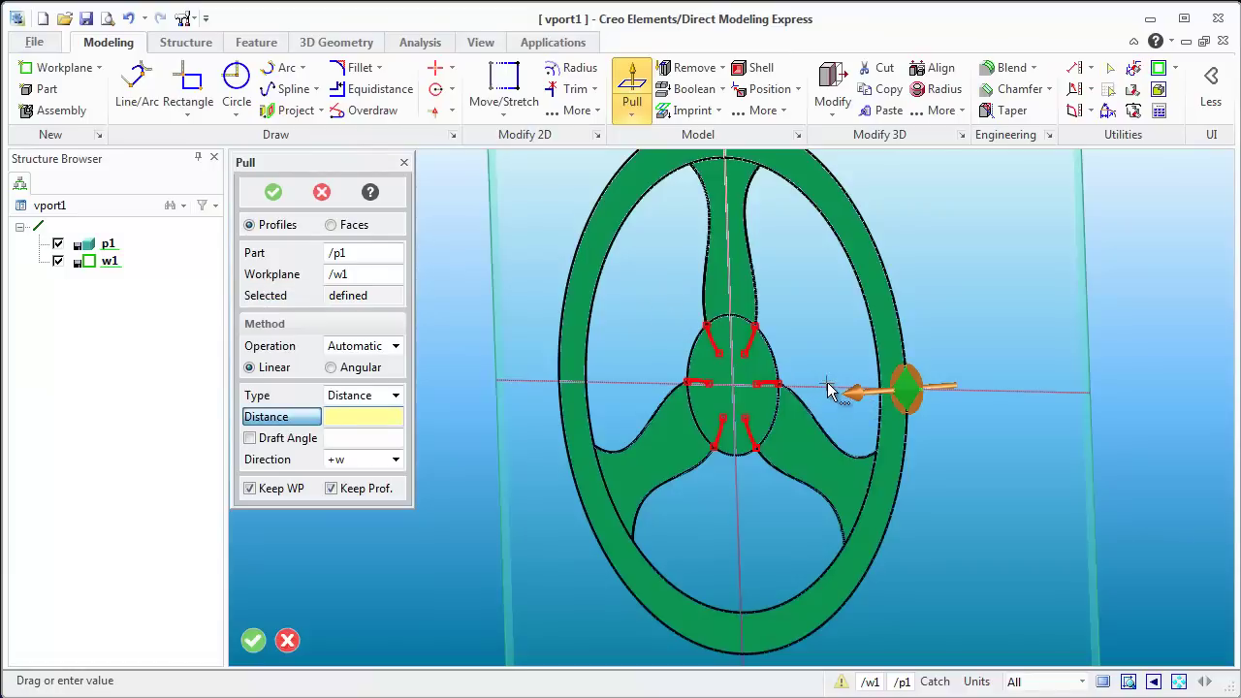
# Step: Pull the wheel profile on both sides, 5 mm in each direction
pyautogui.moveTo(859, 393)
pyautogui.mouseDown()
pyautogui.moveTo(840, 405)
pyautogui.moveTo(873, 376)
pyautogui.mouseUp()
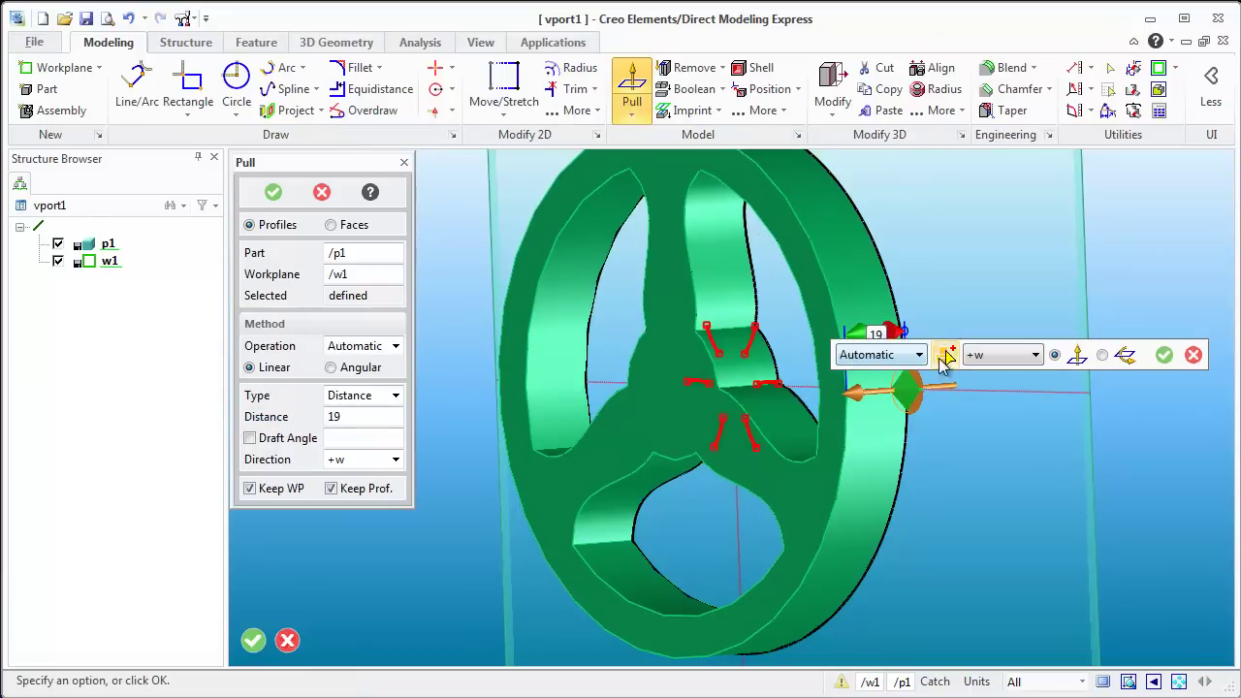
pyautogui.click(1037, 355)
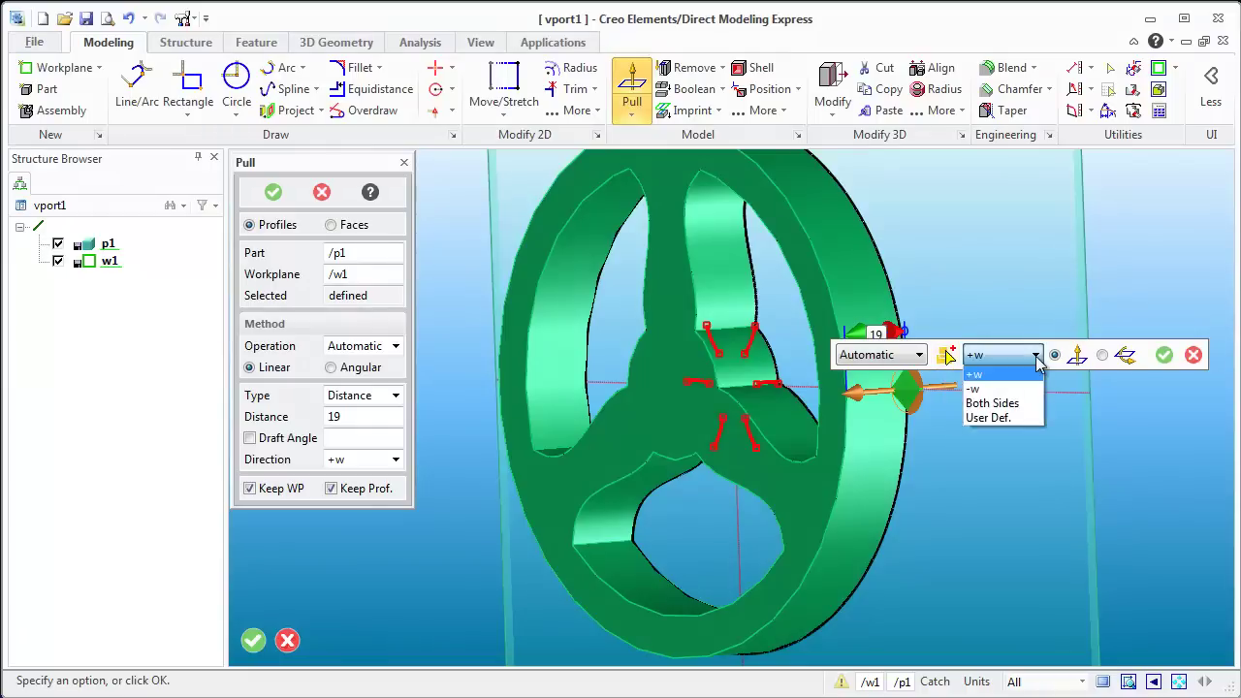
pyautogui.click(1008, 404)
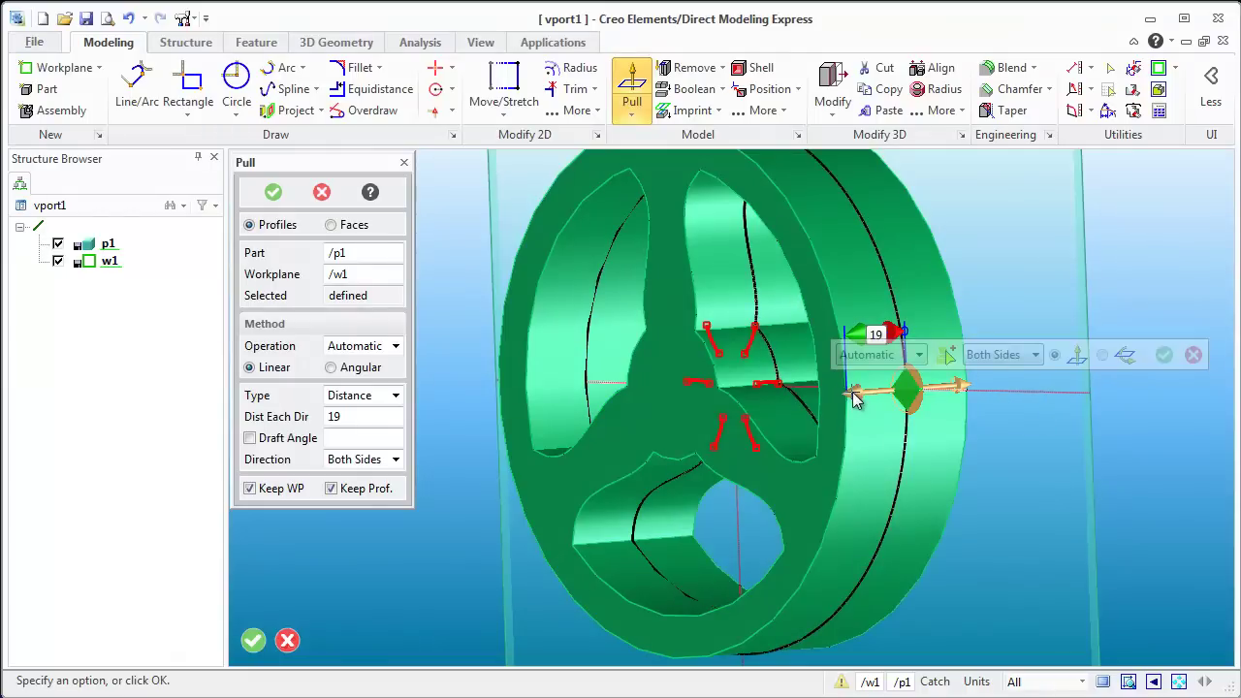
pyautogui.moveTo(856, 399); pyautogui.dragTo(893, 401)
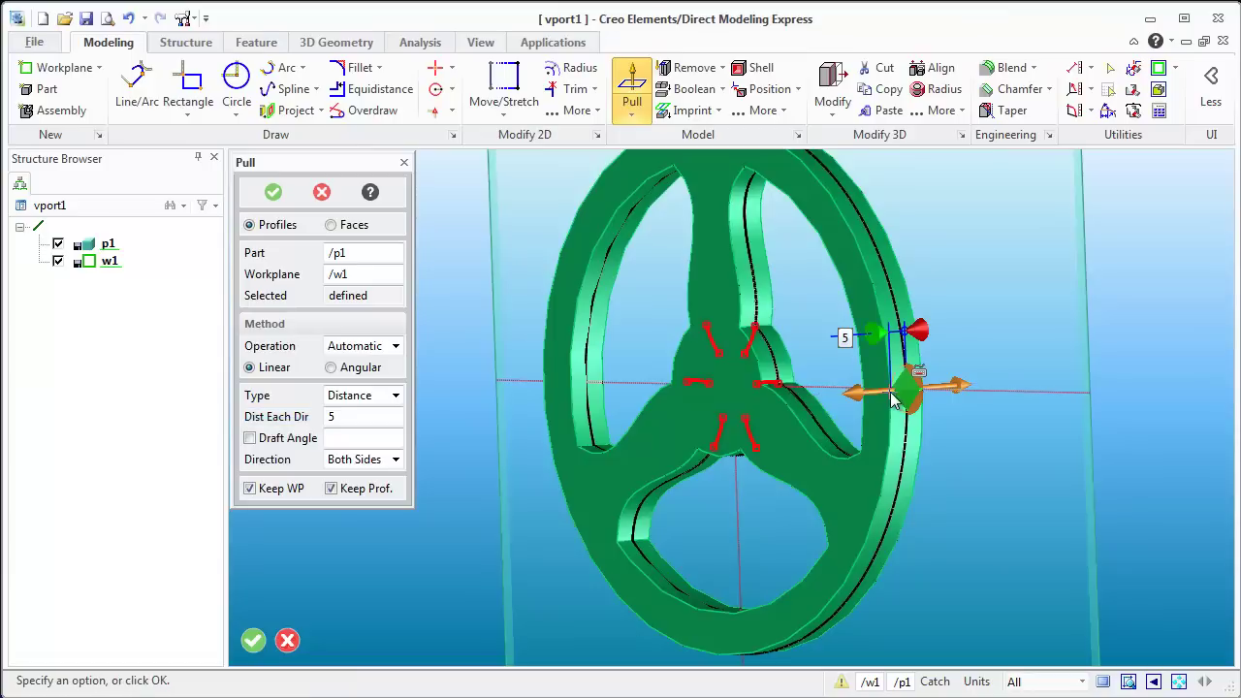
pyautogui.middleClick(826, 359)
pyautogui.moveTo(812, 382); pyautogui.dragTo(845, 388, button='middle')
pyautogui.scroll(-3, 795, 532)
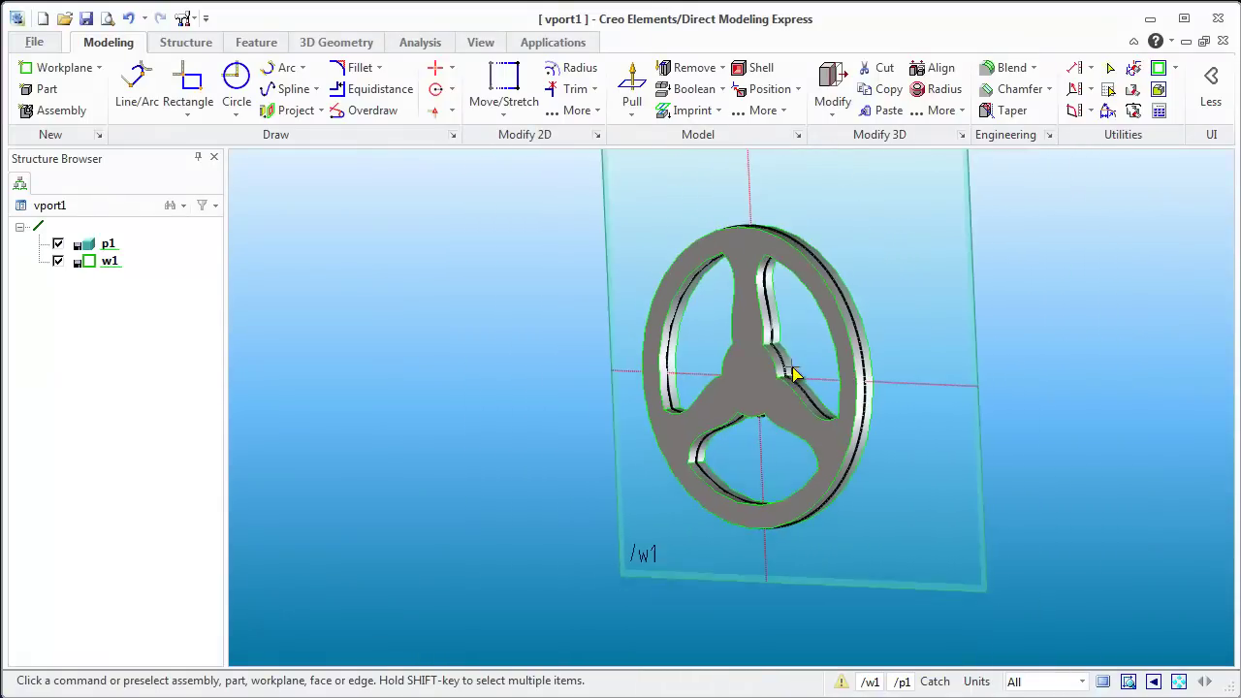
pyautogui.scroll(3, 766, 374)
pyautogui.scroll(-3, 754, 379)
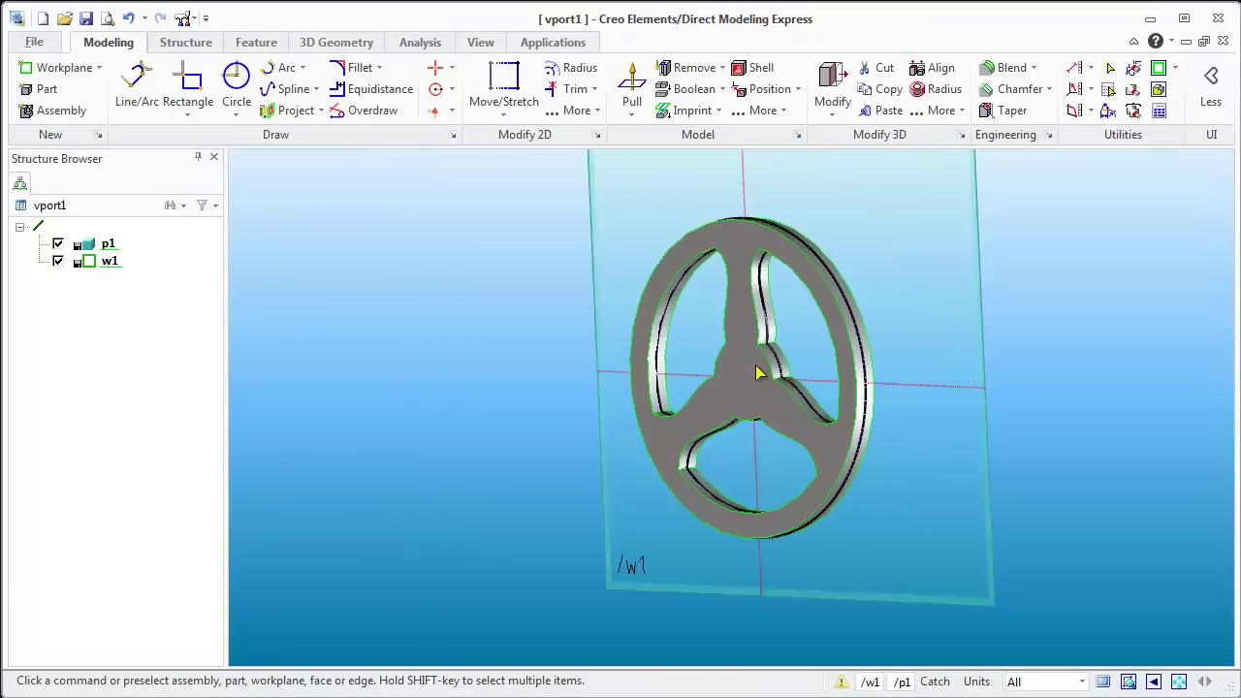
pyautogui.moveTo(754, 369)
pyautogui.mouseDown(button='middle')
pyautogui.moveTo(818, 319)
pyautogui.moveTo(741, 315)
pyautogui.mouseUp(button='middle')
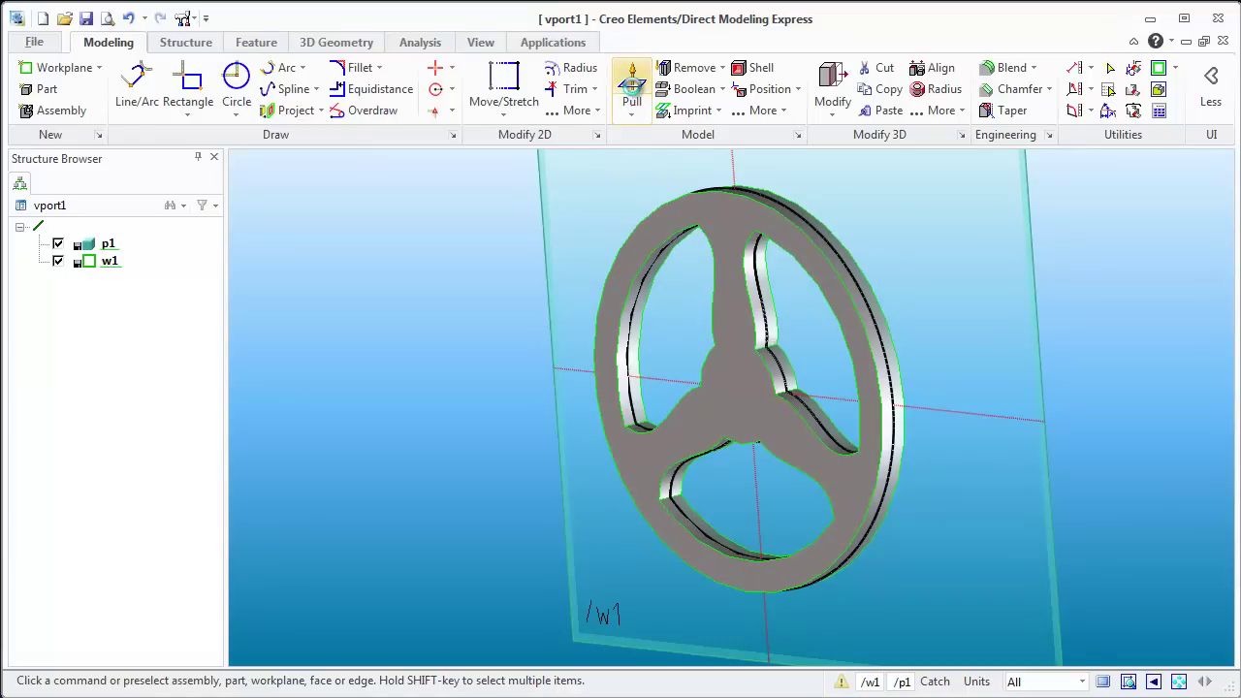
# Step: Pull only the three spoke profiles out a distance of 32
pyautogui.click(633, 87)
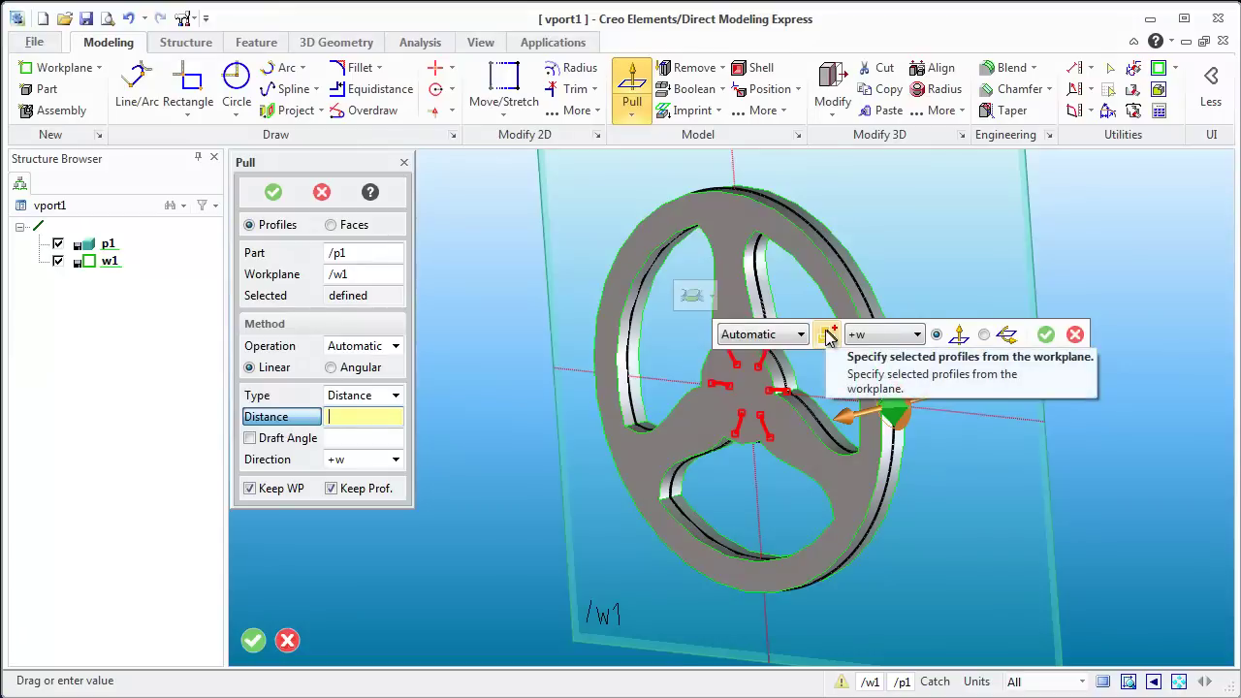
pyautogui.click(827, 335)
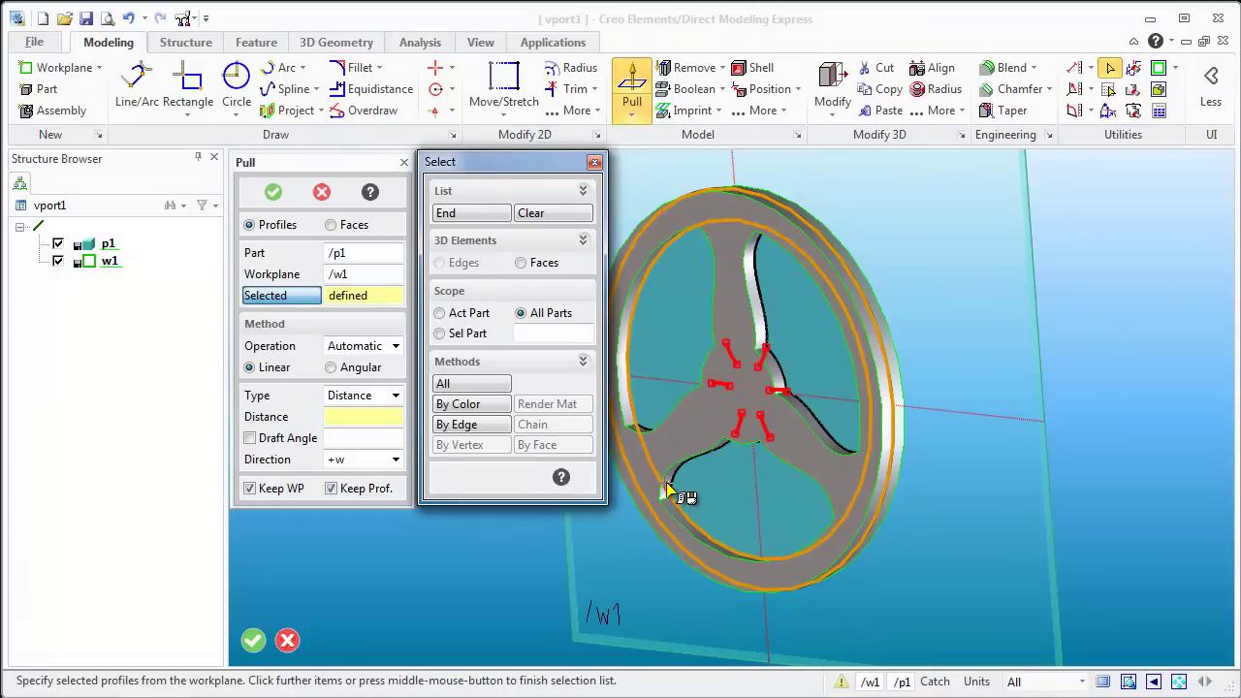
pyautogui.click(678, 449)
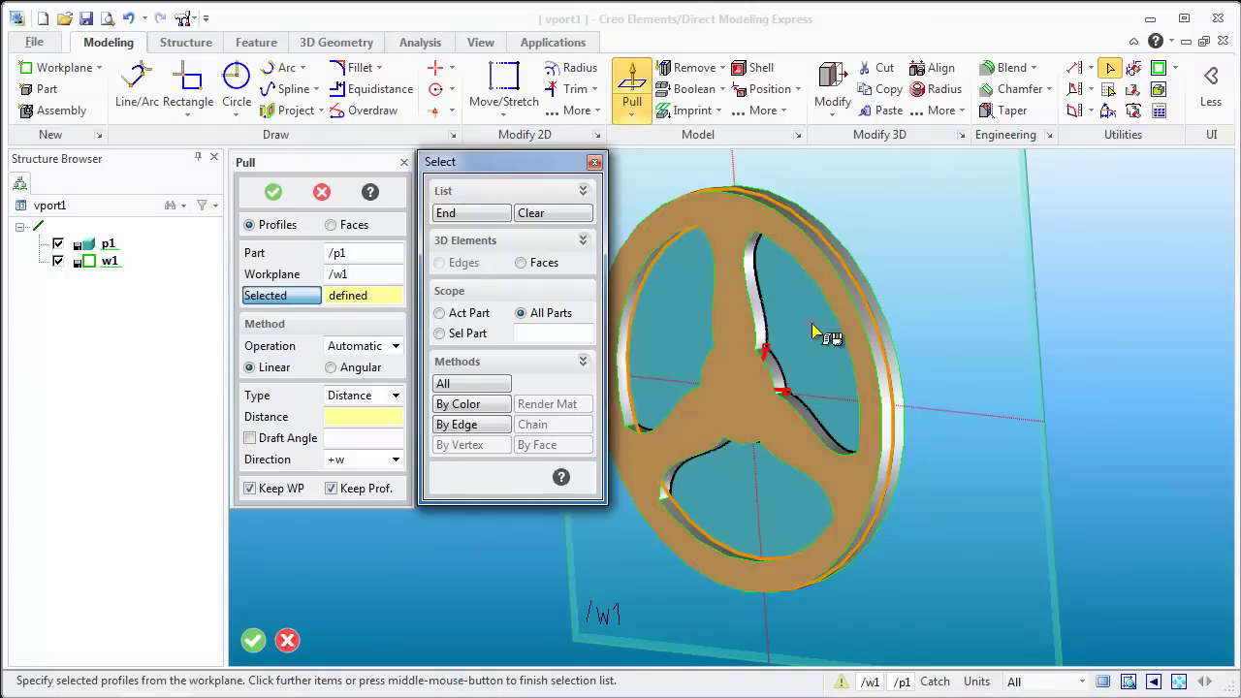
pyautogui.click(742, 322)
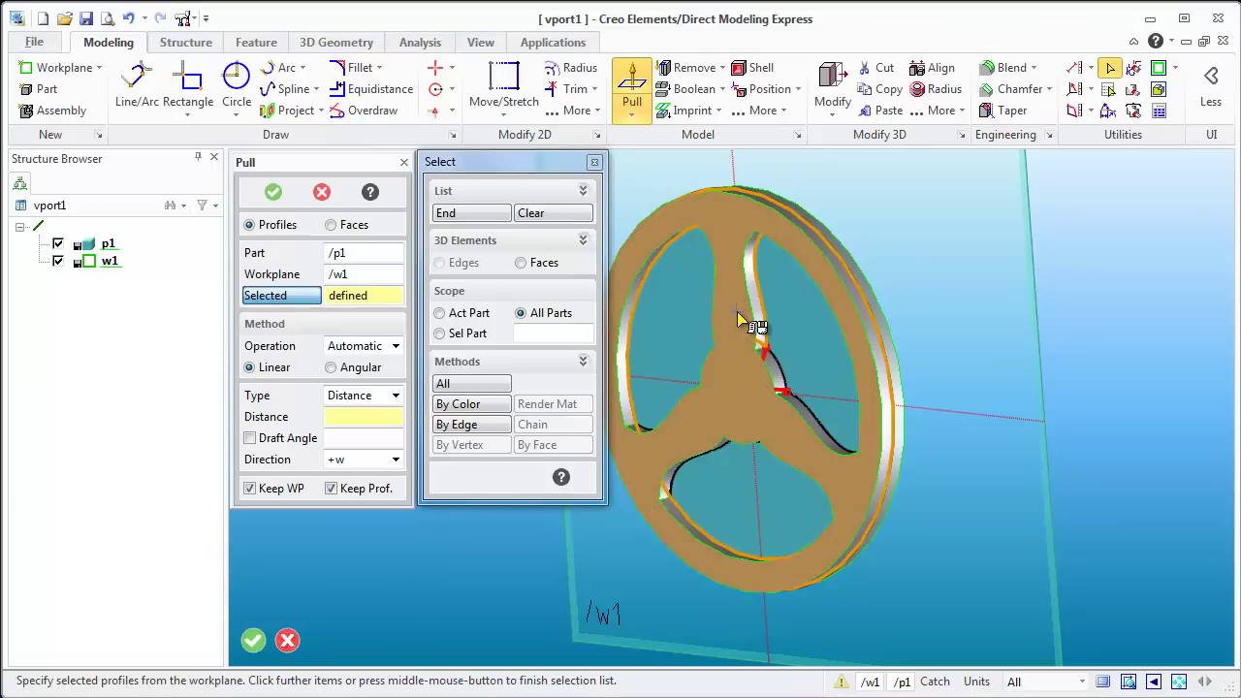
pyautogui.click(741, 322)
pyautogui.click(727, 216)
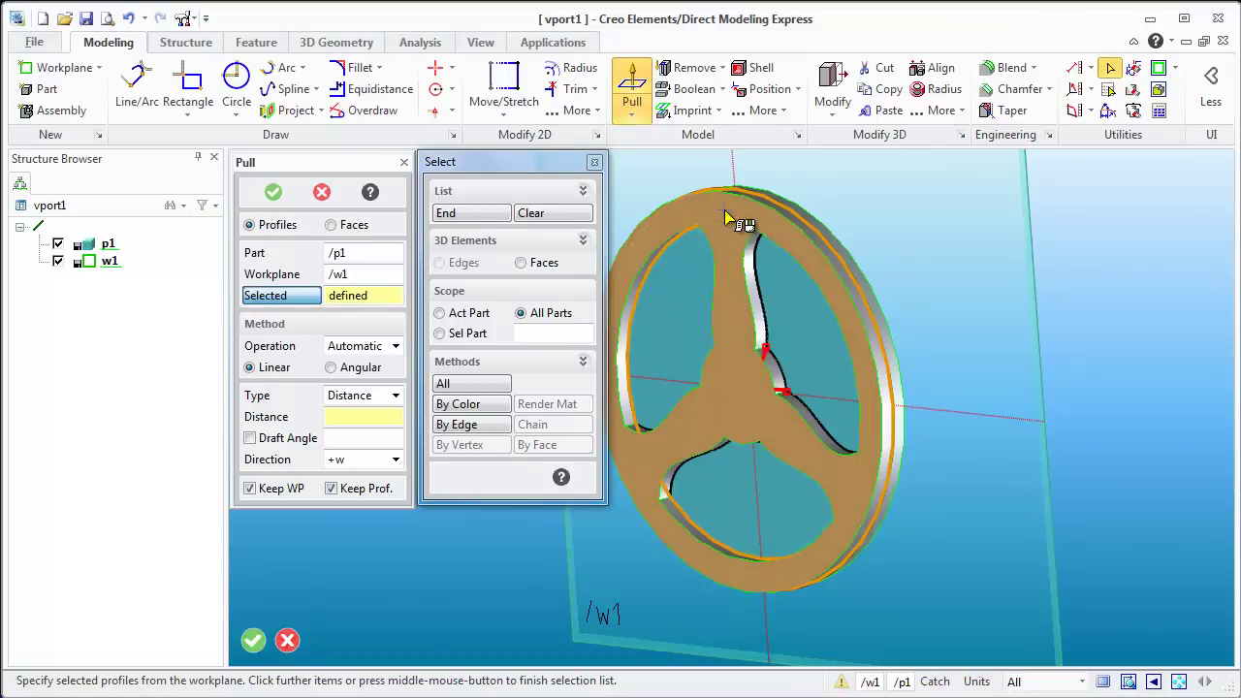
pyautogui.click(739, 309)
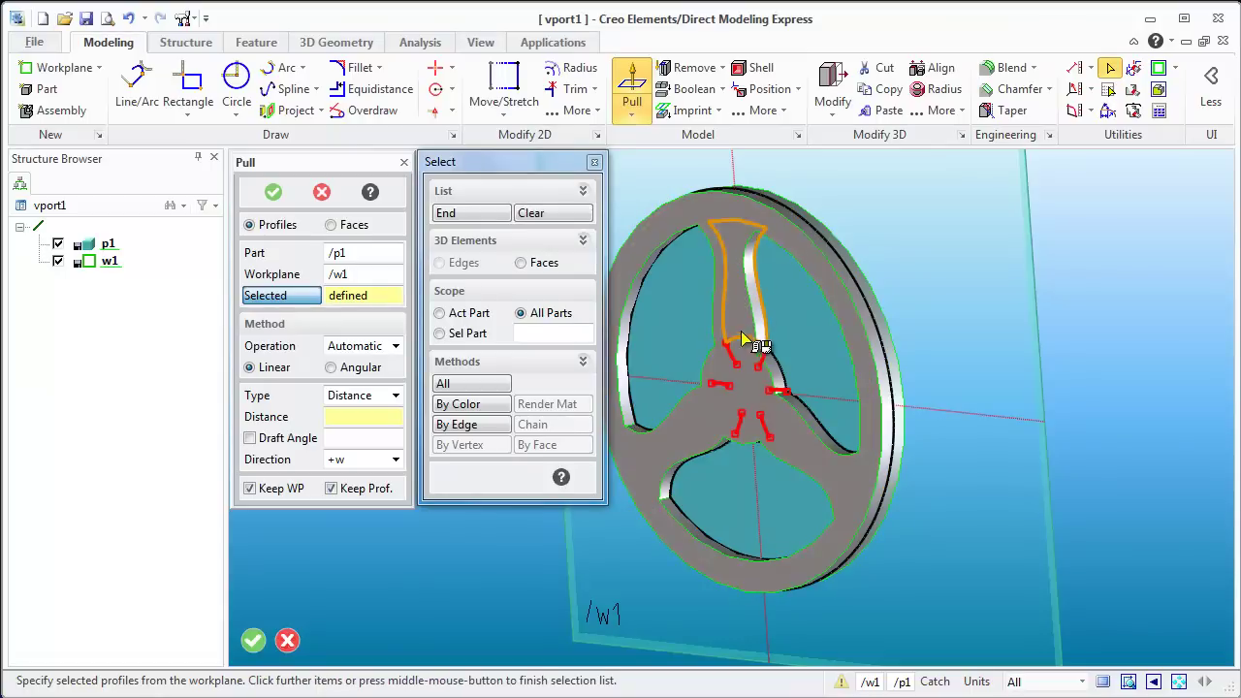
pyautogui.click(727, 446)
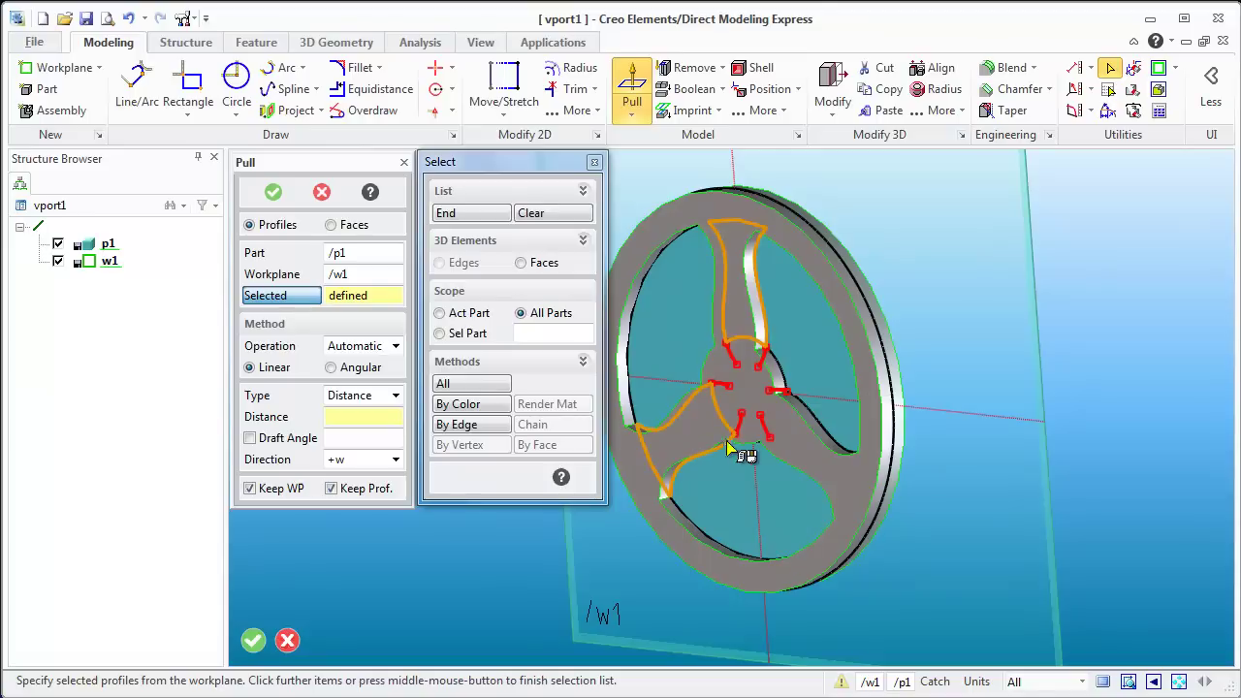
pyautogui.click(803, 447)
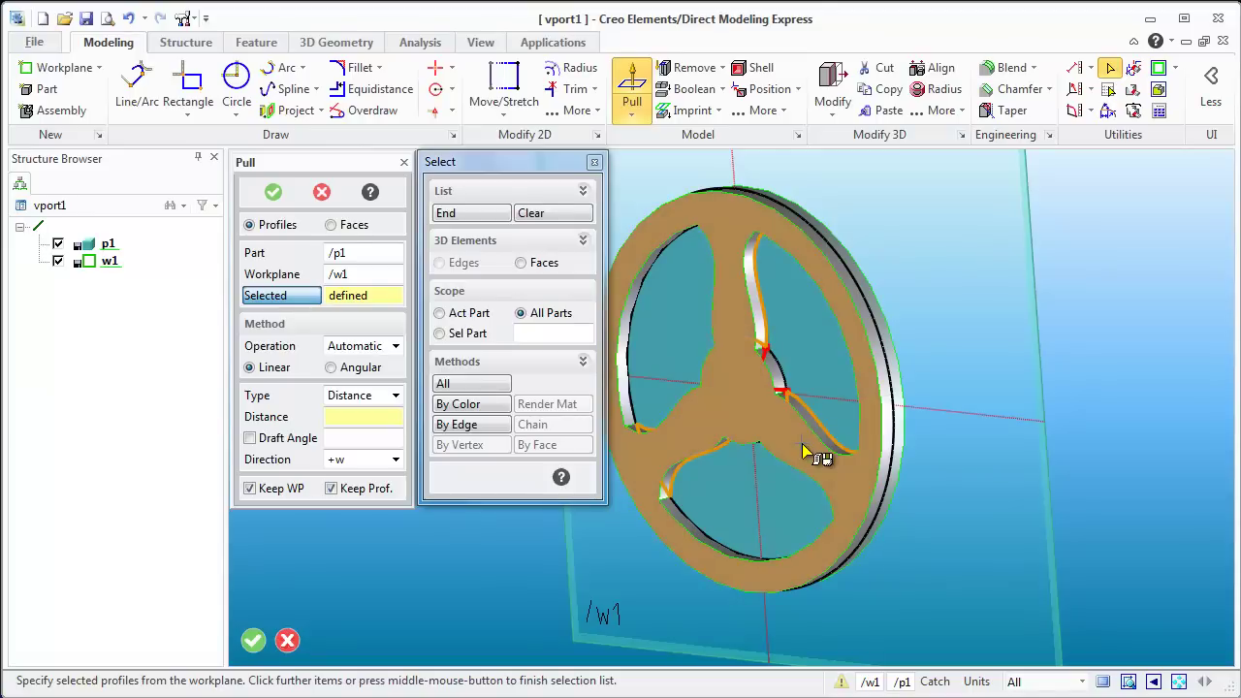
pyautogui.middleClick(802, 443)
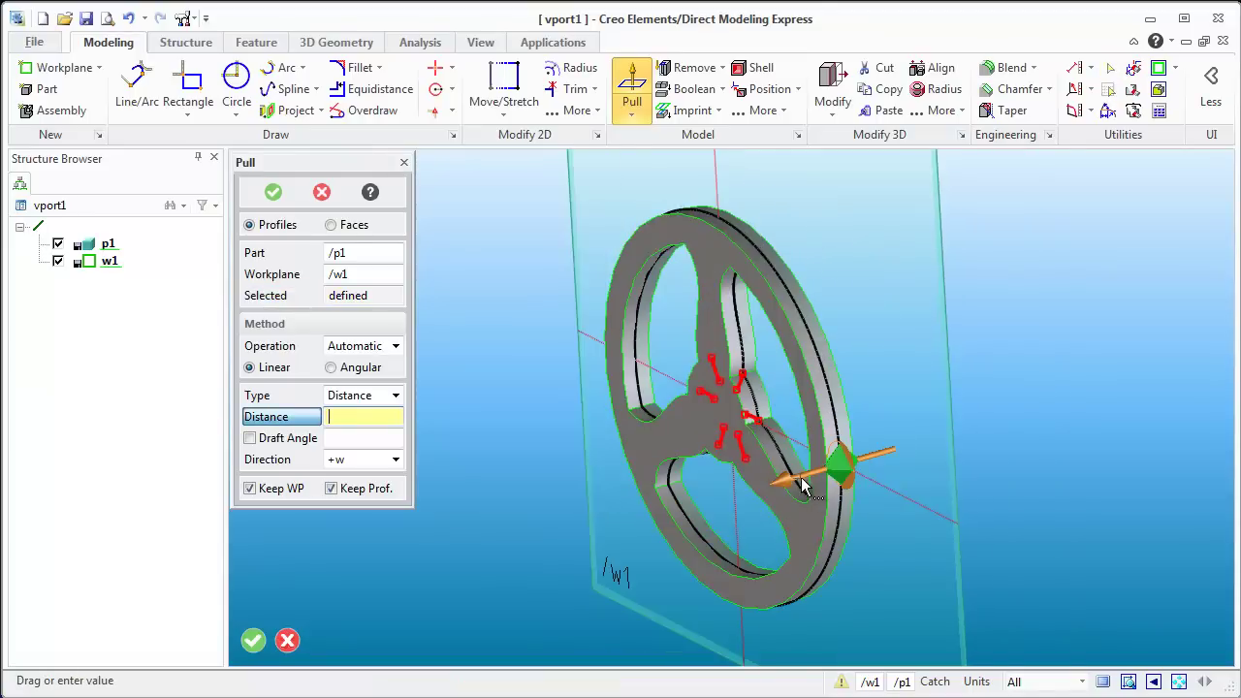
pyautogui.moveTo(803, 485); pyautogui.dragTo(760, 501)
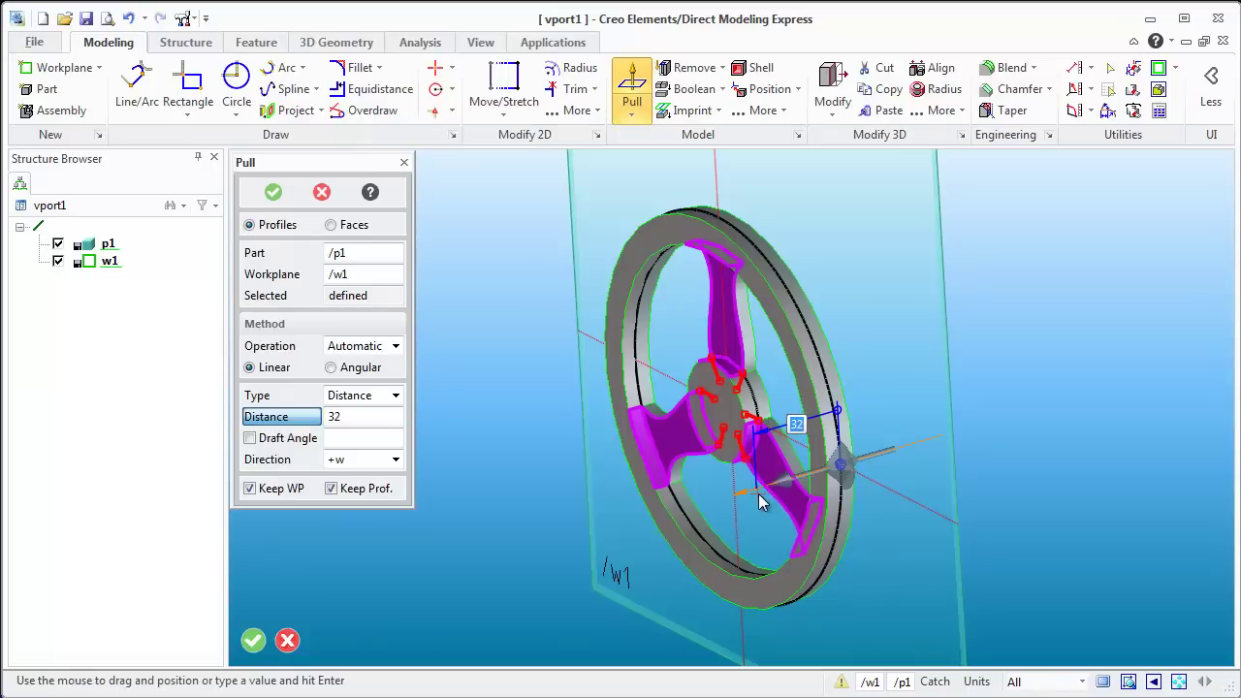
pyautogui.middleClick(759, 502)
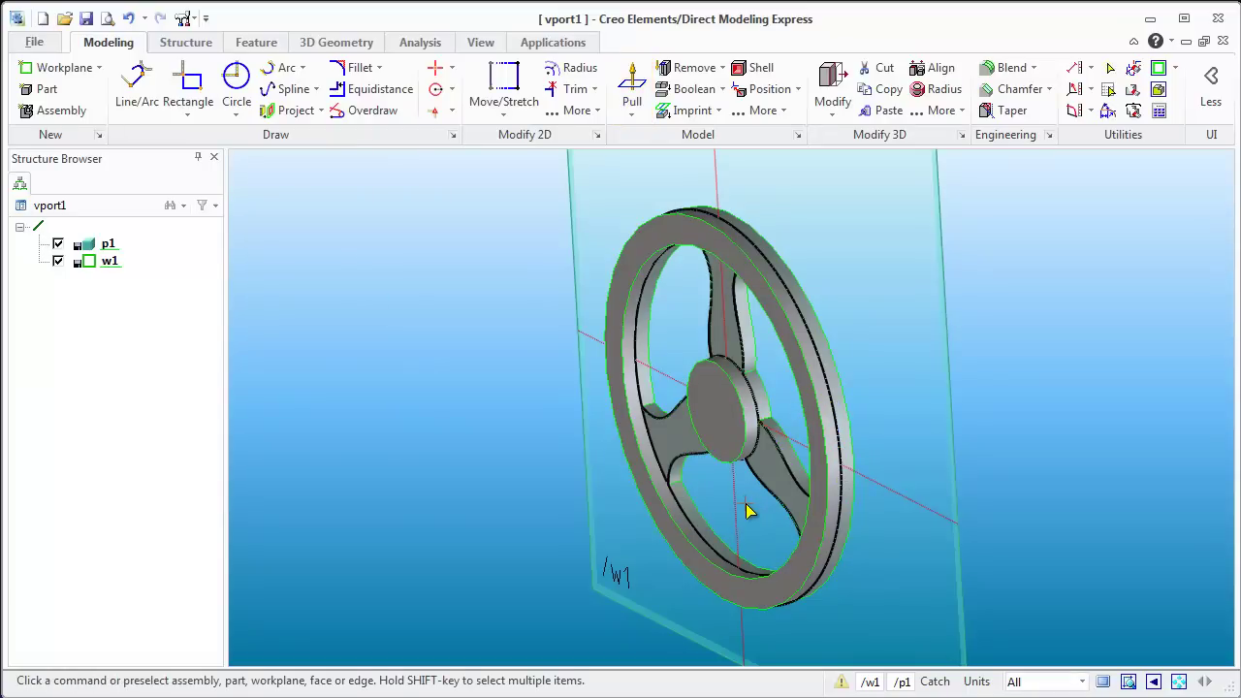
# Step: Uncheck w1 in the Structure Browser so only the solid wheel remains visible
pyautogui.moveTo(748, 510)
pyautogui.mouseDown(button='middle')
pyautogui.moveTo(799, 463)
pyautogui.moveTo(801, 416)
pyautogui.moveTo(796, 433)
pyautogui.mouseUp(button='middle')
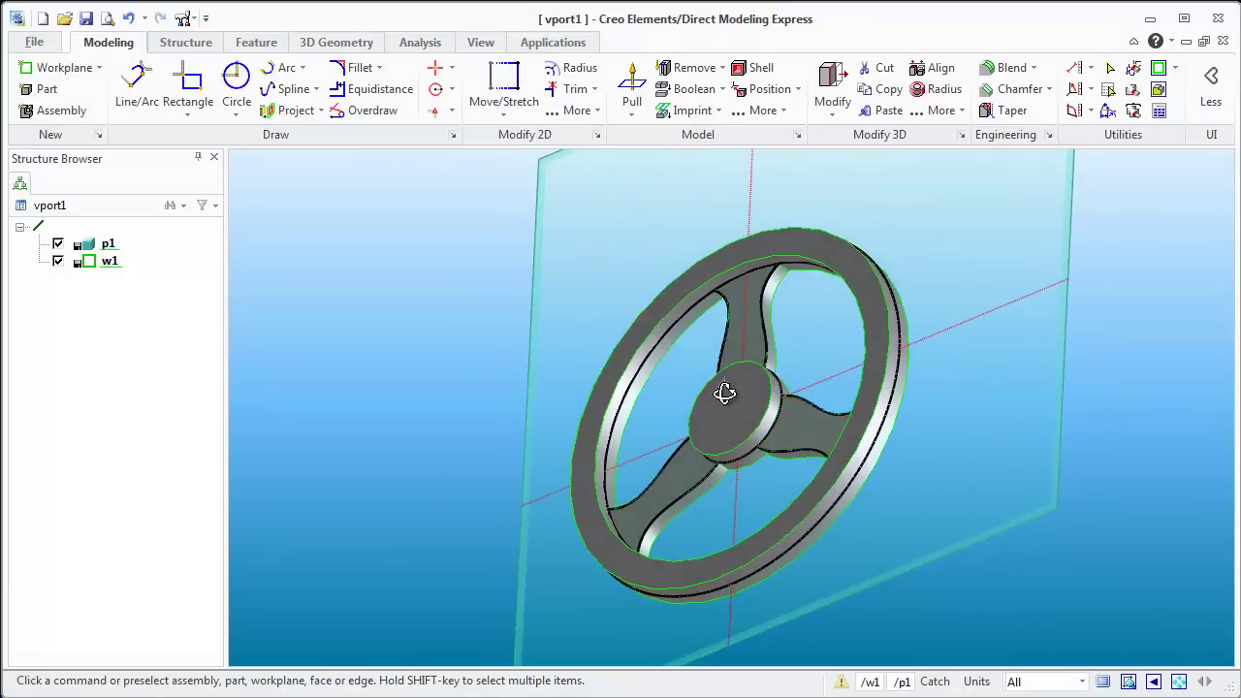
pyautogui.moveTo(724, 392)
pyautogui.mouseDown(button='middle')
pyautogui.moveTo(621, 446)
pyautogui.moveTo(449, 421)
pyautogui.moveTo(734, 443)
pyautogui.moveTo(721, 465)
pyautogui.moveTo(713, 445)
pyautogui.moveTo(673, 466)
pyautogui.moveTo(684, 457)
pyautogui.moveTo(757, 476)
pyautogui.mouseUp(button='middle')
pyautogui.scroll(3, 702, 466)
pyautogui.scroll(3, 713, 492)
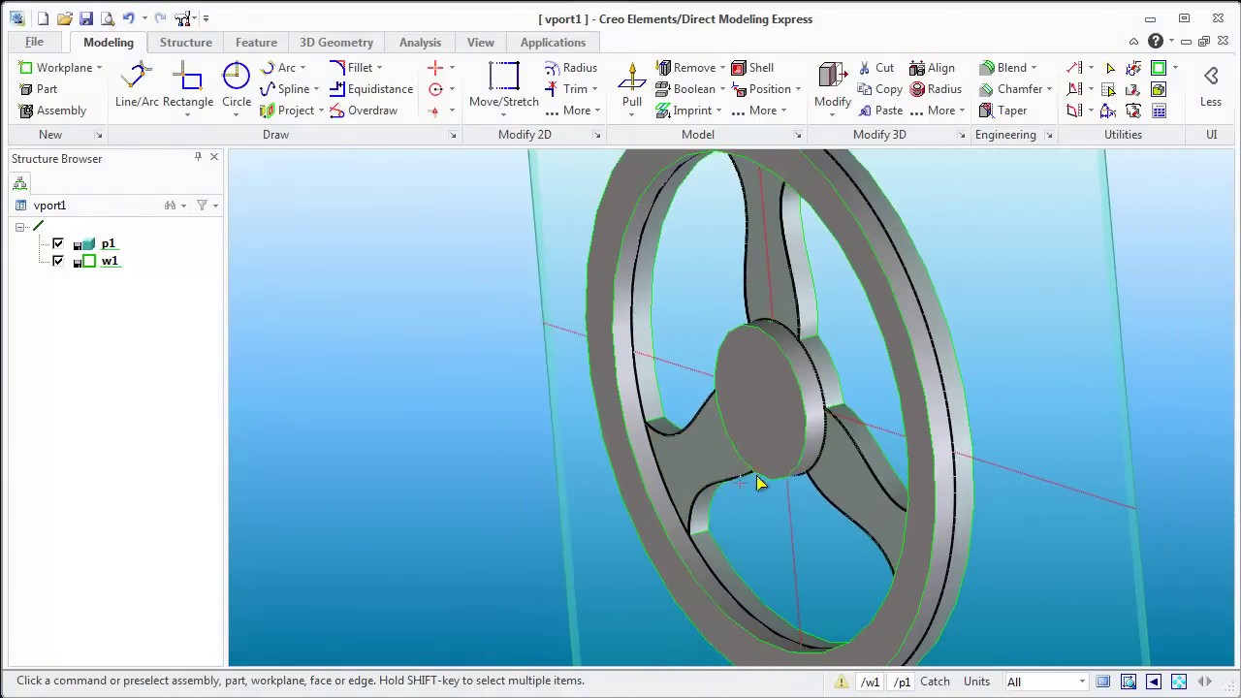
pyautogui.click(57, 261)
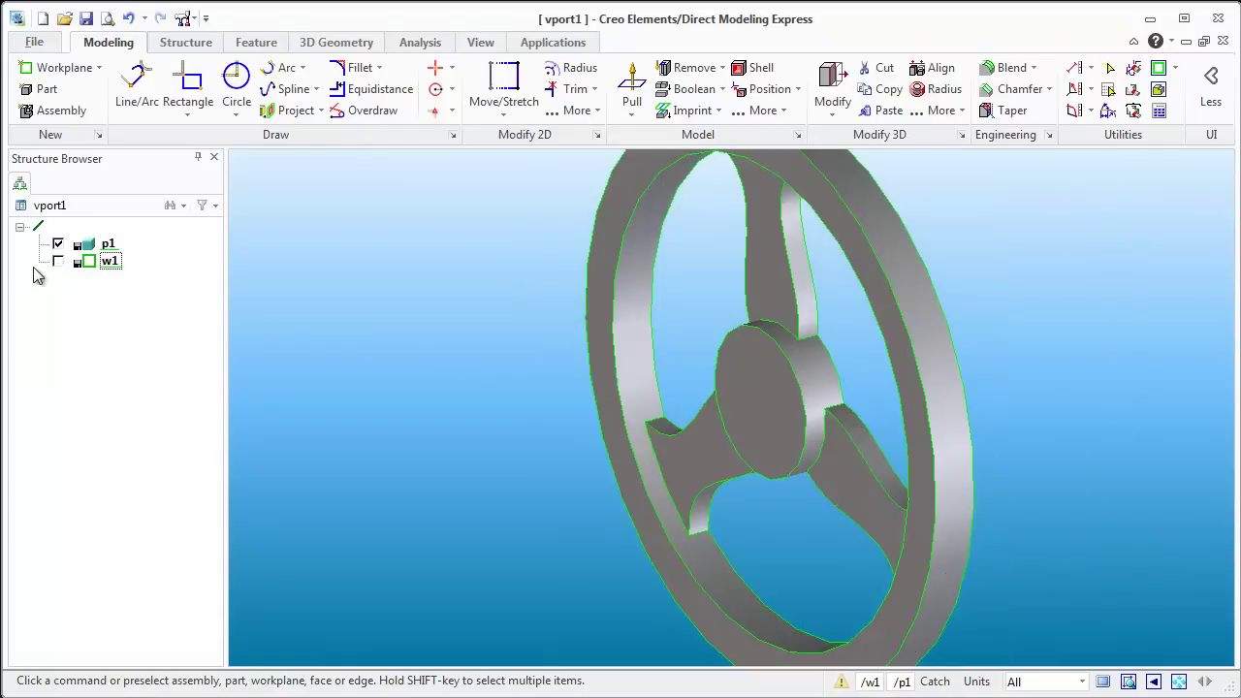
pyautogui.click(58, 263)
pyautogui.click(57, 261)
pyautogui.moveTo(692, 385)
pyautogui.mouseDown(button='middle')
pyautogui.moveTo(701, 375)
pyautogui.moveTo(726, 385)
pyautogui.moveTo(766, 323)
pyautogui.moveTo(709, 272)
pyautogui.moveTo(826, 368)
pyautogui.moveTo(653, 360)
pyautogui.moveTo(698, 330)
pyautogui.moveTo(796, 346)
pyautogui.moveTo(787, 361)
pyautogui.mouseUp(button='middle')
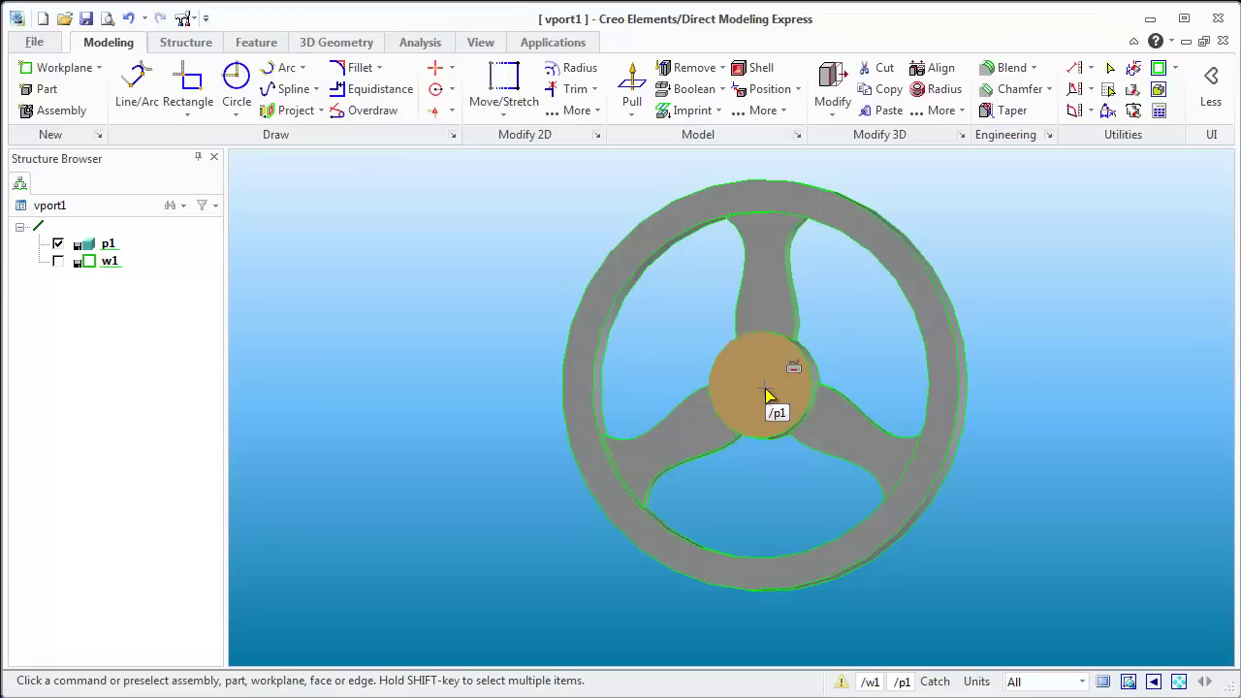
# Step: Create workplane w2 on the hub face
pyautogui.click(766, 396)
pyautogui.click(886, 339)
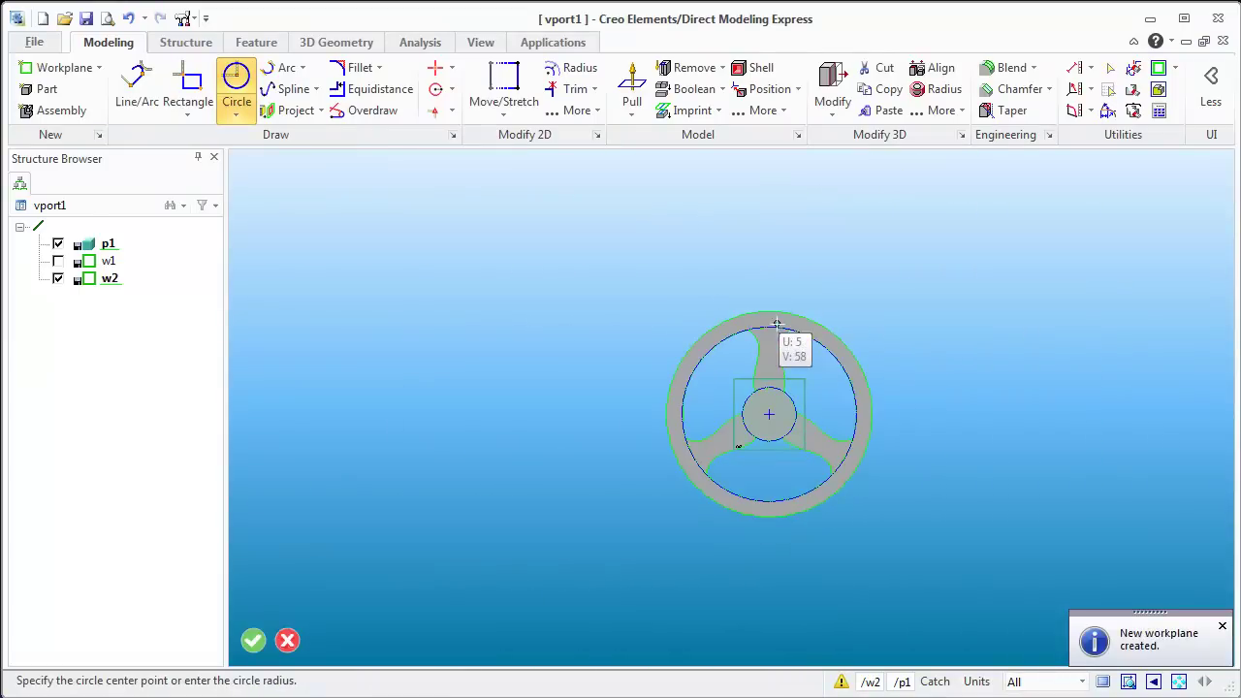
pyautogui.scroll(1, 776, 323)
pyautogui.scroll(3, 776, 322)
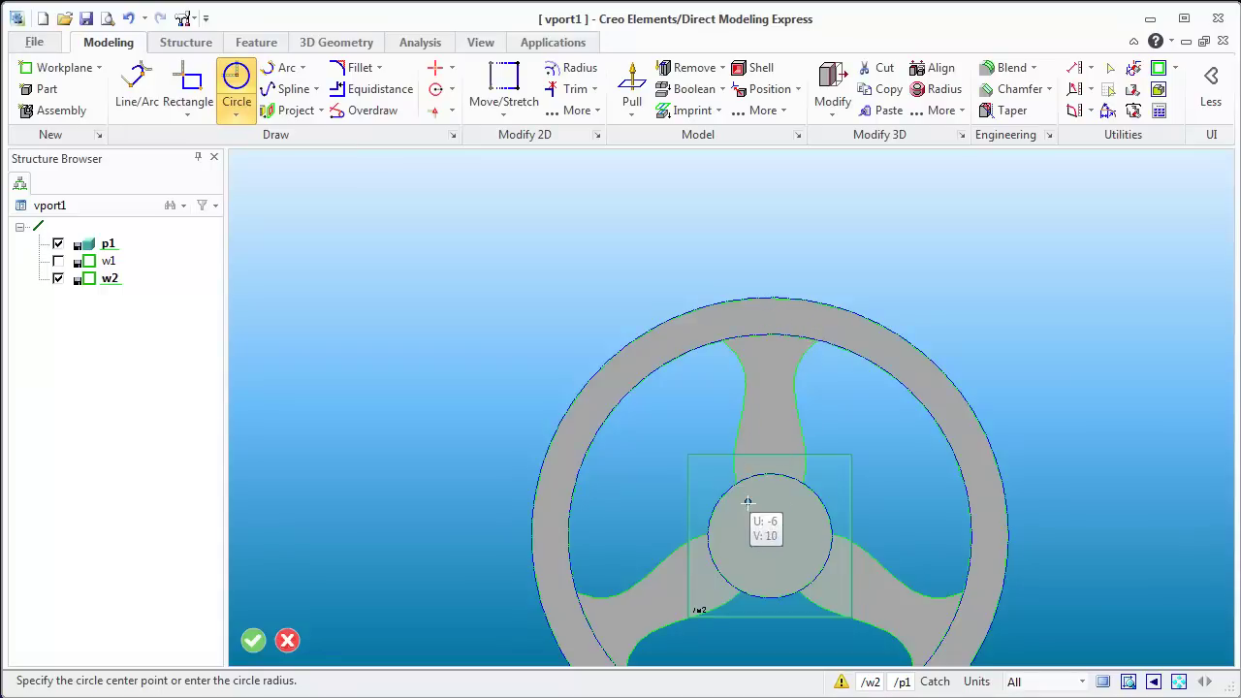
# Step: Draw a vertical line 60 long from the hub centre up to the rim
pyautogui.click(137, 83)
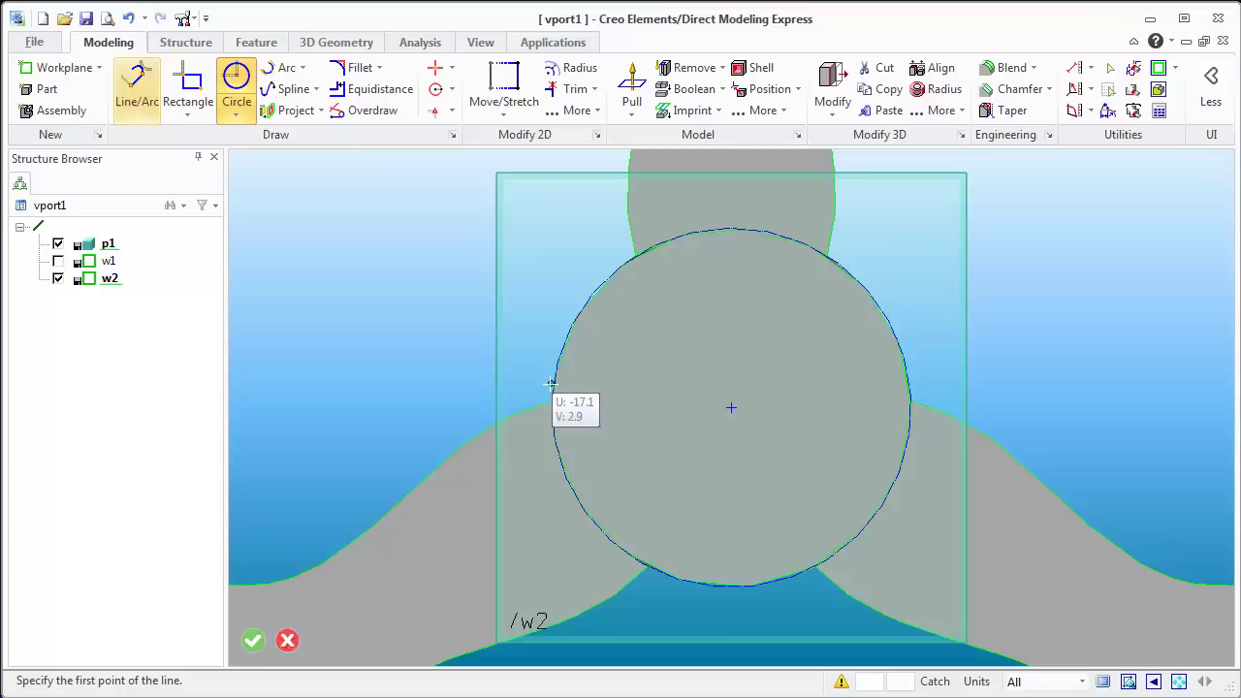
pyautogui.click(732, 408)
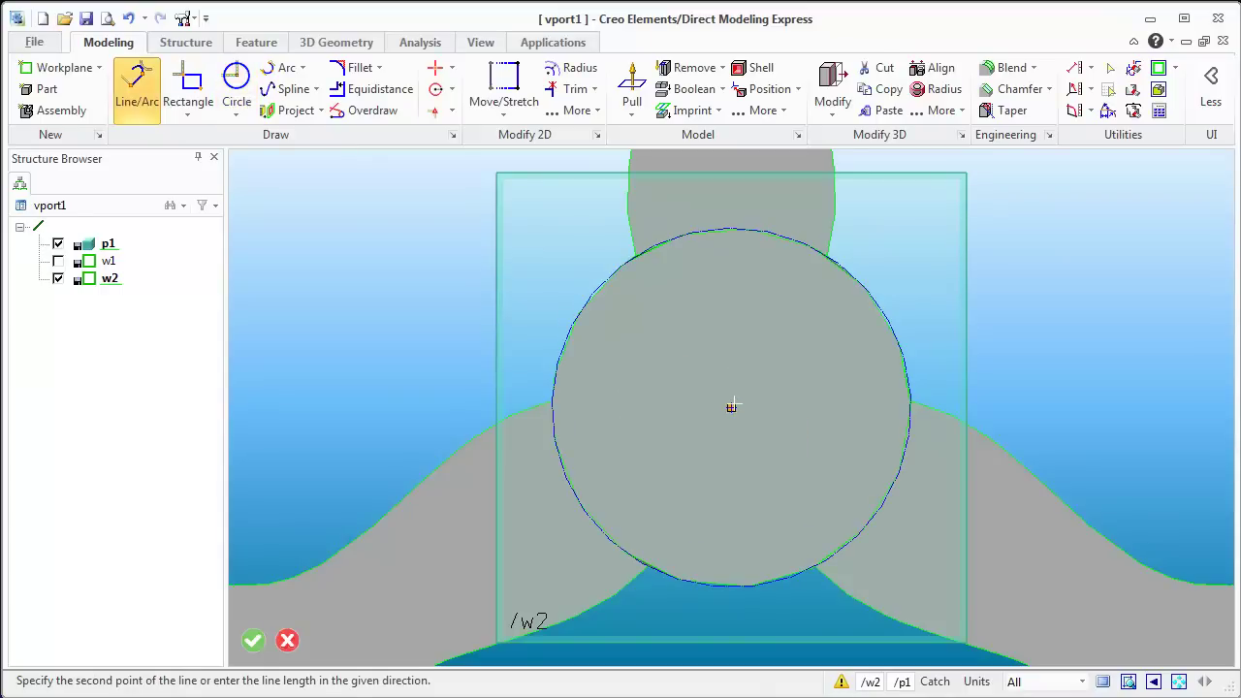
pyautogui.scroll(-5, 731, 408)
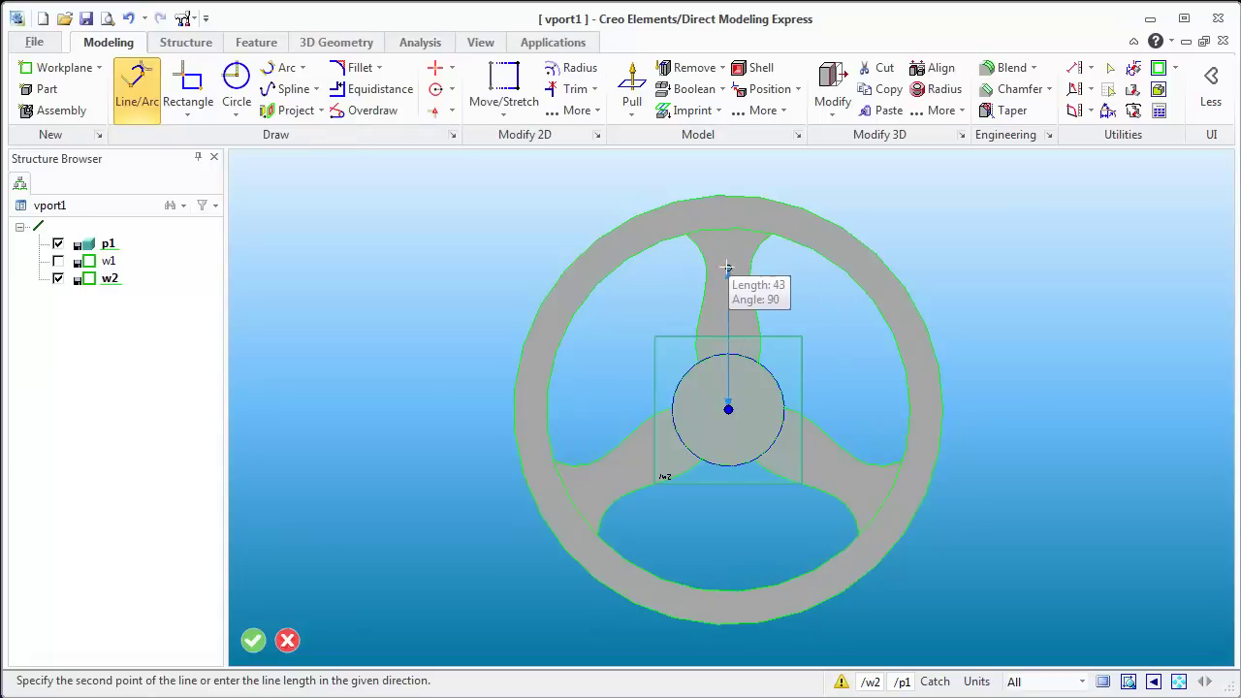
pyautogui.scroll(2, 727, 247)
pyautogui.scroll(2, 727, 201)
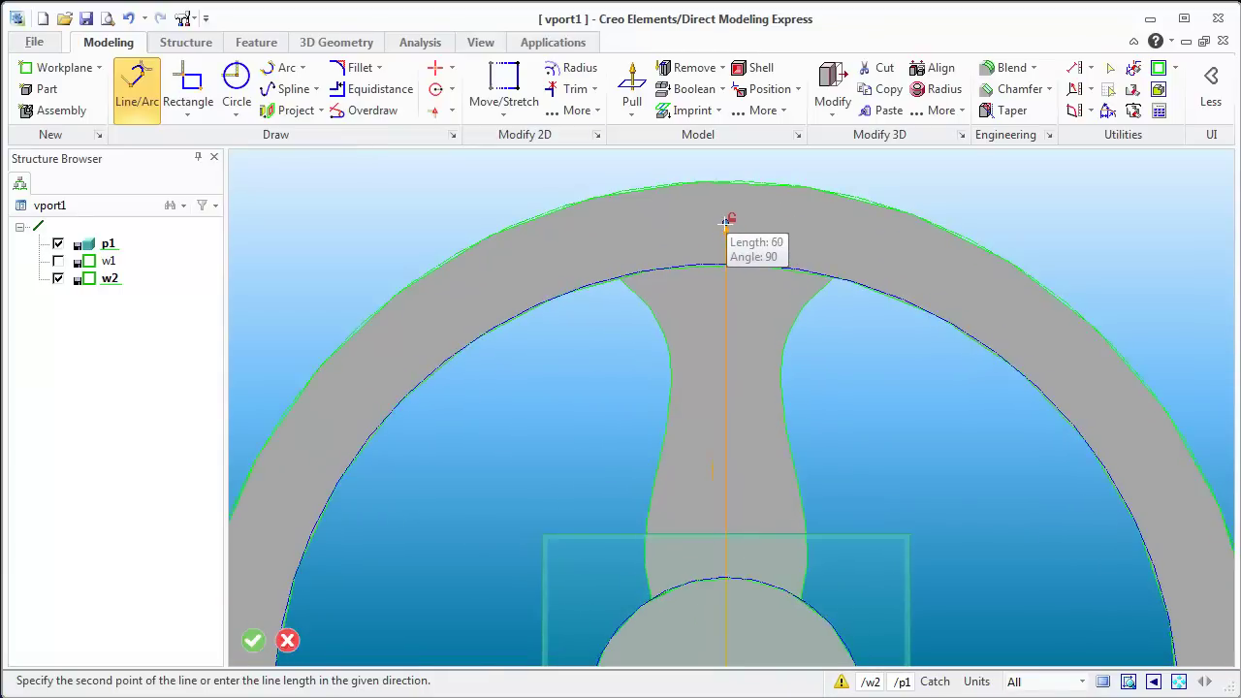
pyautogui.click(725, 223)
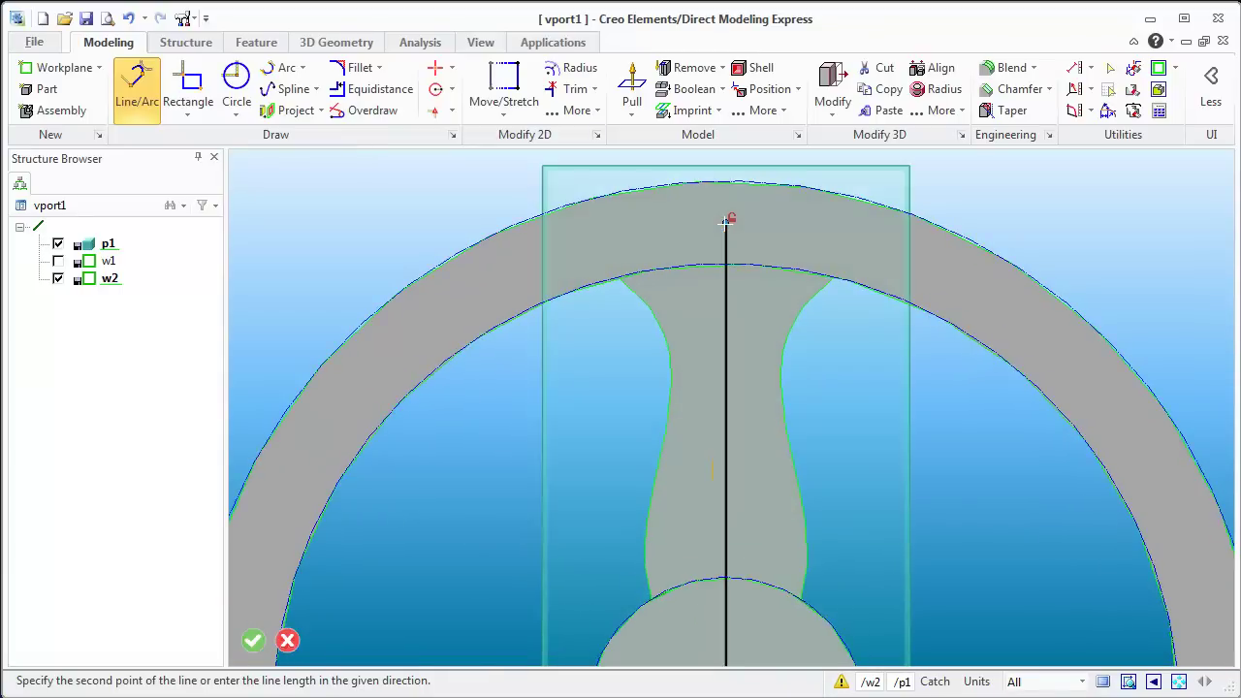
pyautogui.middleClick(475, 298)
pyautogui.scroll(-3, 621, 346)
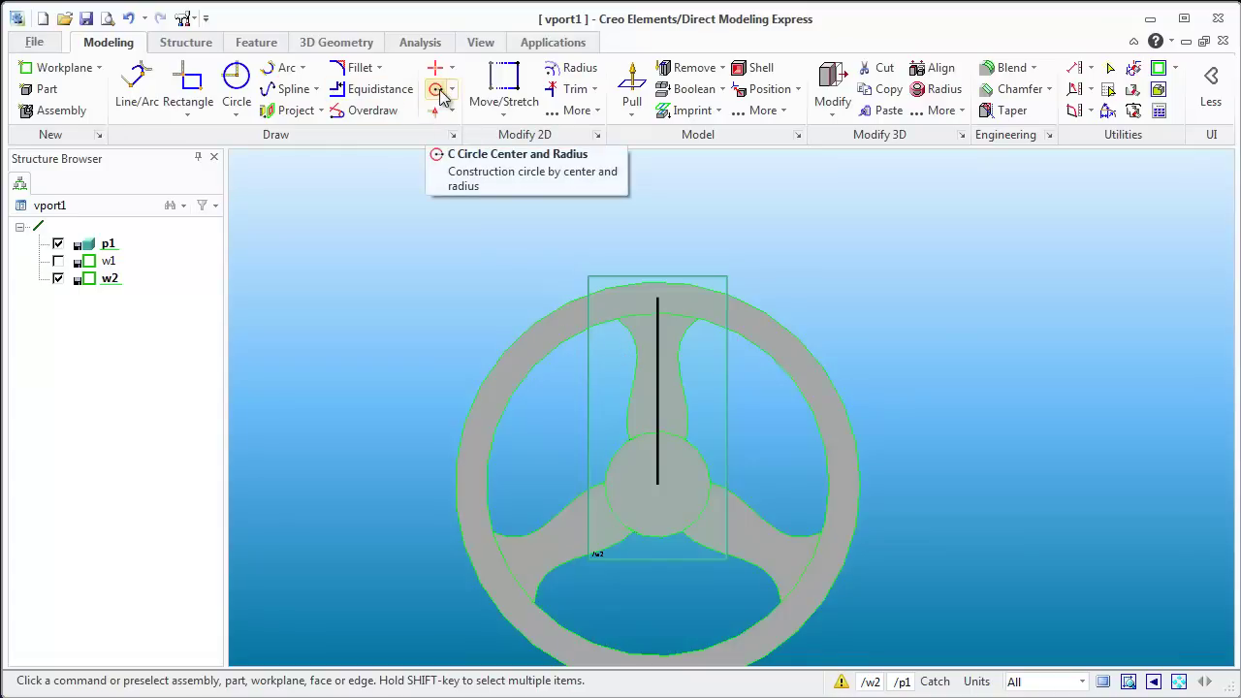
# Step: Draw a construction circle at the hub through the line's top end, then delete the vertical line
pyautogui.click(438, 89)
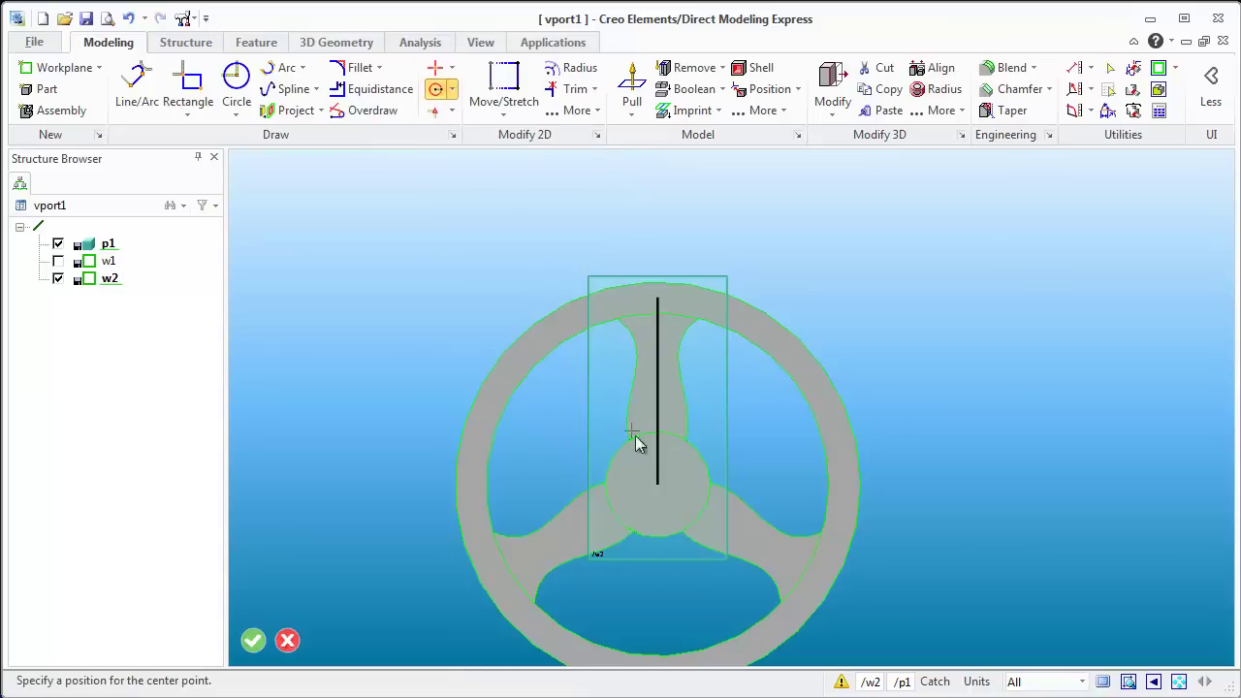
pyautogui.click(658, 467)
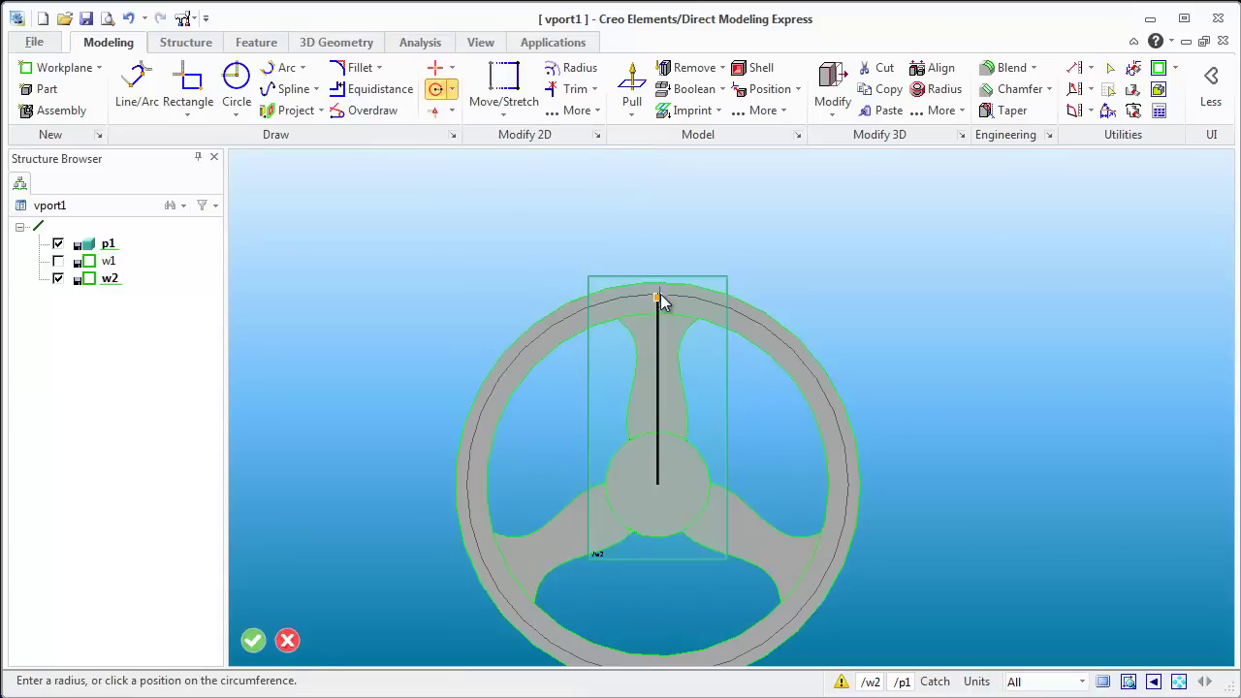
pyautogui.click(659, 300)
pyautogui.scroll(2, 669, 335)
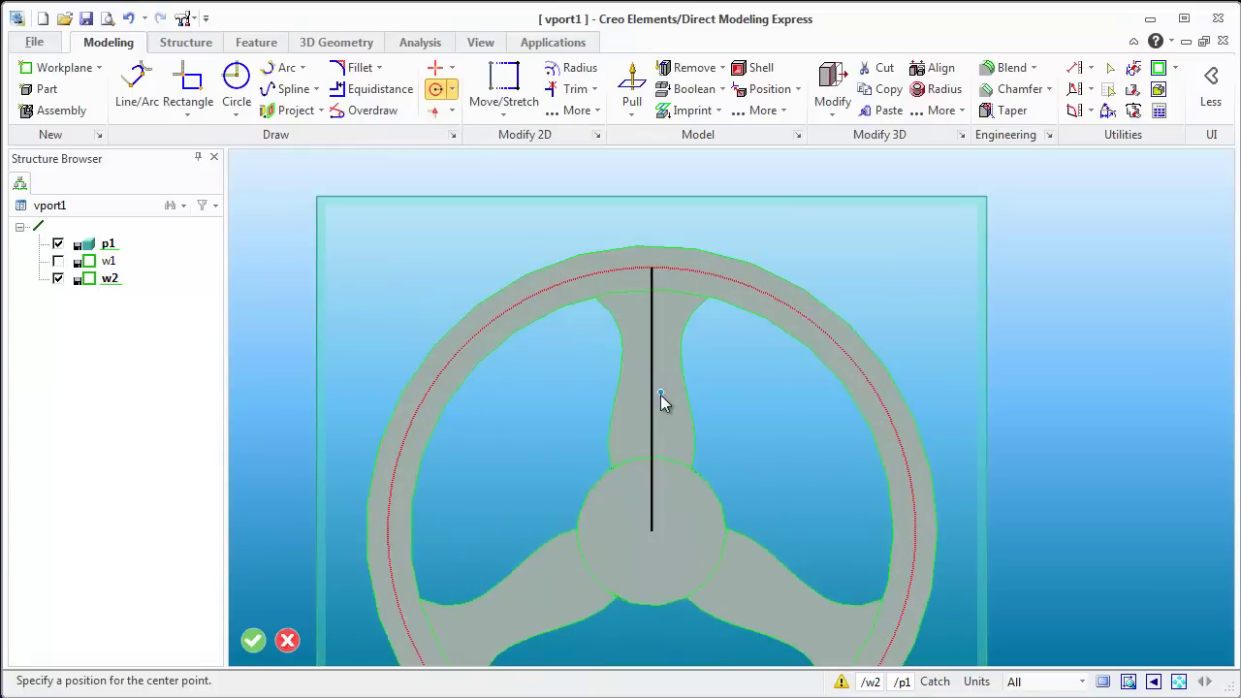
pyautogui.middleClick(657, 402)
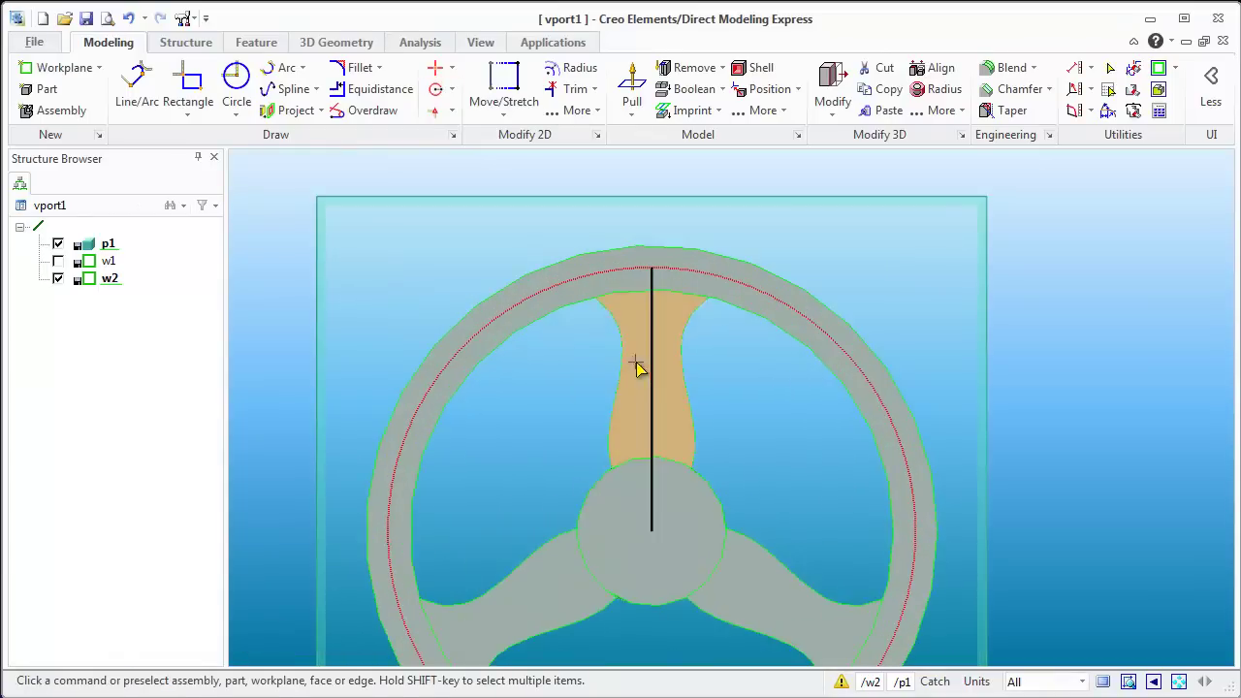
pyautogui.click(652, 392)
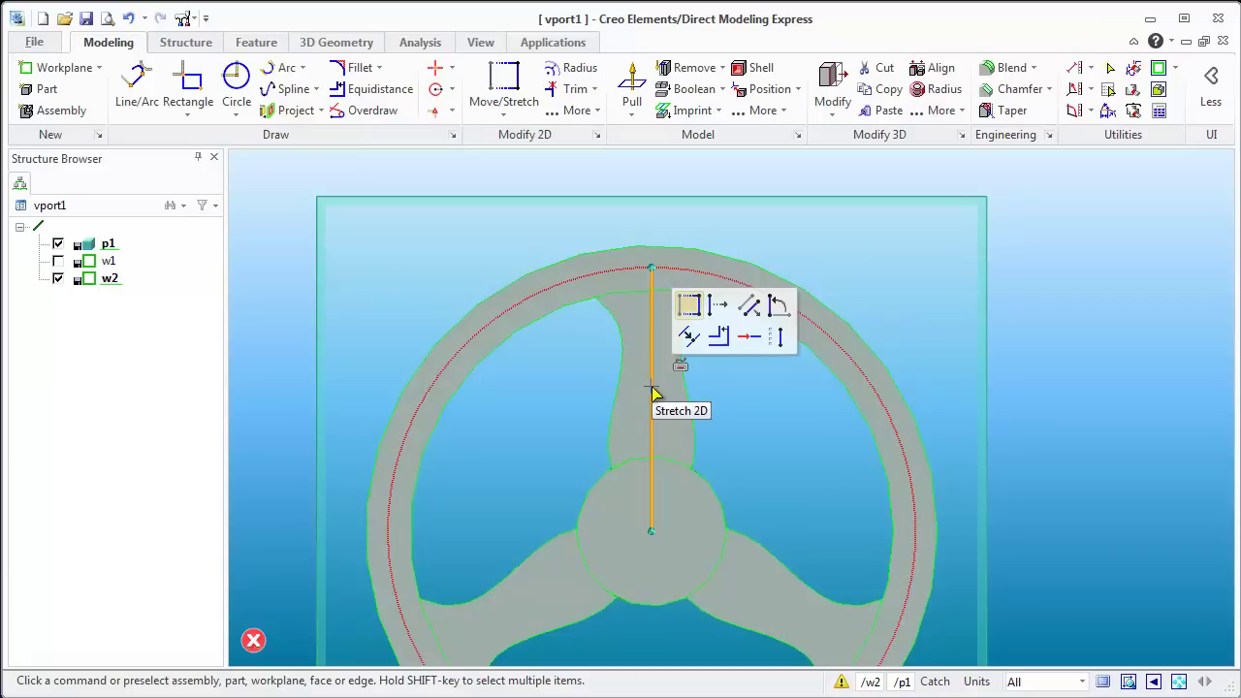
pyautogui.press('Delete')
# Step: Place construction crosshairs at the hub centre
pyautogui.click(452, 73)
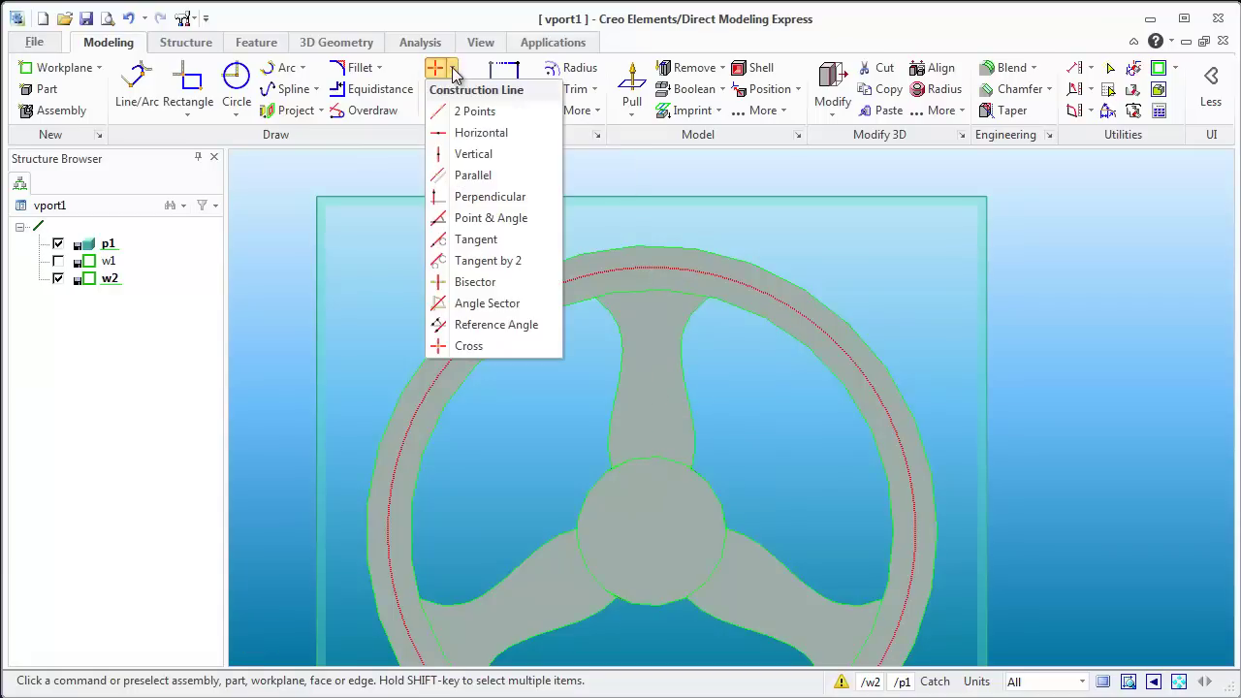
pyautogui.click(455, 347)
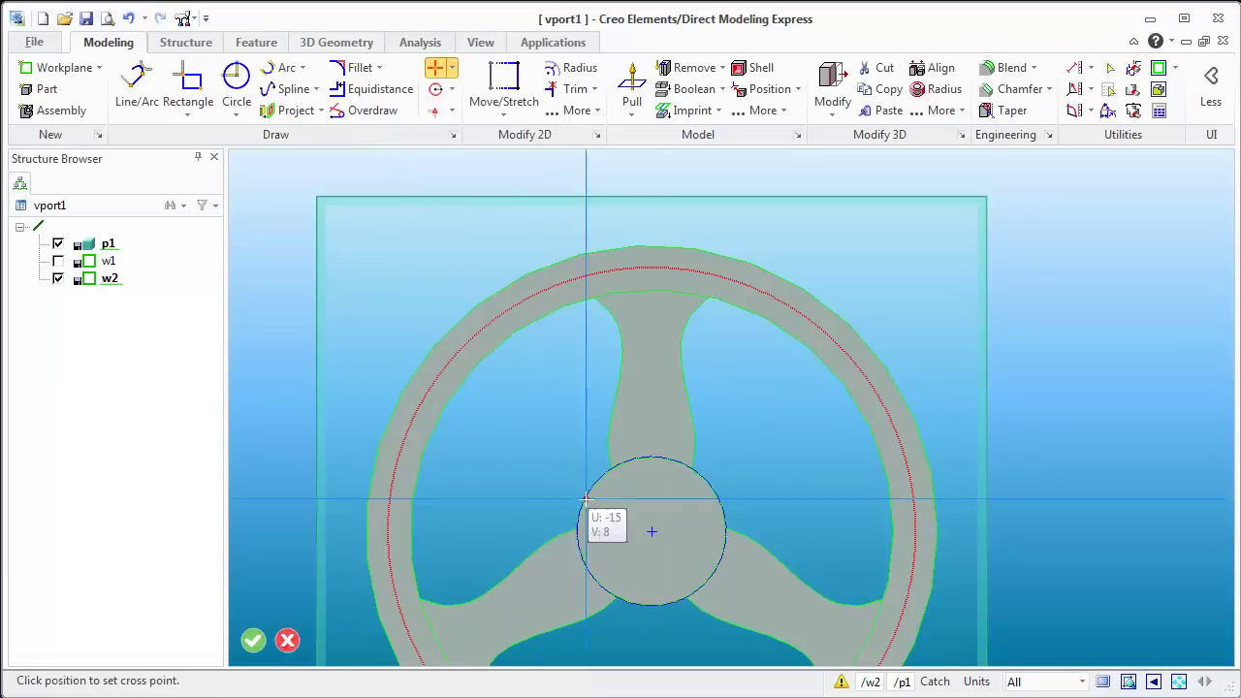
pyautogui.click(652, 531)
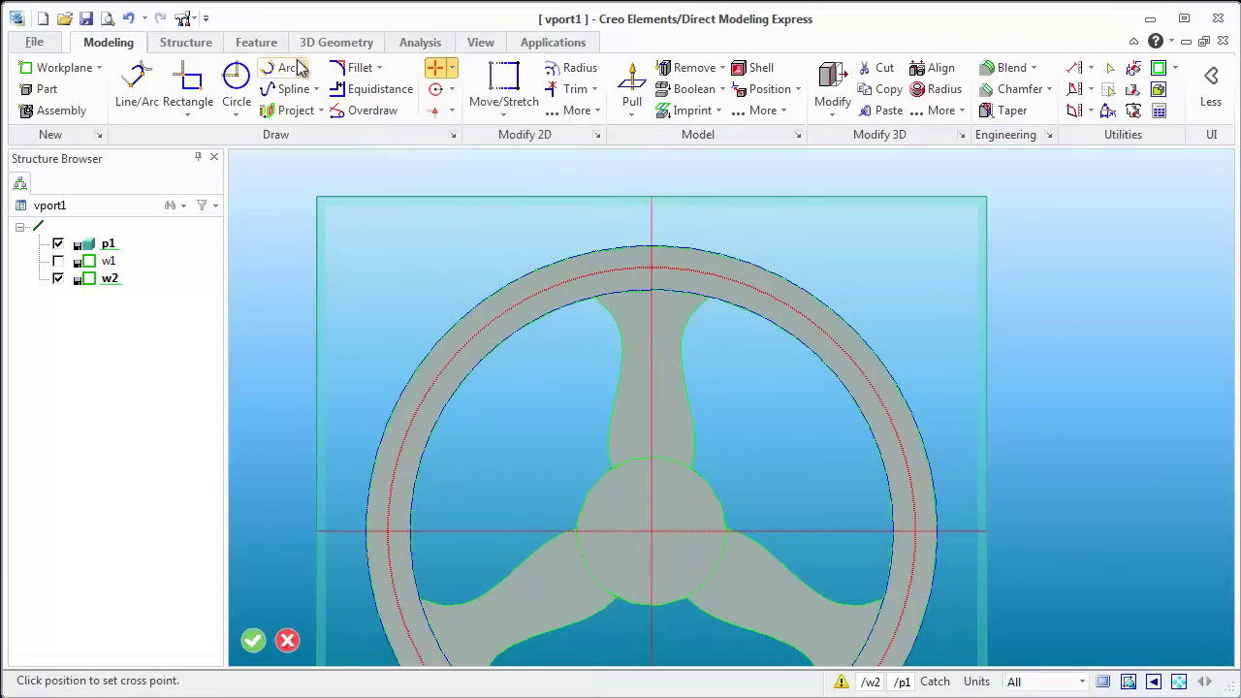
pyautogui.click(237, 80)
pyautogui.scroll(3, 643, 281)
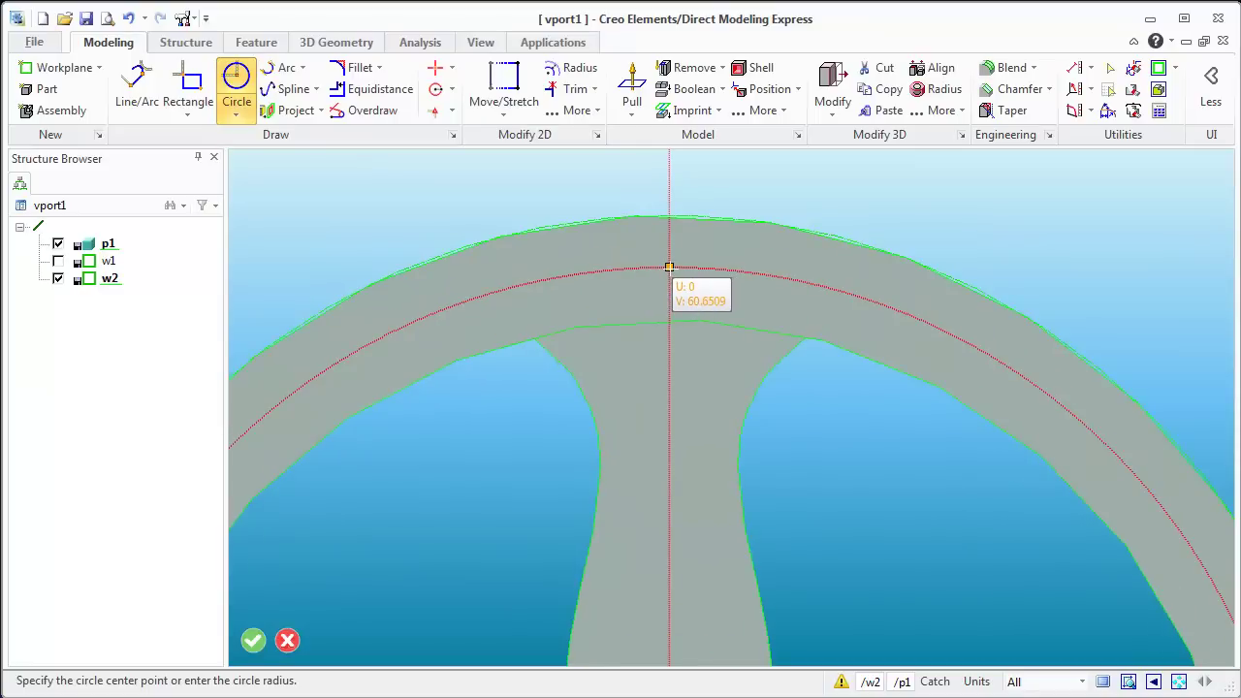
# Step: Draw a 1.5-radius circle centred on the rim's construction circle
pyautogui.click(669, 267)
pyautogui.scroll(2, 682, 286)
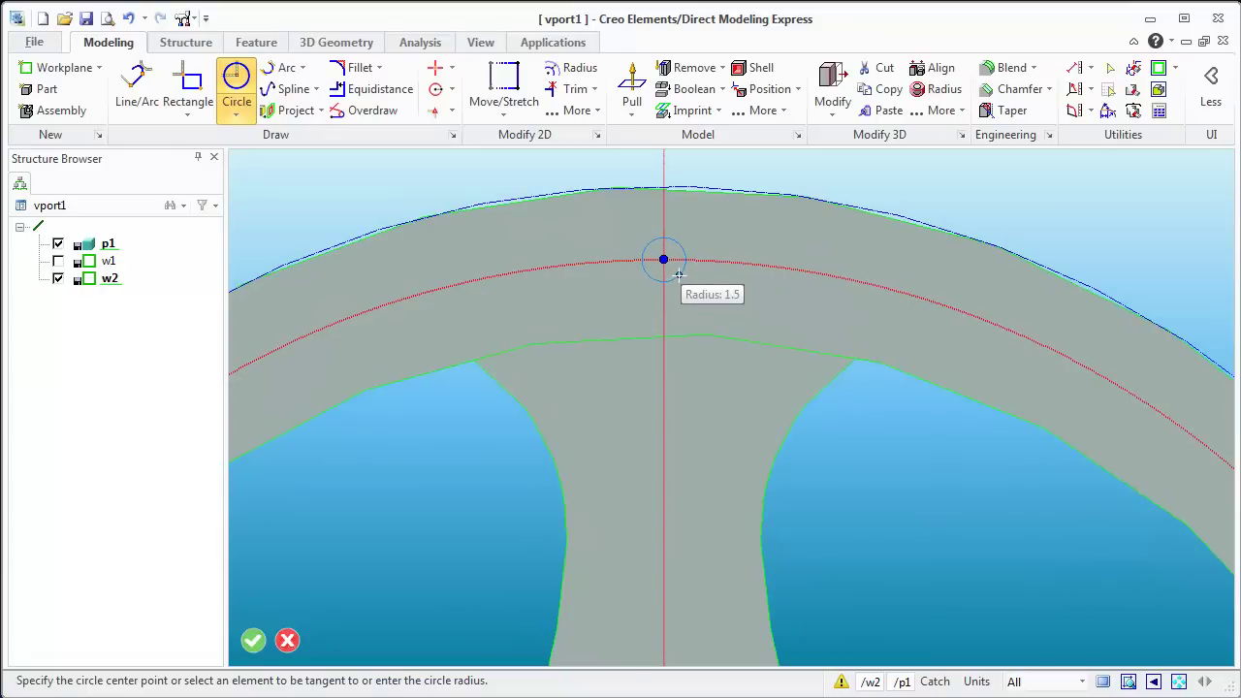
pyautogui.click(679, 275)
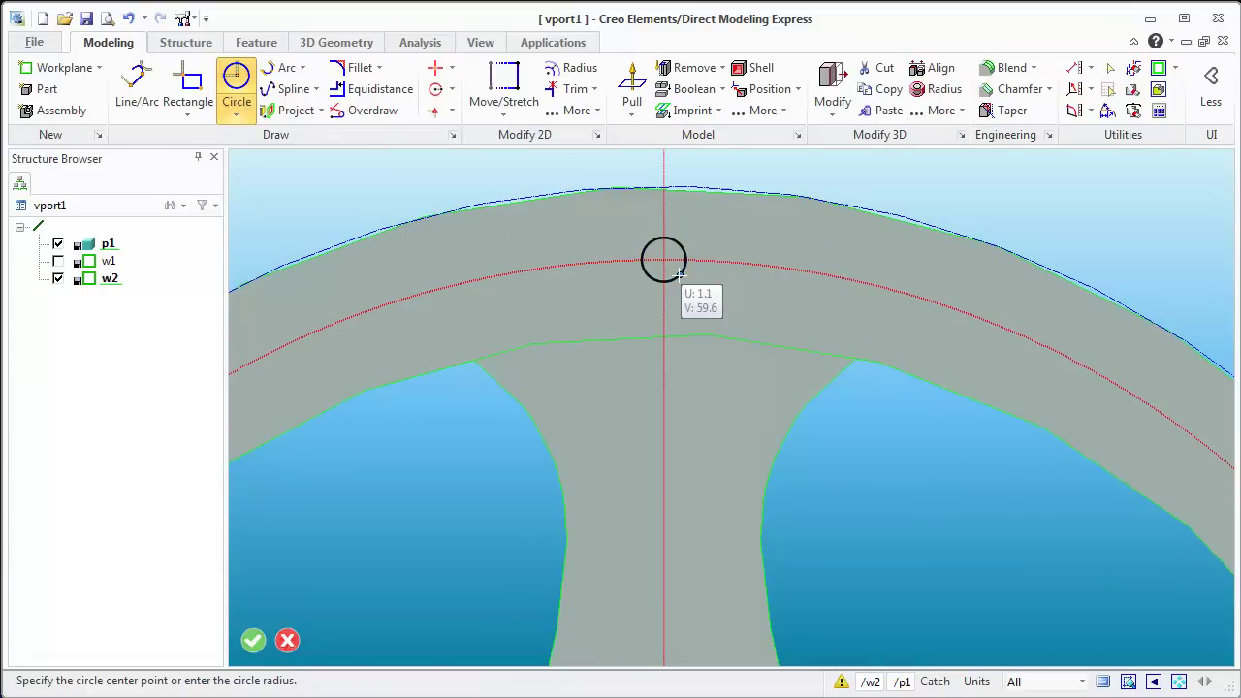
pyautogui.scroll(-1, 731, 351)
pyautogui.scroll(-3, 730, 351)
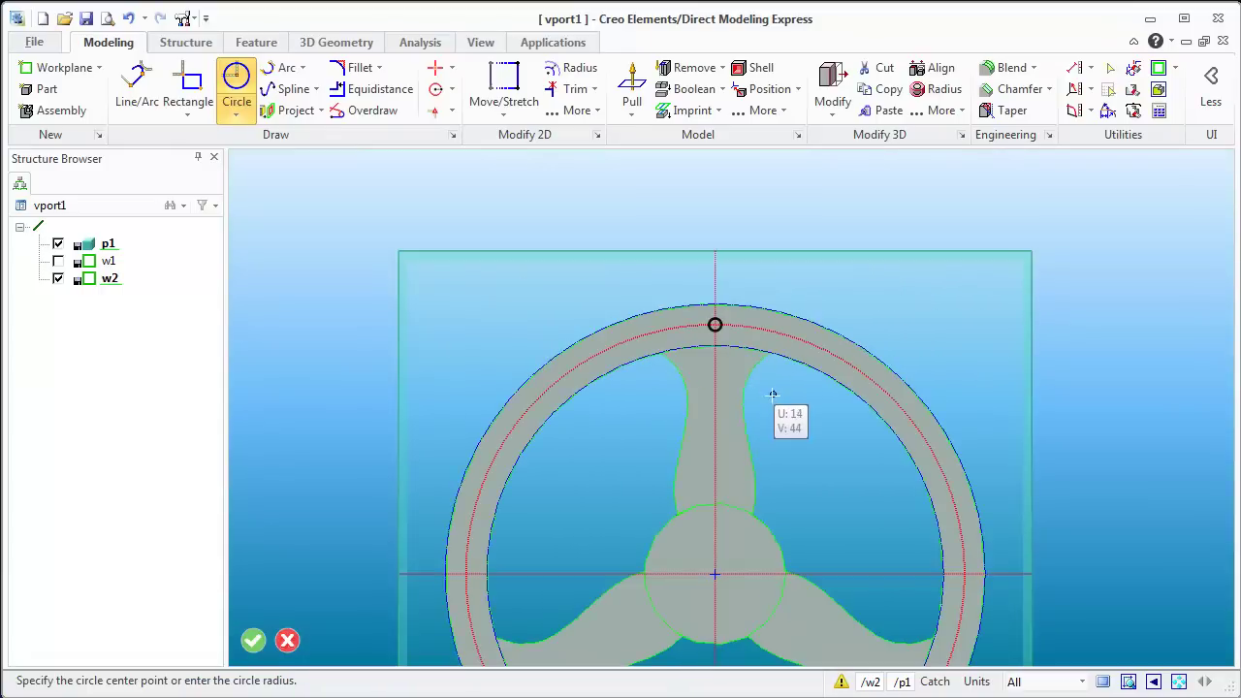
pyautogui.moveTo(731, 351)
pyautogui.mouseDown(button='middle')
pyautogui.moveTo(682, 414)
pyautogui.moveTo(677, 398)
pyautogui.mouseUp(button='middle')
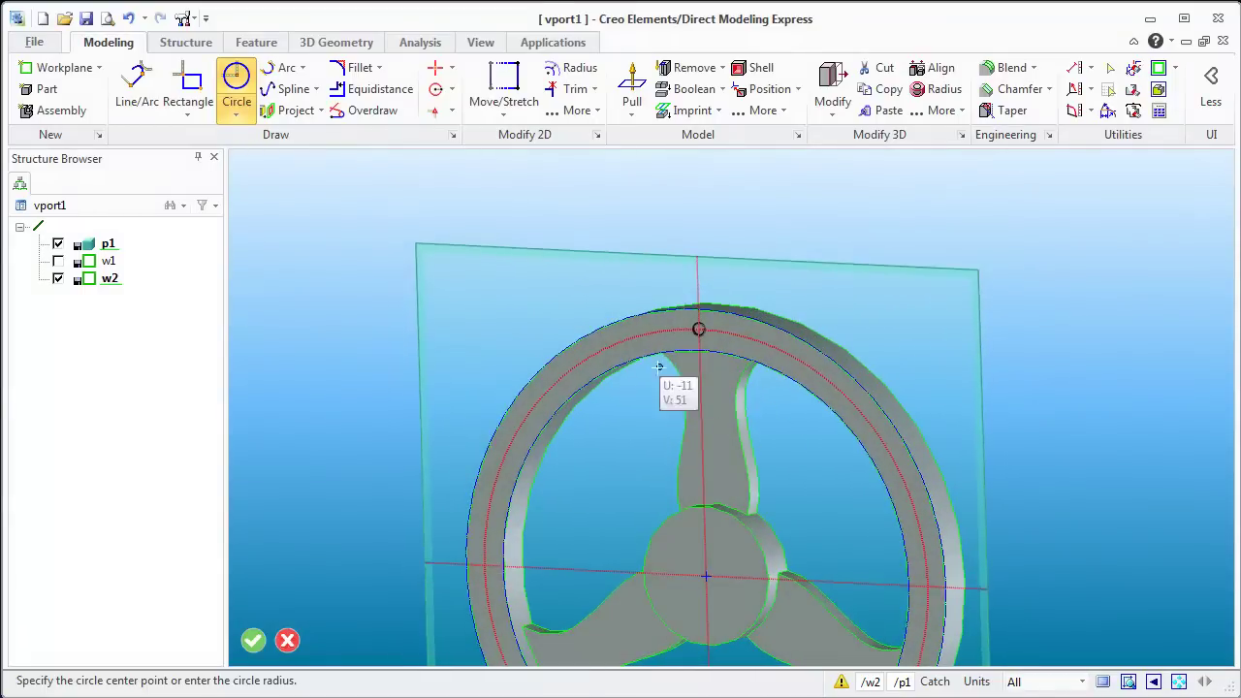
# Step: Pull the small circle 7 units into a cylindrical pin
pyautogui.click(631, 97)
pyautogui.scroll(2, 690, 364)
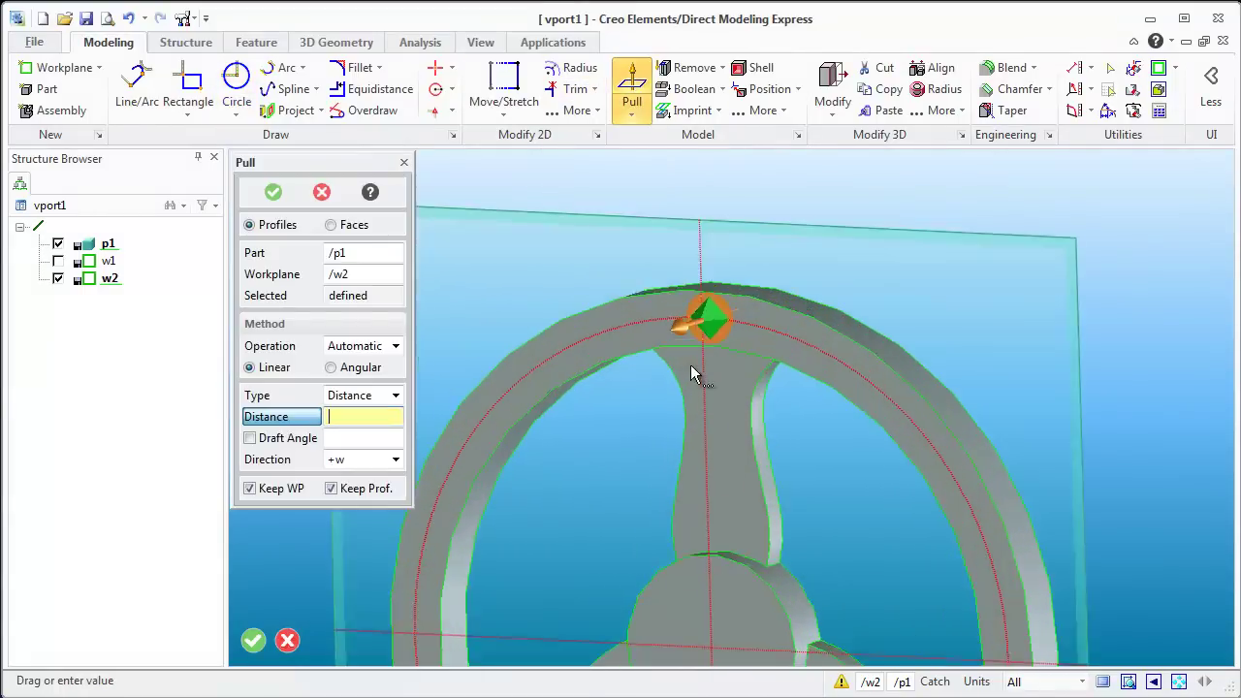
pyautogui.scroll(2, 696, 351)
pyautogui.scroll(1, 679, 335)
pyautogui.moveTo(681, 275); pyautogui.dragTo(658, 294)
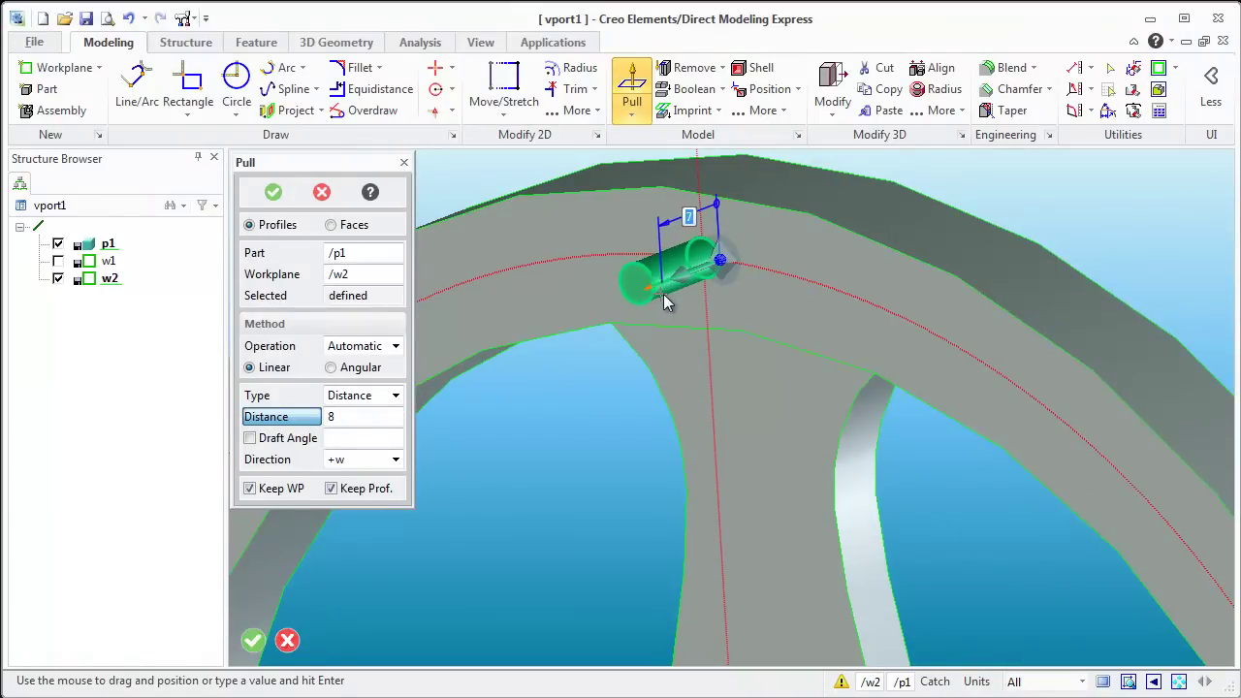
pyautogui.write('7')
pyautogui.press('Return')
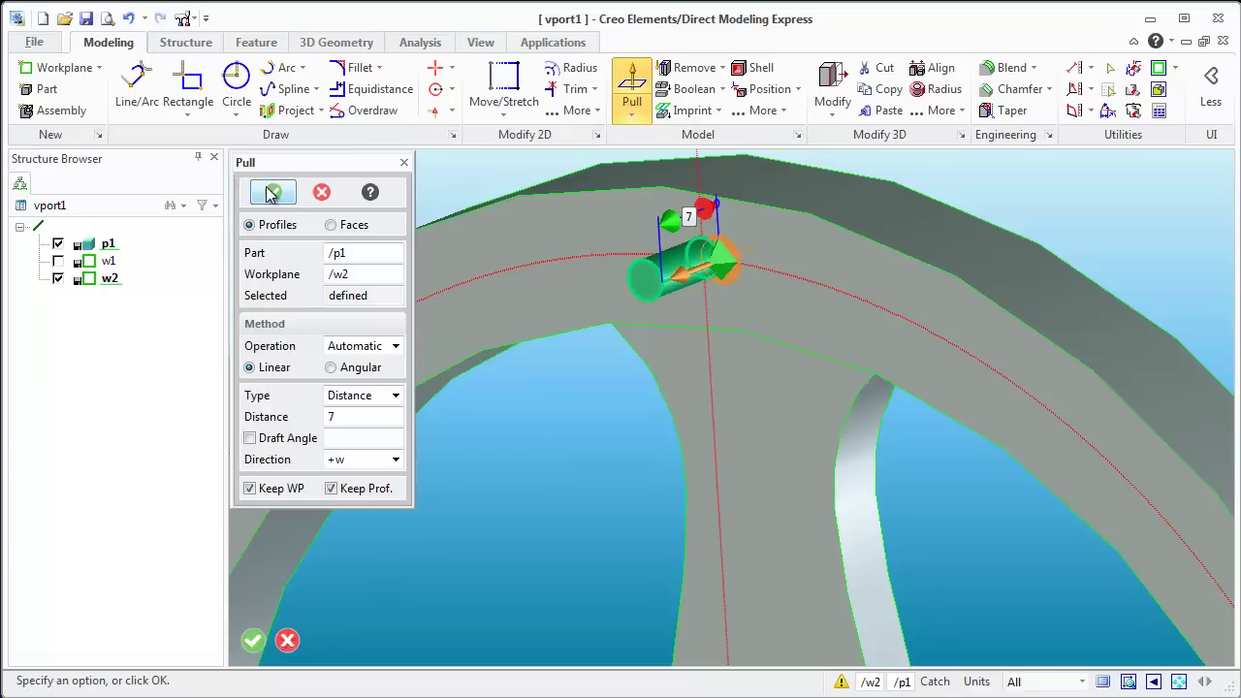
pyautogui.click(272, 192)
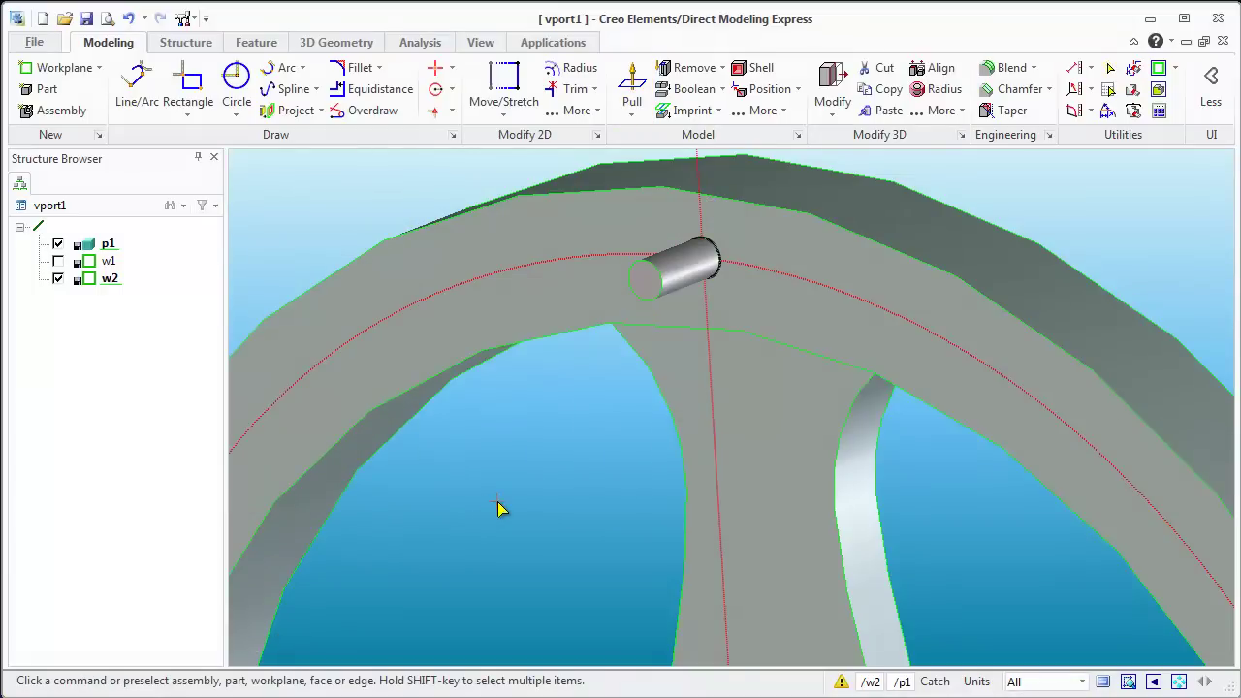
# Step: Hide workplane w2 and blend the pin's near end edge with radius 0.7
pyautogui.scroll(-3, 569, 488)
pyautogui.scroll(-5, 634, 501)
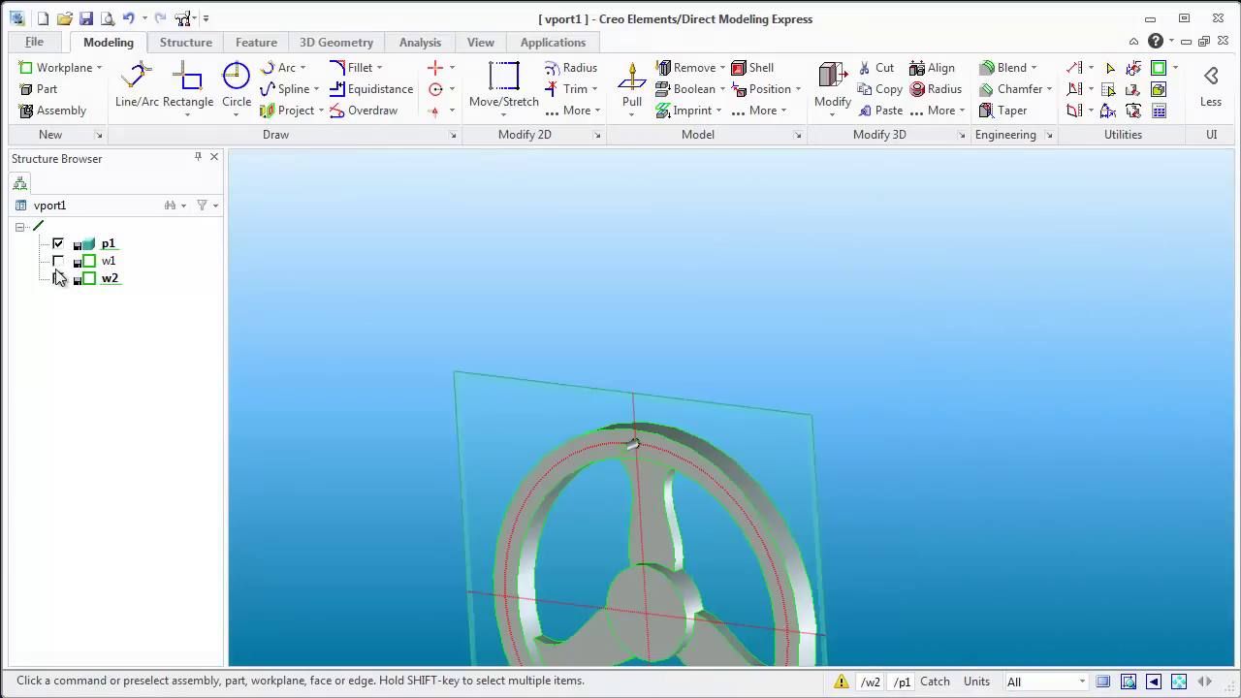
pyautogui.click(58, 278)
pyautogui.moveTo(632, 501); pyautogui.dragTo(591, 498, button='middle')
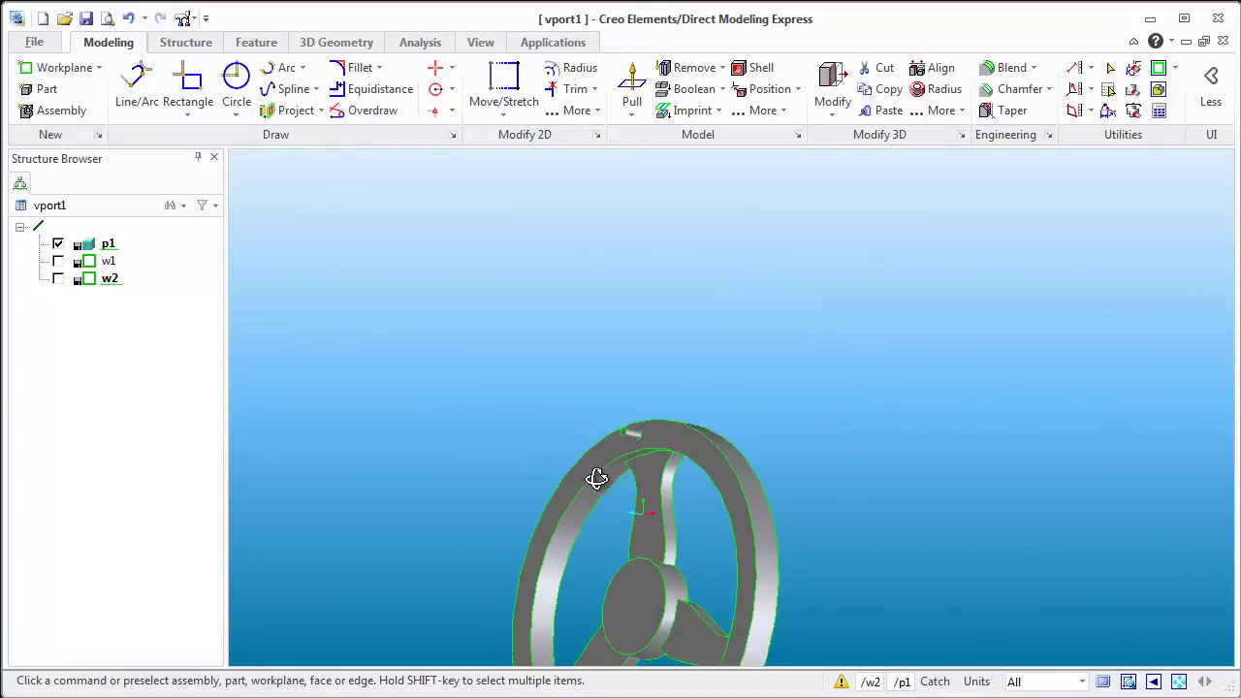
pyautogui.scroll(3, 625, 474)
pyautogui.scroll(1, 625, 473)
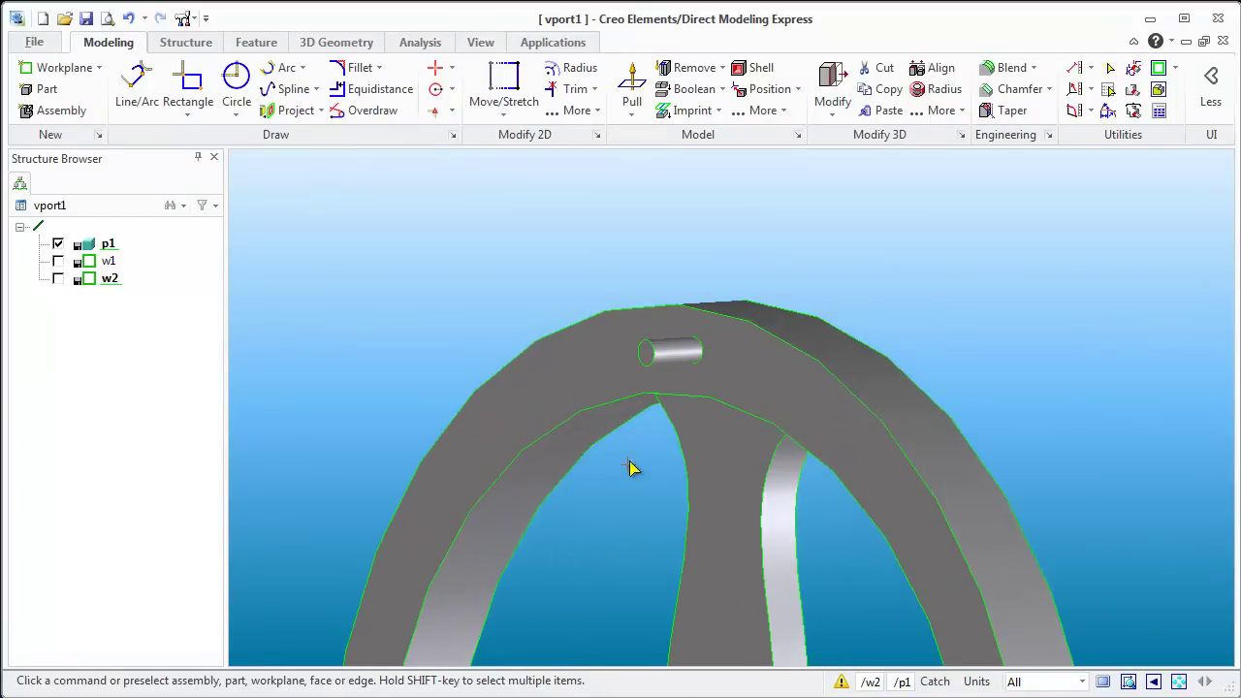
pyautogui.scroll(2, 665, 377)
pyautogui.scroll(1, 651, 336)
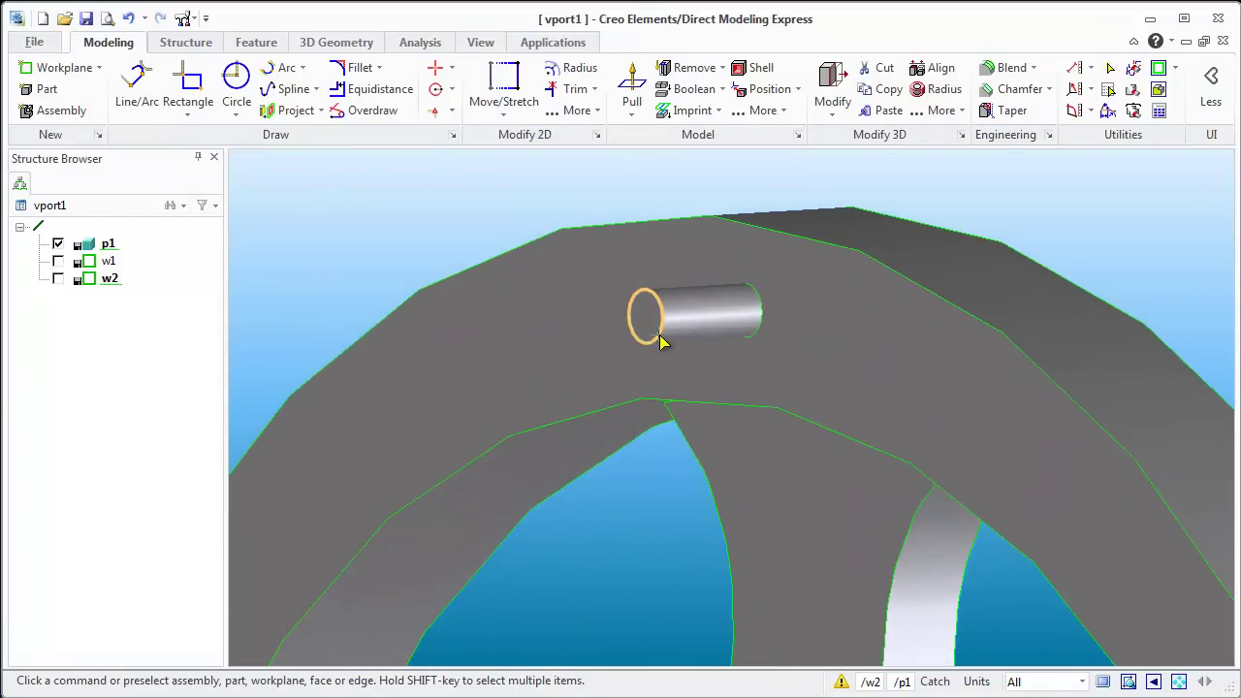
pyautogui.click(660, 339)
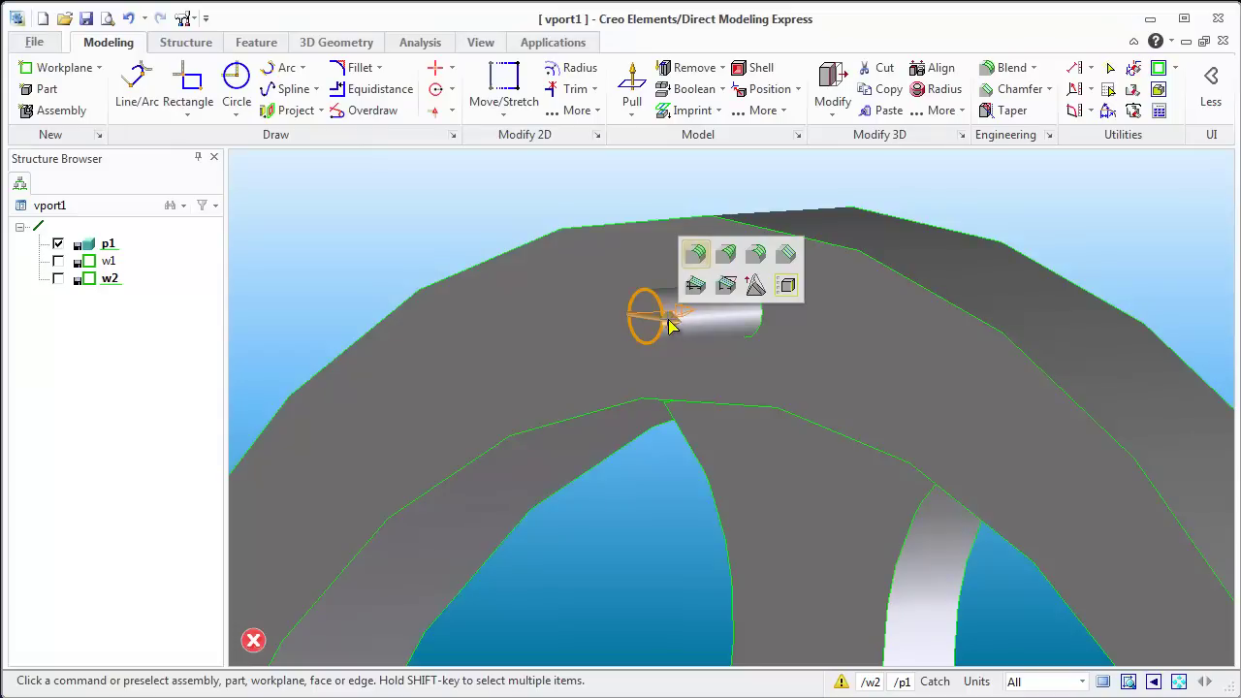
pyautogui.moveTo(671, 320); pyautogui.dragTo(677, 324)
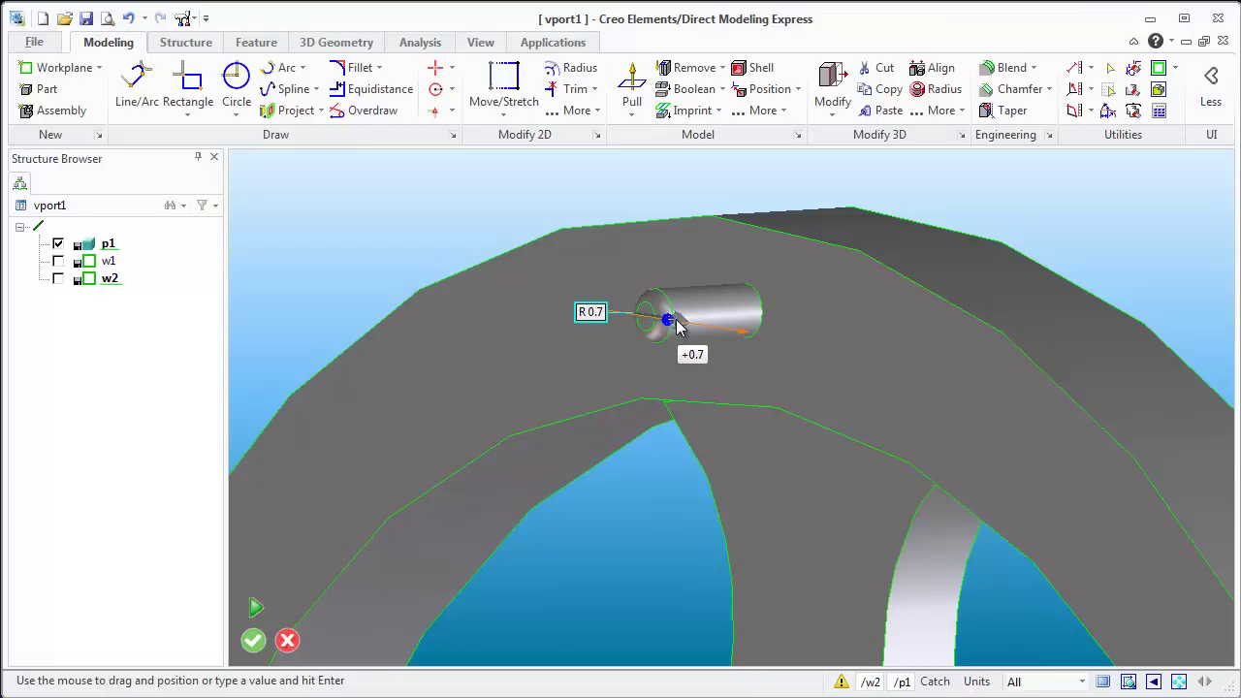
pyautogui.press('Return')
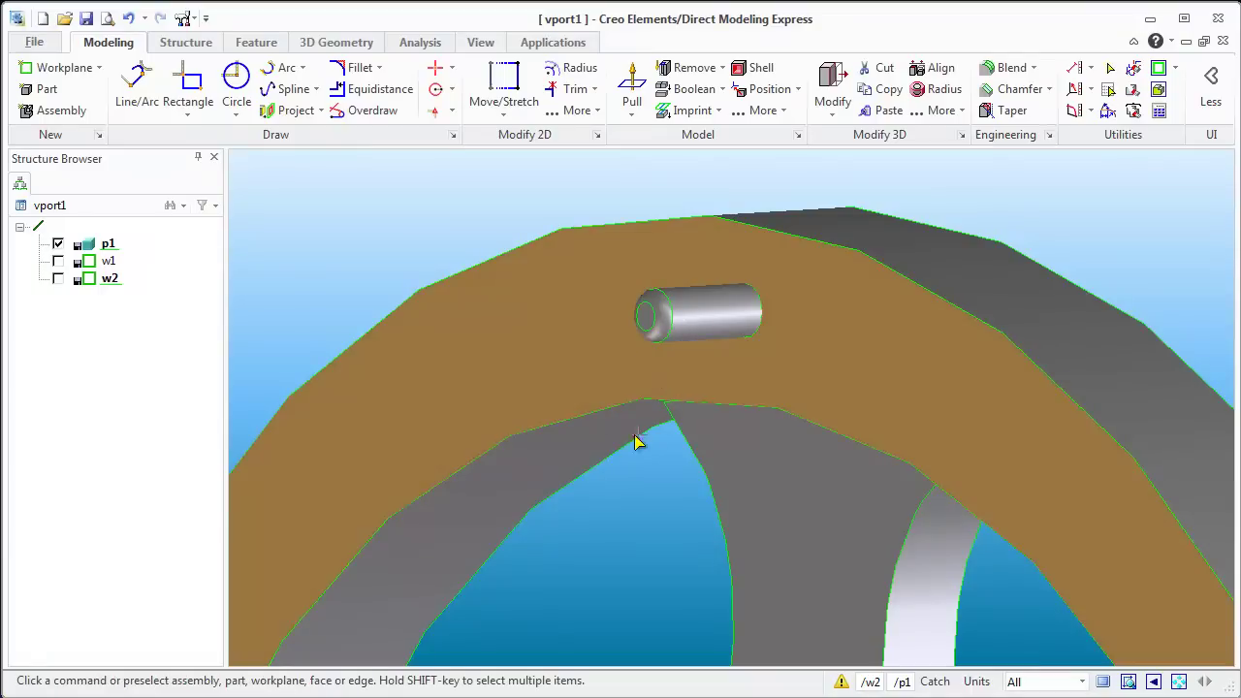
# Step: Blend the pin's far end edge with a small 0.4 radius
pyautogui.click(765, 327)
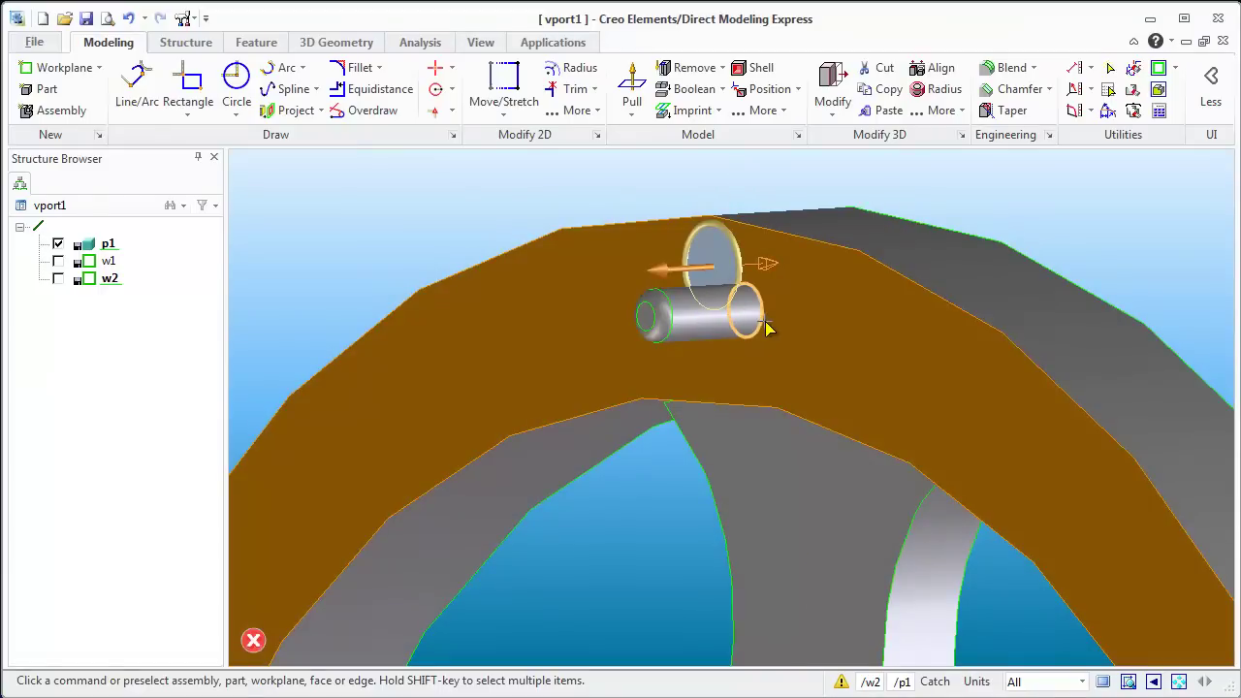
pyautogui.click(769, 328)
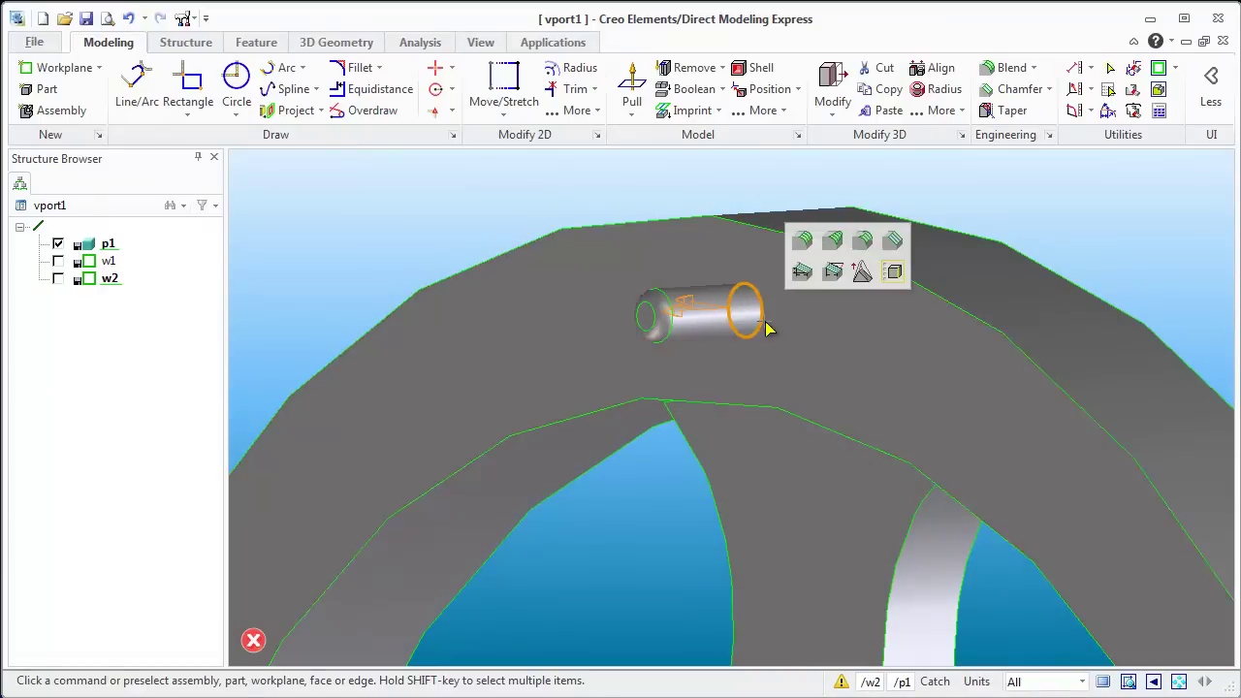
pyautogui.moveTo(679, 312); pyautogui.dragTo(678, 327)
pyautogui.middleClick(673, 329)
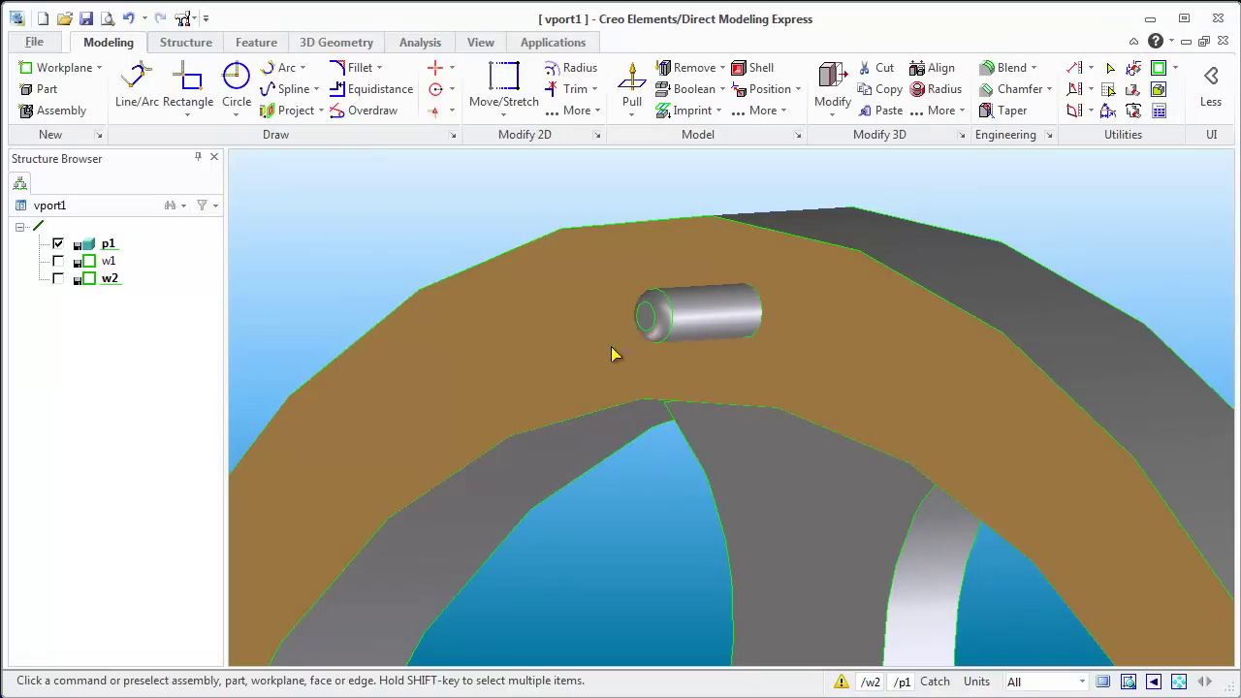
pyautogui.scroll(-5, 665, 501)
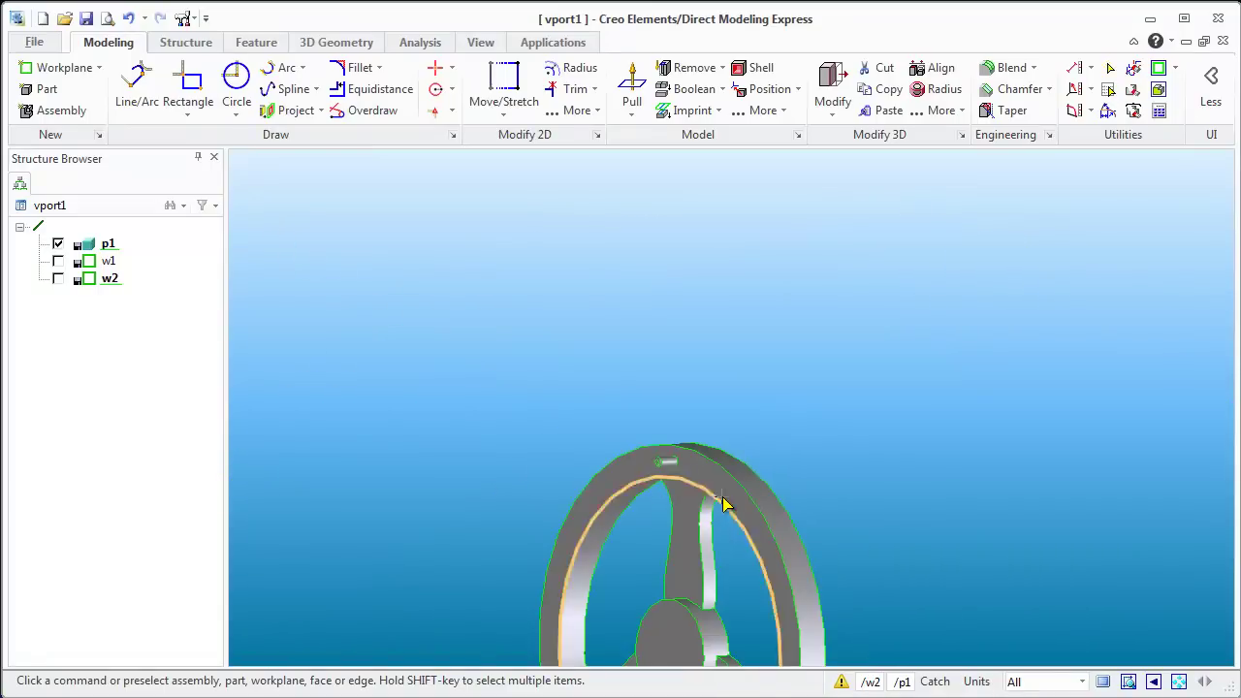
pyautogui.hotkey('ctrl', 'f')
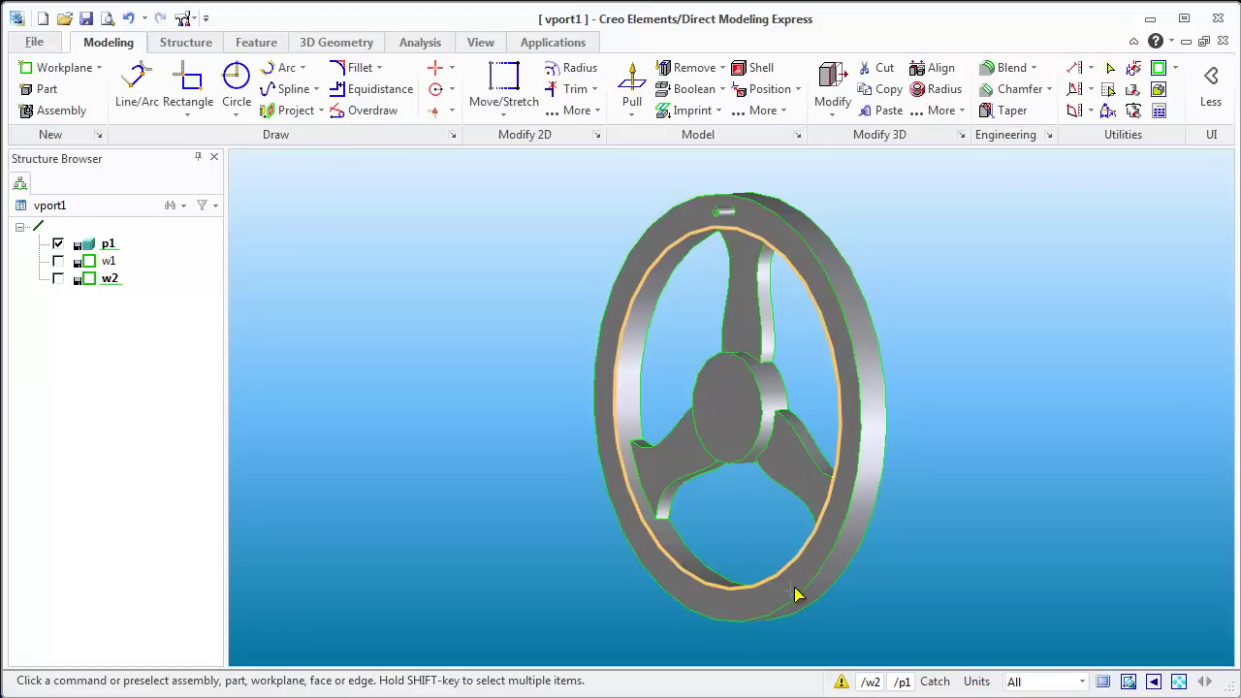
pyautogui.click(732, 218)
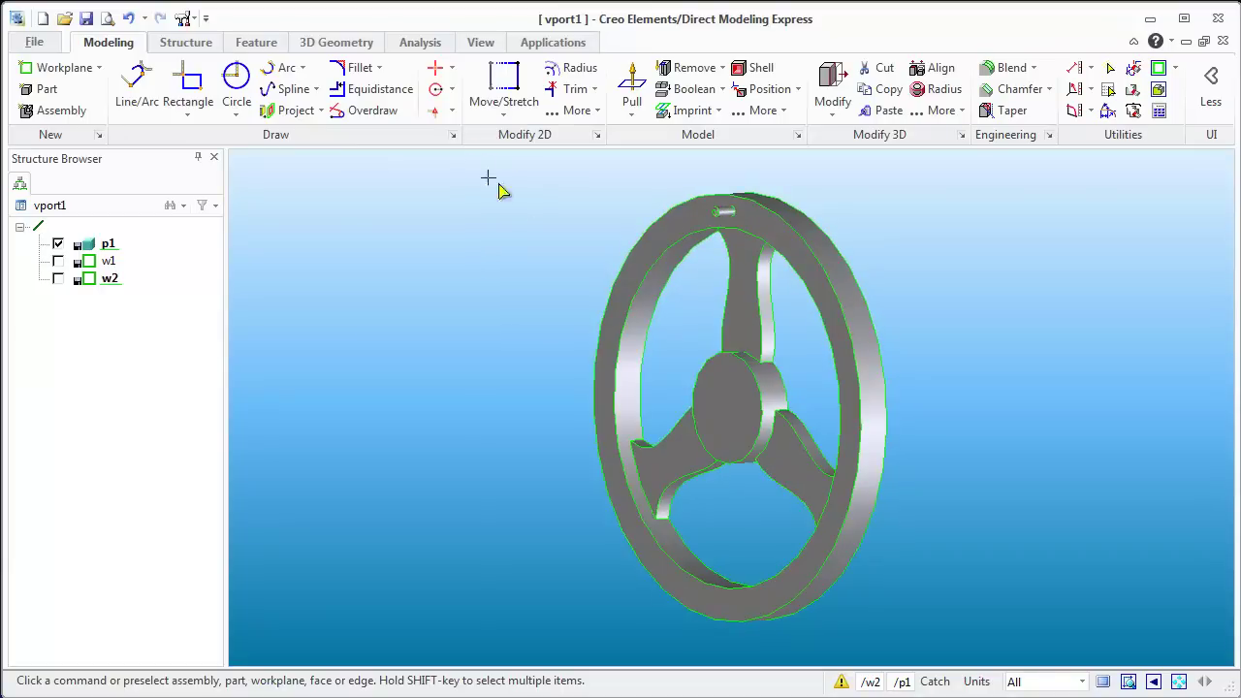
pyautogui.moveTo(654, 397); pyautogui.dragTo(734, 404, button='middle')
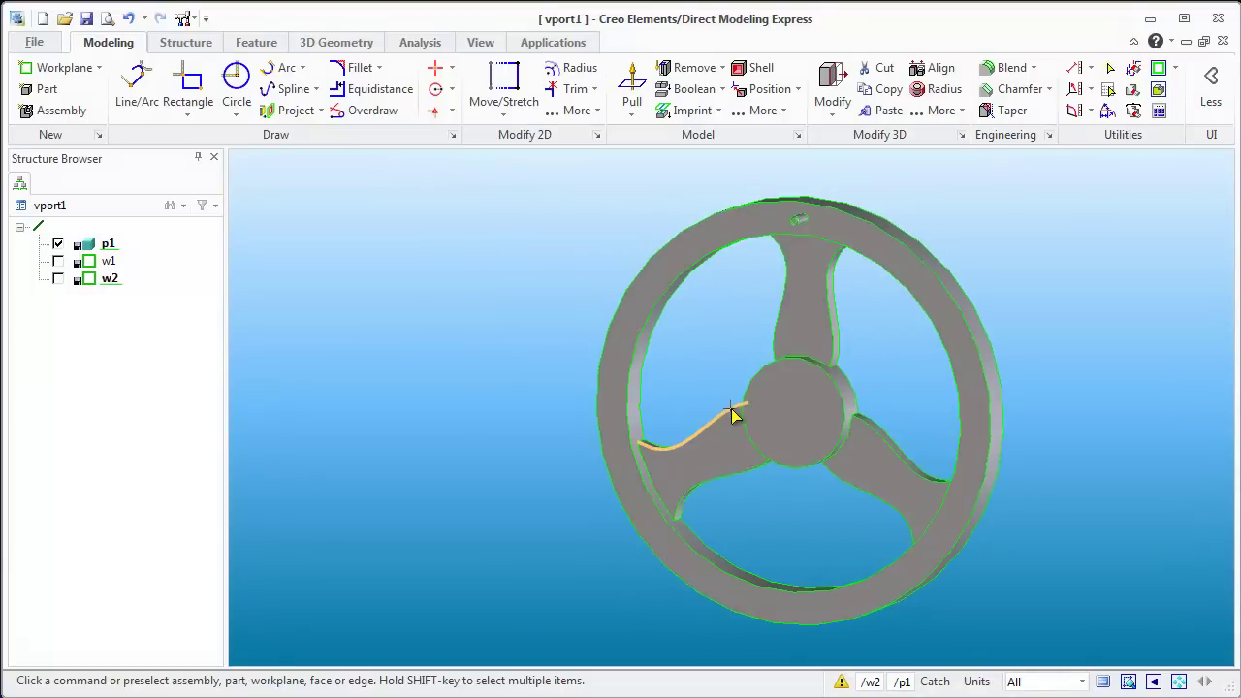
pyautogui.hotkey('ctrl', 'f')
pyautogui.click(769, 224)
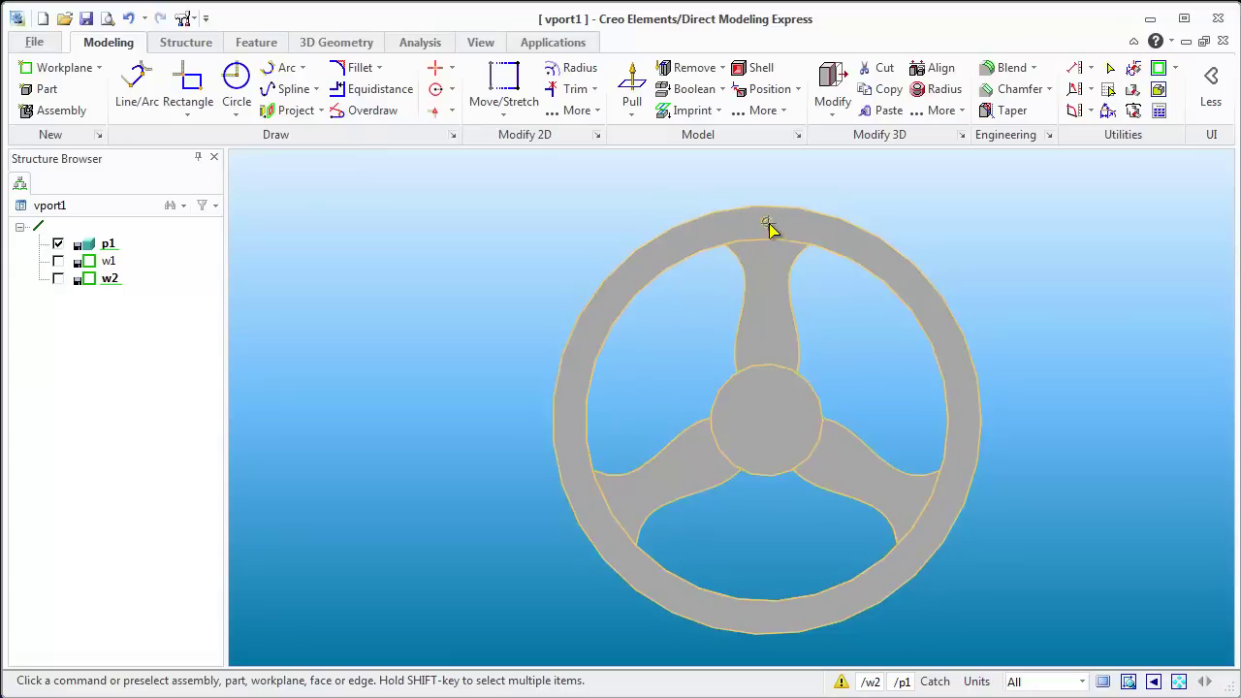
pyautogui.click(766, 222)
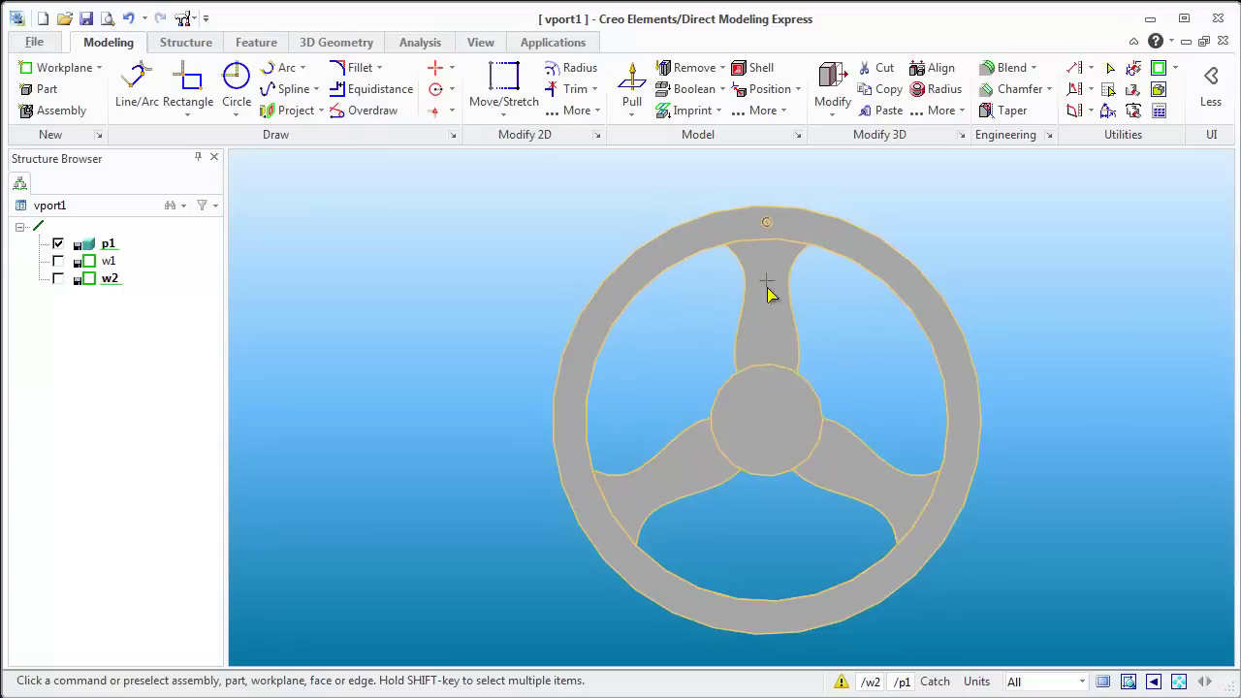
pyautogui.click(765, 626)
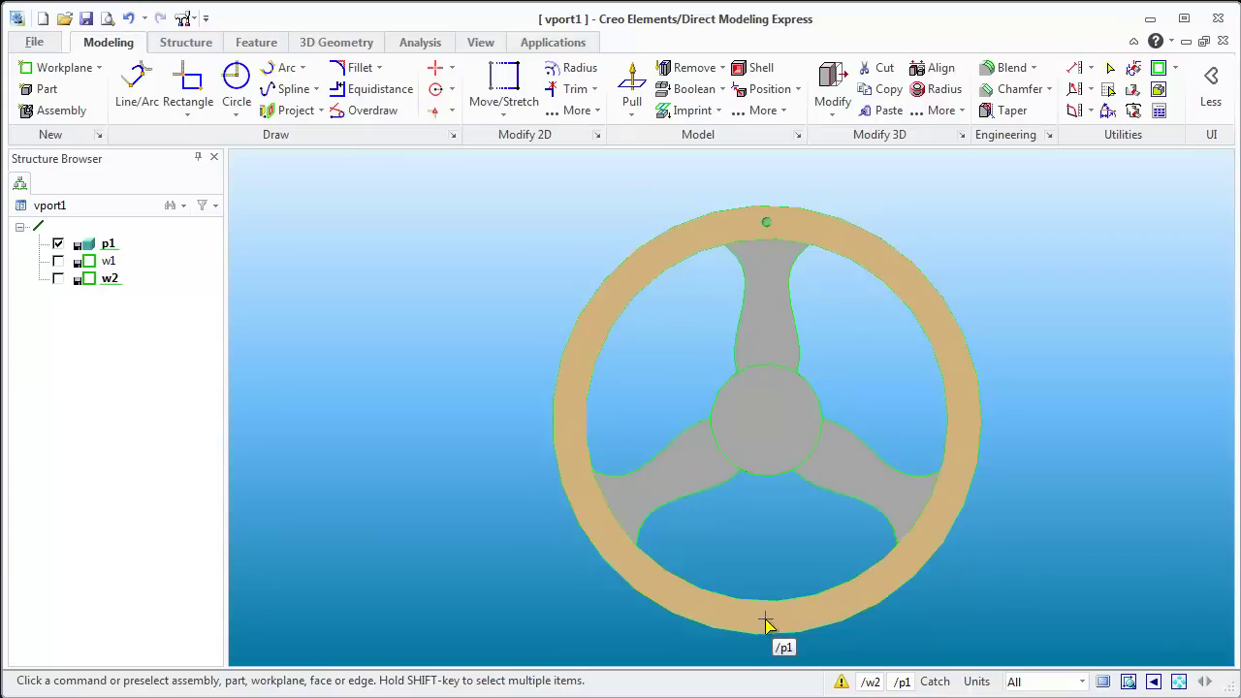
pyautogui.click(773, 625)
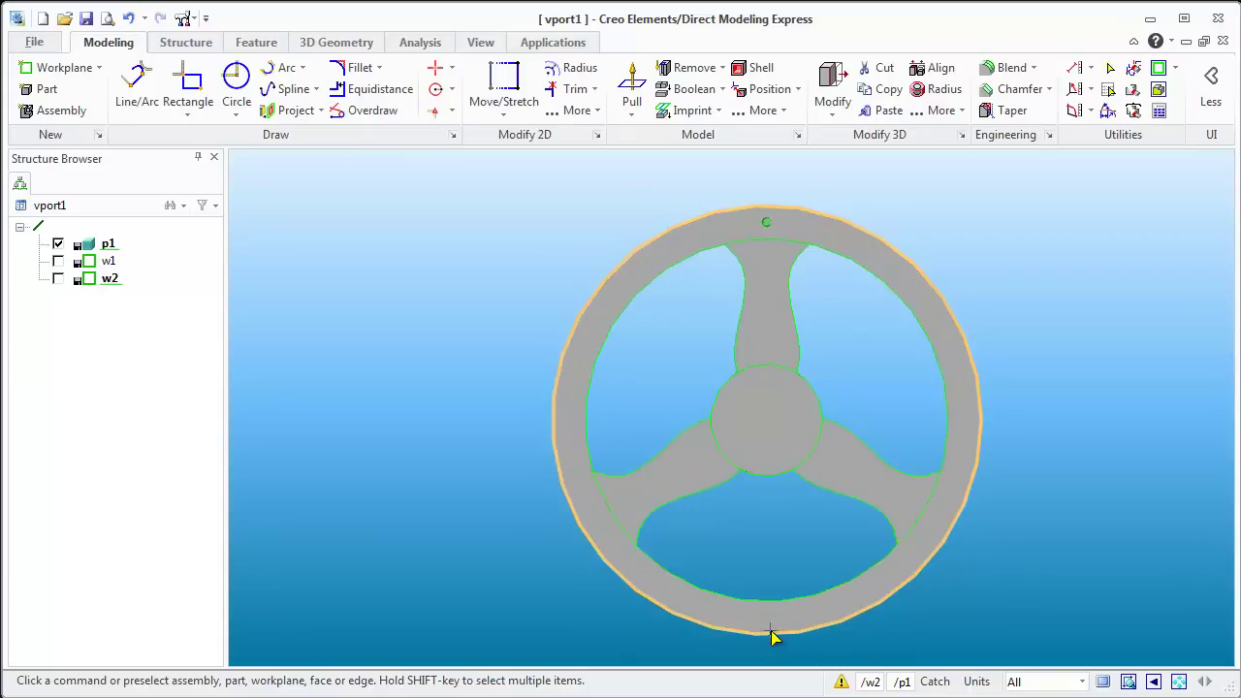
pyautogui.moveTo(837, 456); pyautogui.dragTo(715, 471, button='middle')
pyautogui.scroll(1, 770, 236)
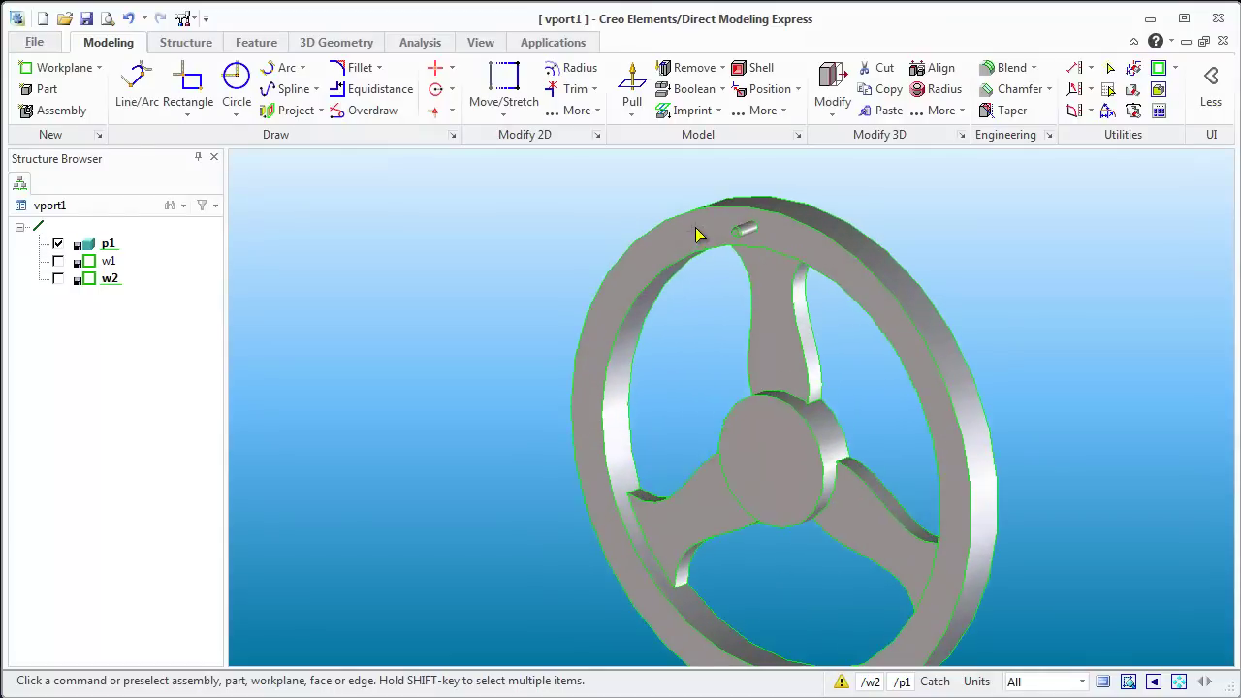
pyautogui.scroll(2, 698, 236)
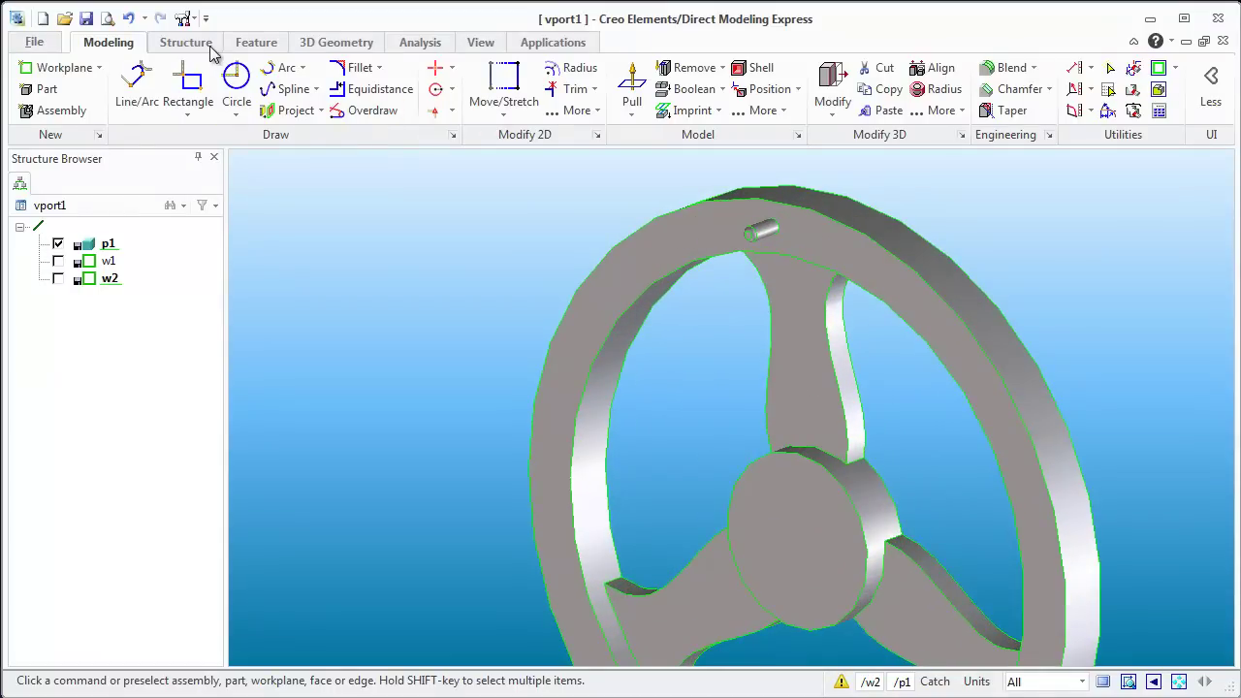
pyautogui.click(256, 43)
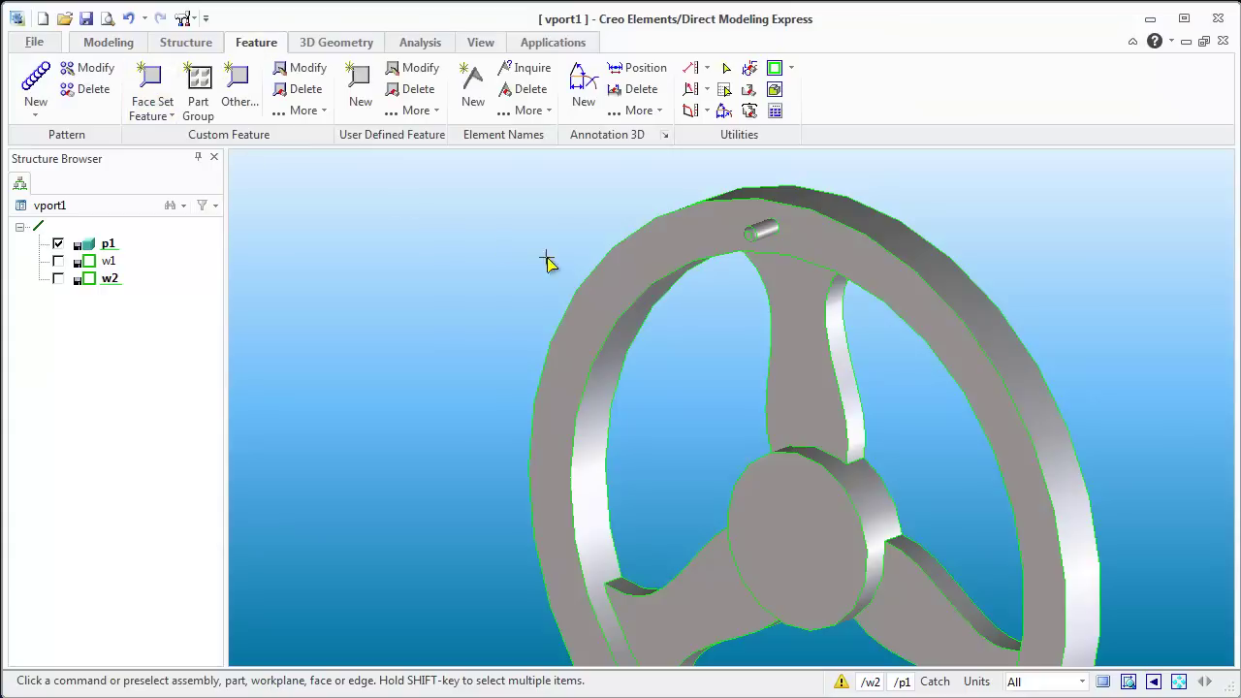
pyautogui.click(36, 115)
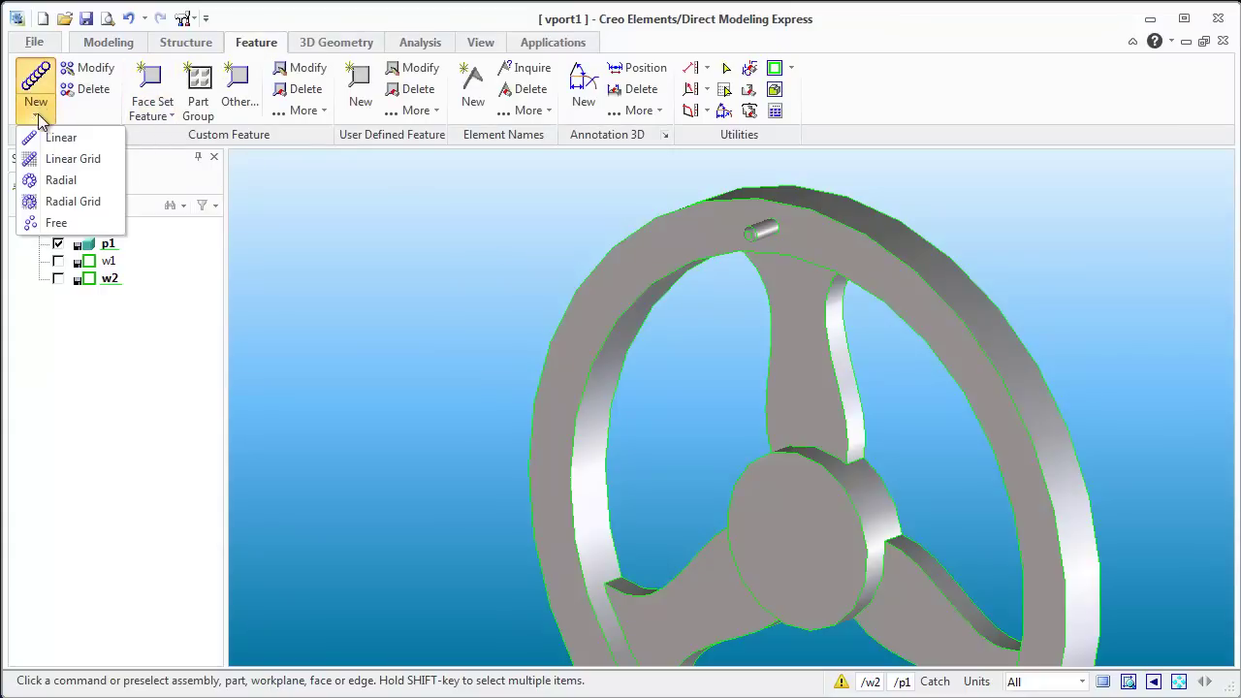
pyautogui.click(56, 180)
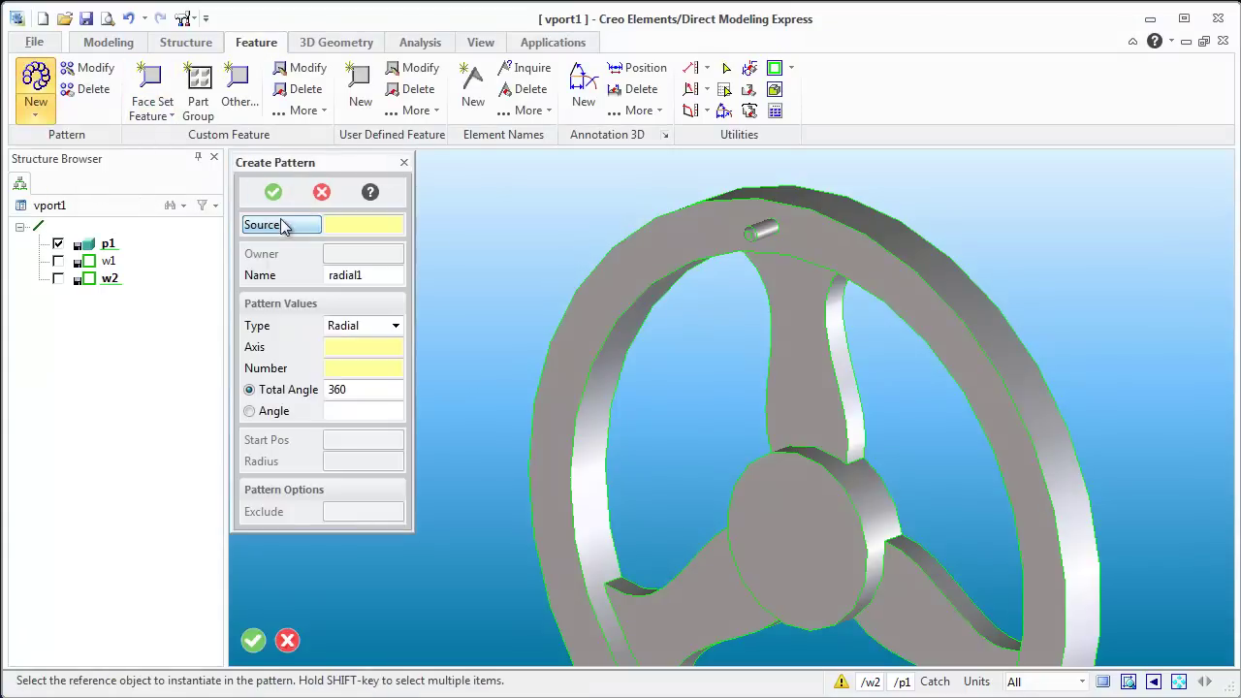
pyautogui.scroll(3, 745, 239)
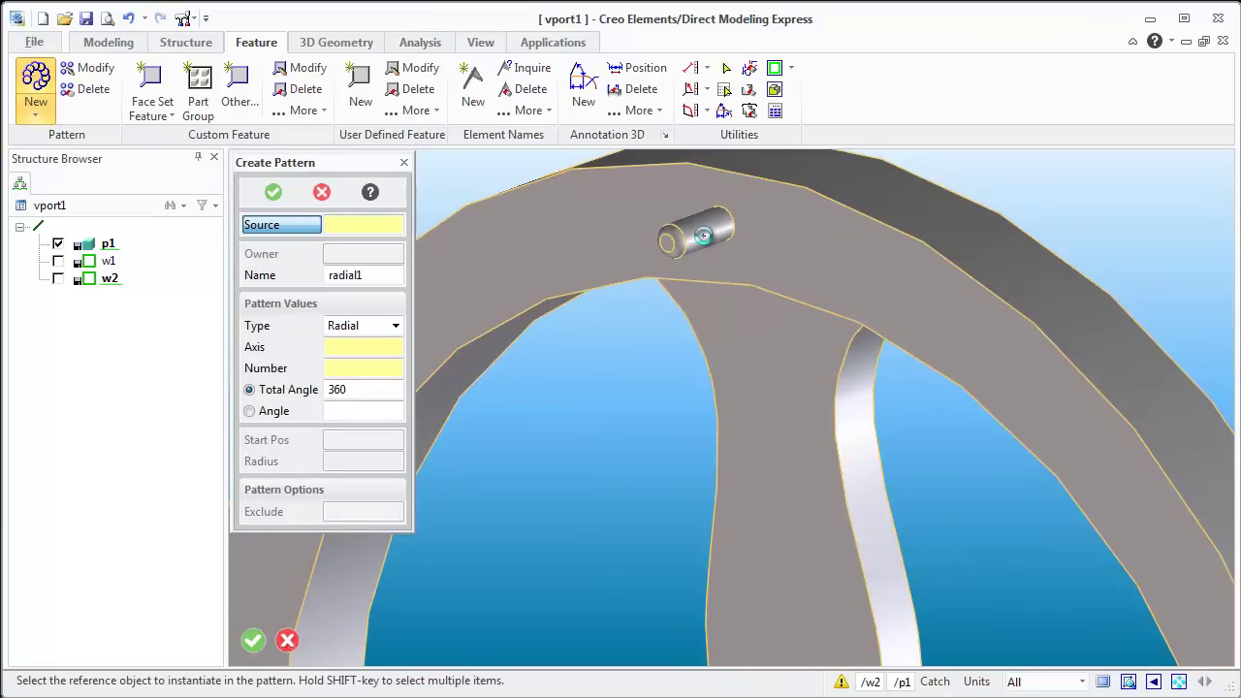
pyautogui.click(703, 235)
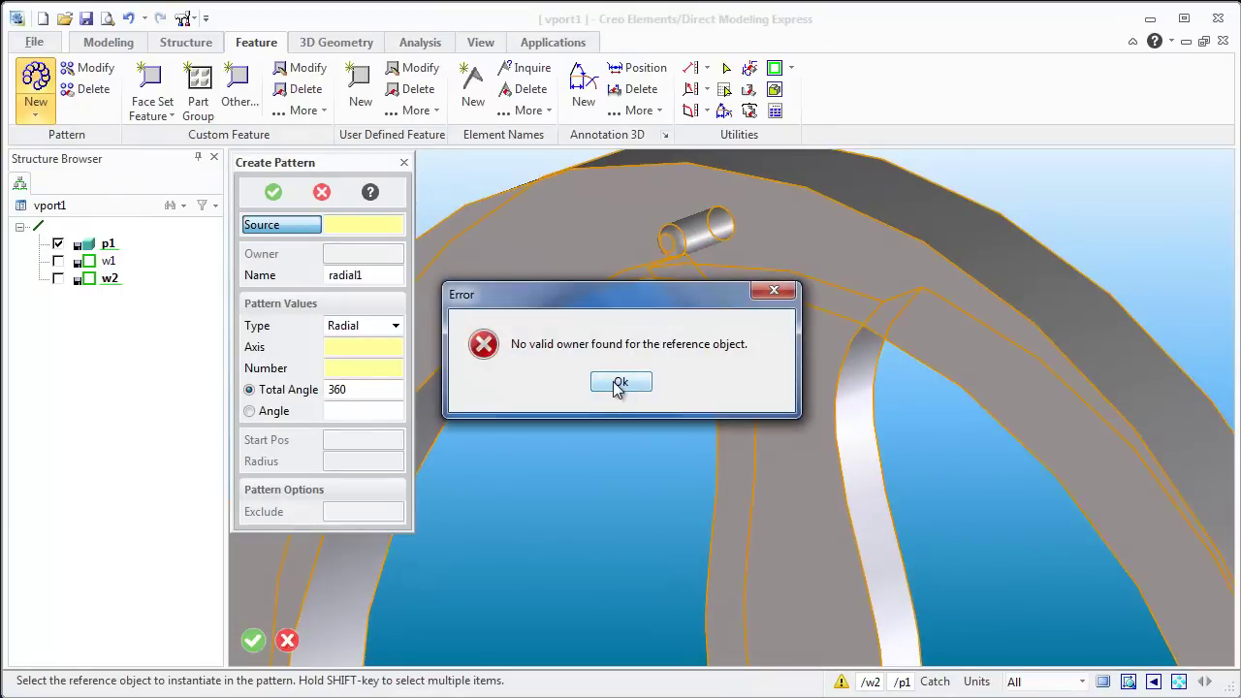
pyautogui.click(768, 294)
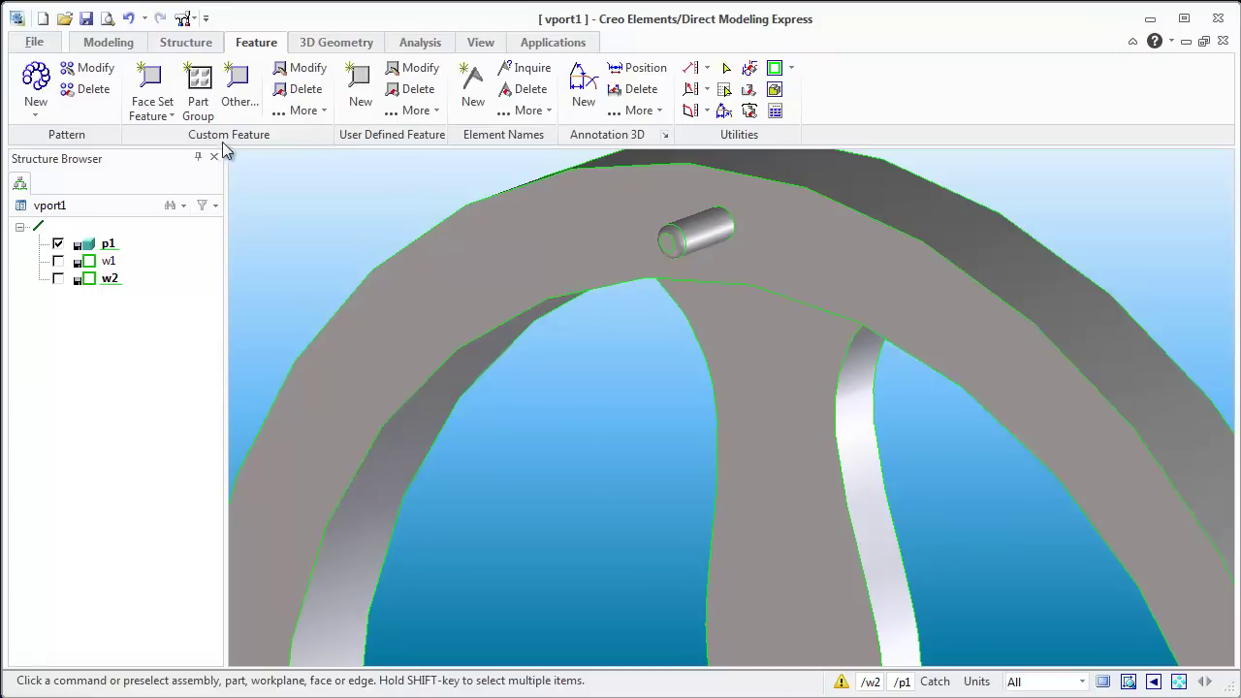
# Step: Define the rim pin's end face and side face as a Boss face set feature
pyautogui.click(683, 254)
pyautogui.click(150, 87)
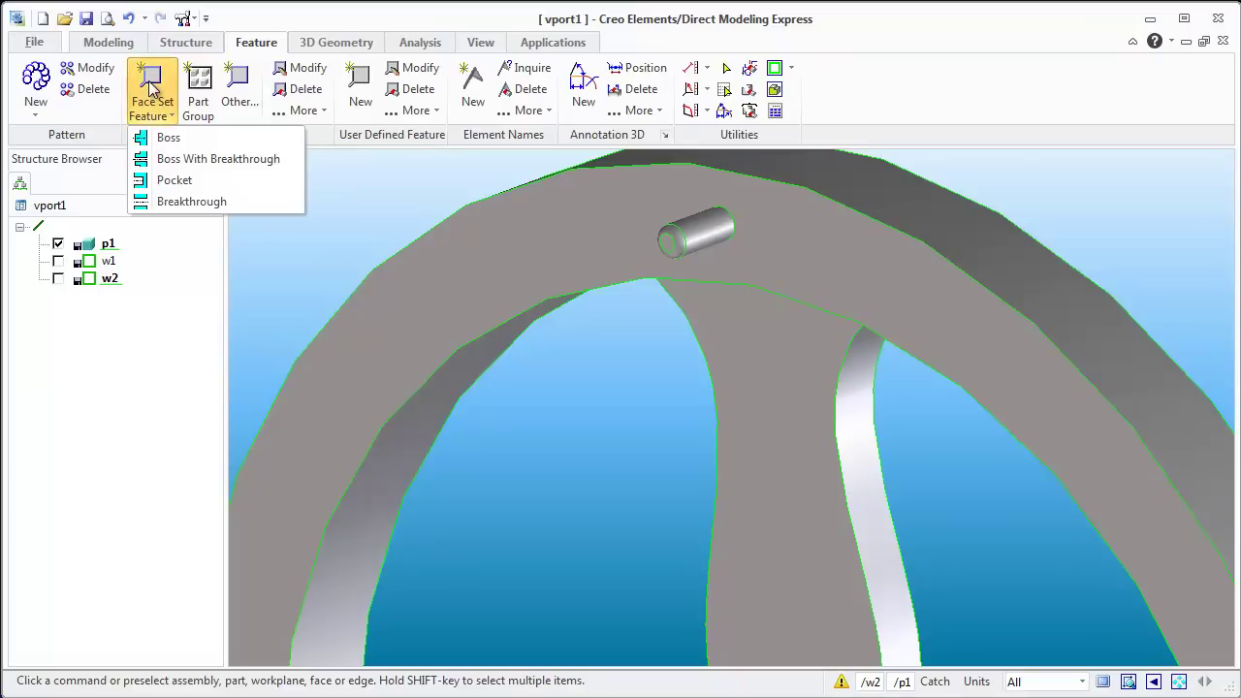
pyautogui.click(168, 138)
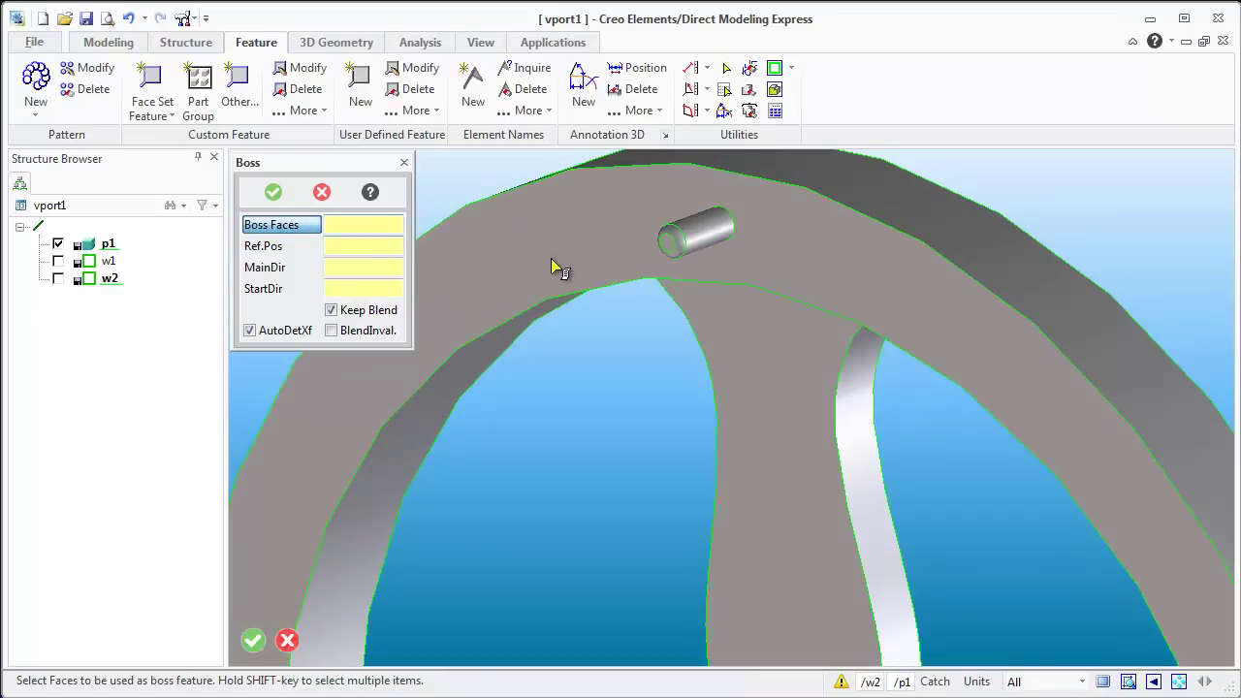
pyautogui.scroll(2, 673, 250)
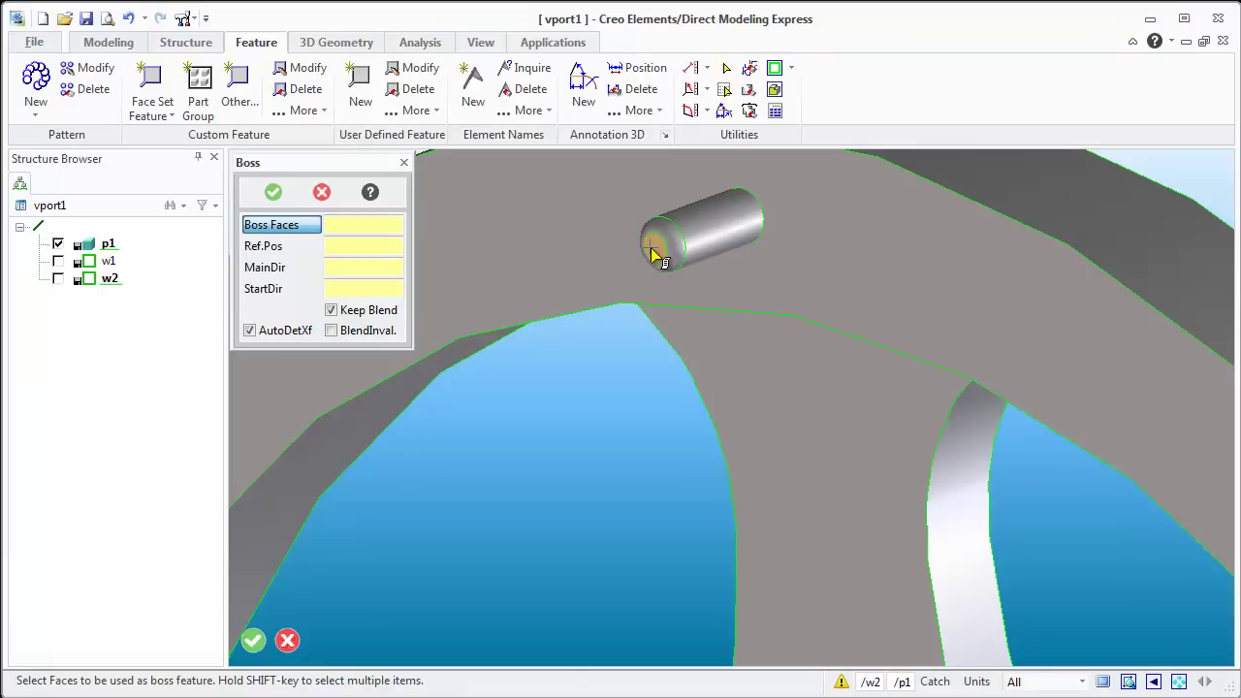
pyautogui.click(655, 250)
pyautogui.click(704, 233)
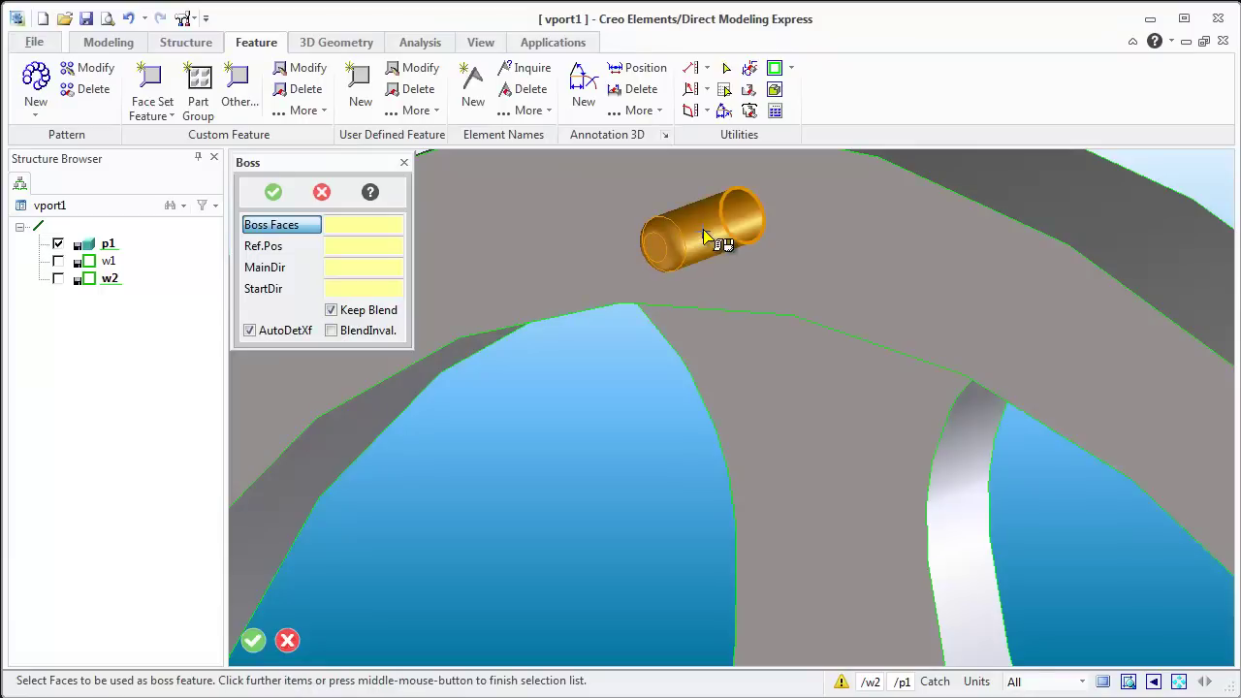
pyautogui.middleClick(705, 236)
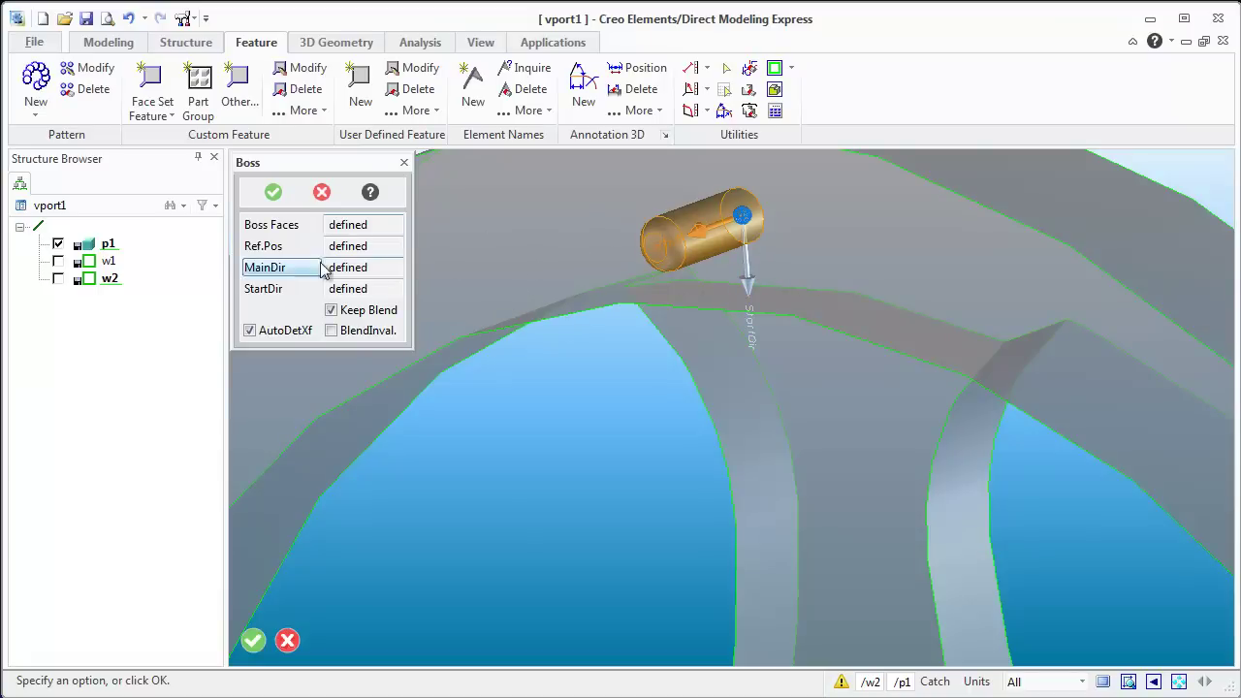
pyautogui.click(273, 193)
# Step: Radially pattern the pin boss about the hub axis: 31 instances over 360°
pyautogui.scroll(-5, 582, 333)
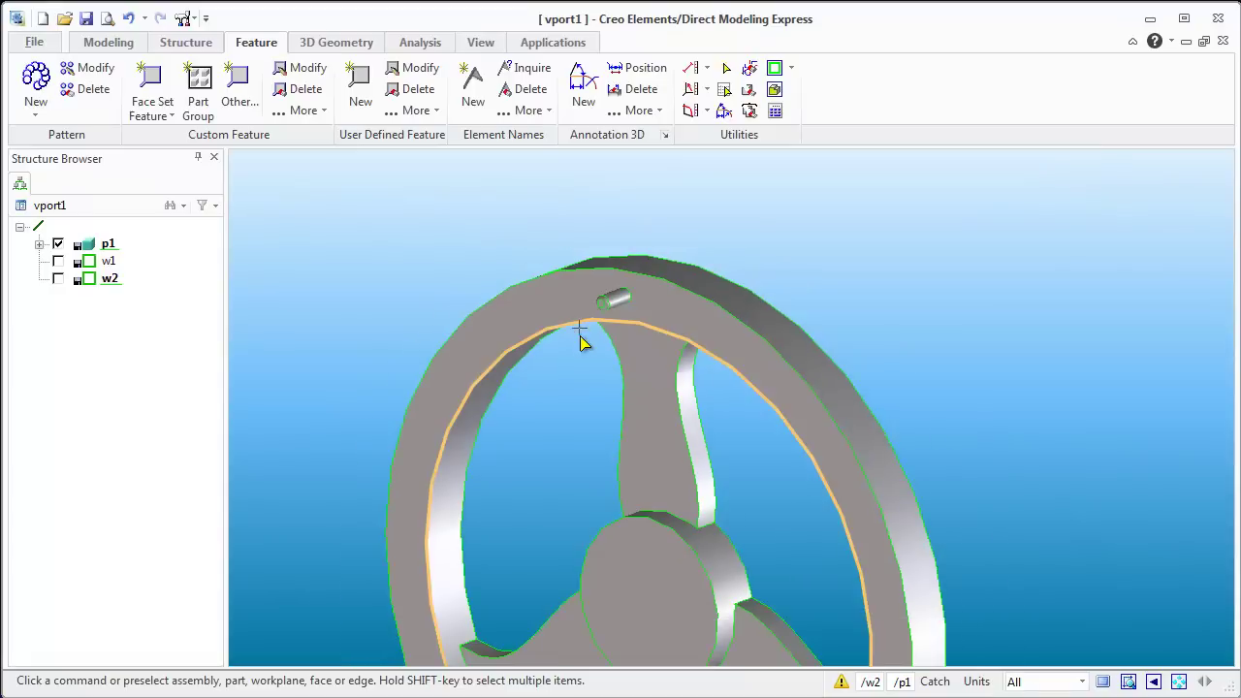
pyautogui.click(37, 92)
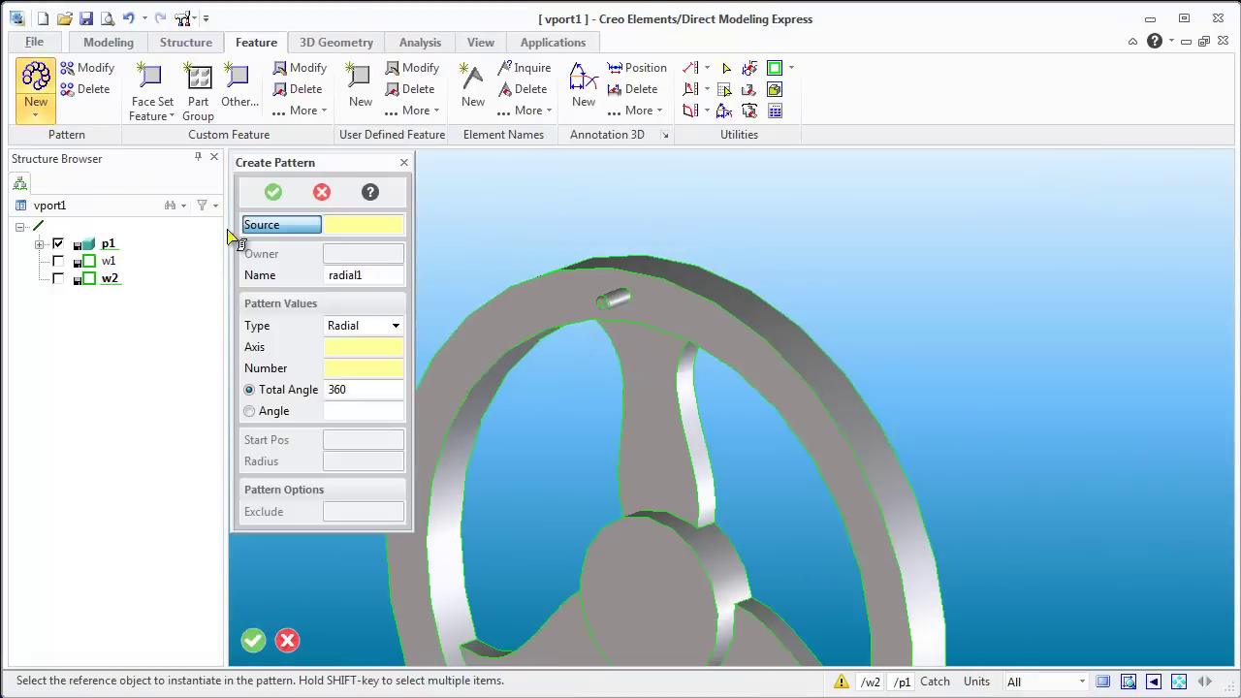
pyautogui.click(609, 301)
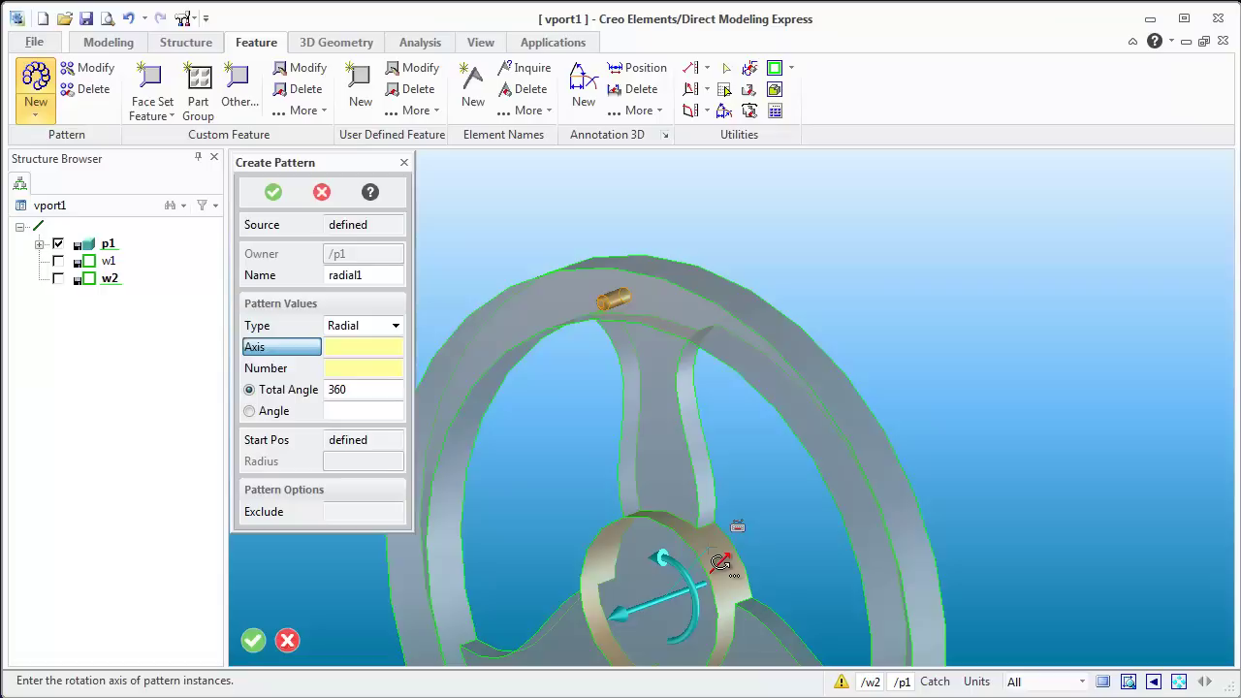
pyautogui.click(719, 562)
pyautogui.write('31')
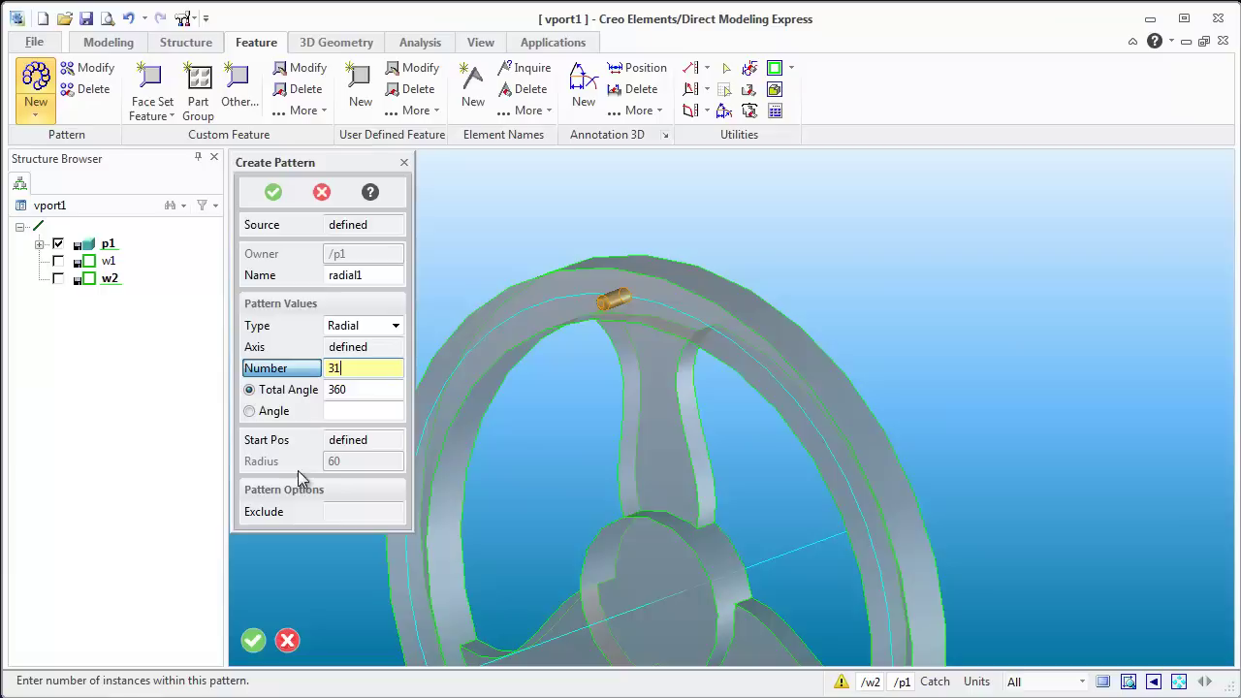
pyautogui.click(271, 194)
pyautogui.click(271, 194)
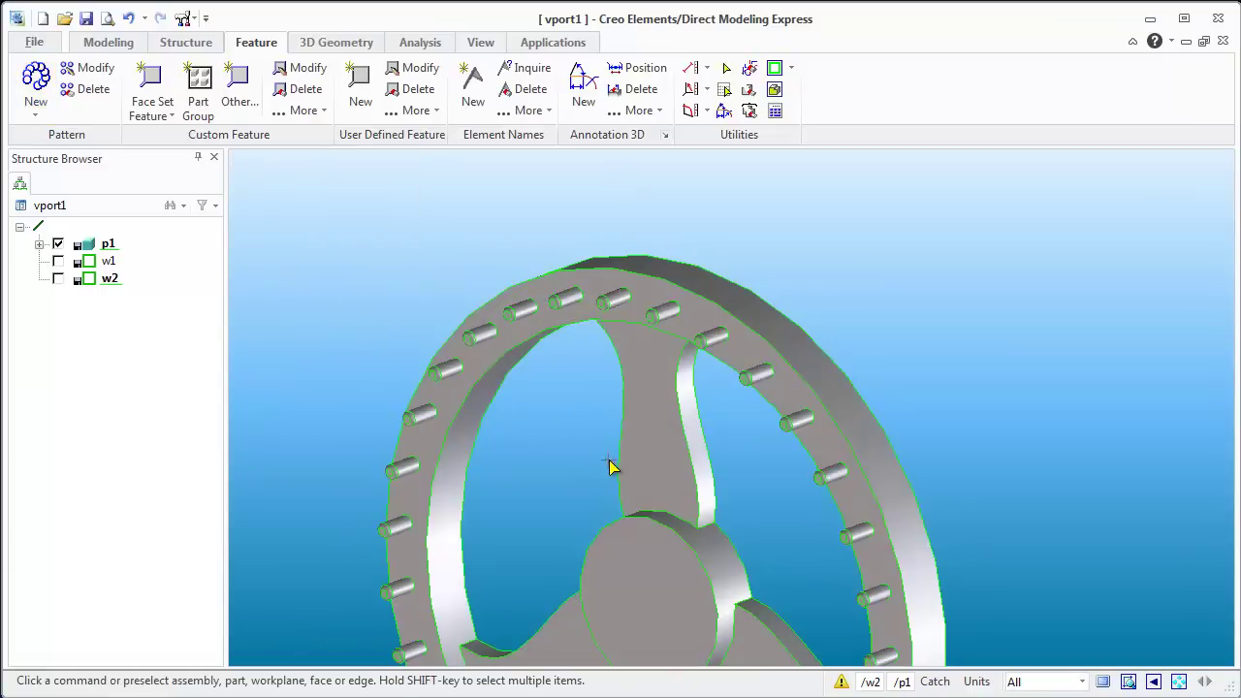
# Step: Zoom and orbit around the wheel to inspect the 31 rim pins
pyautogui.scroll(-3, 609, 466)
pyautogui.moveTo(609, 466)
pyautogui.mouseDown(button='middle')
pyautogui.moveTo(620, 575)
pyautogui.moveTo(601, 507)
pyautogui.moveTo(554, 562)
pyautogui.moveTo(605, 546)
pyautogui.moveTo(615, 559)
pyautogui.mouseUp(button='middle')
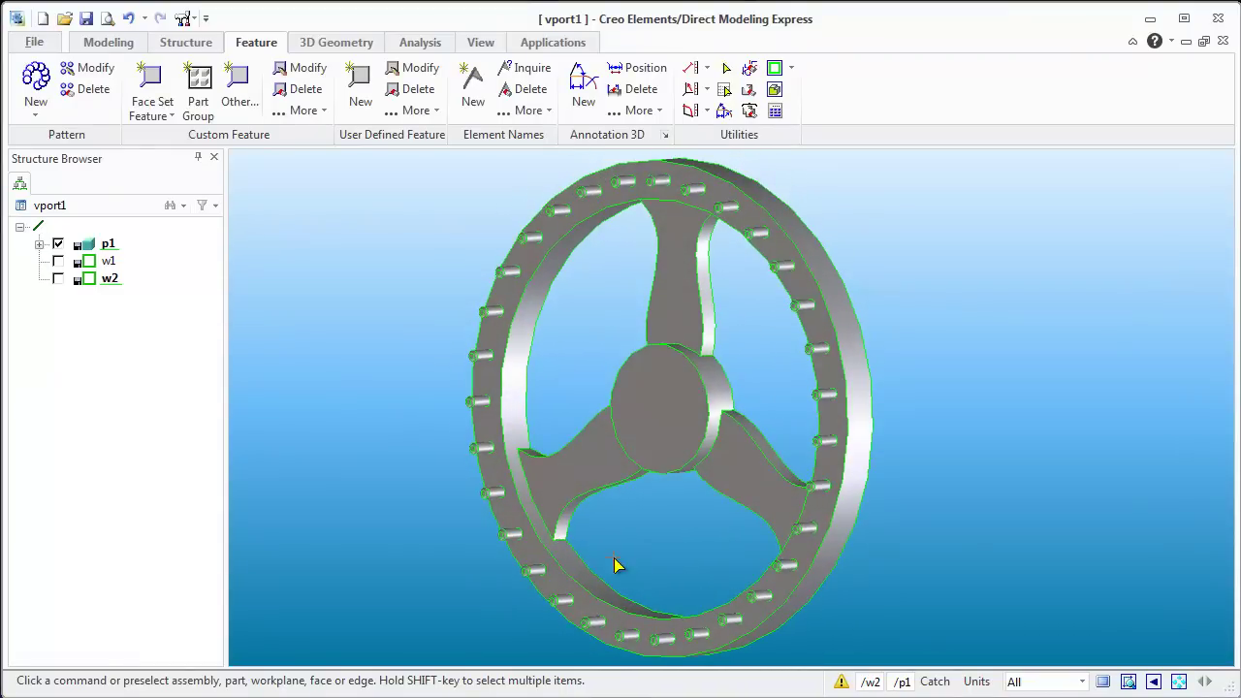
pyautogui.scroll(2, 679, 407)
pyautogui.scroll(1, 684, 389)
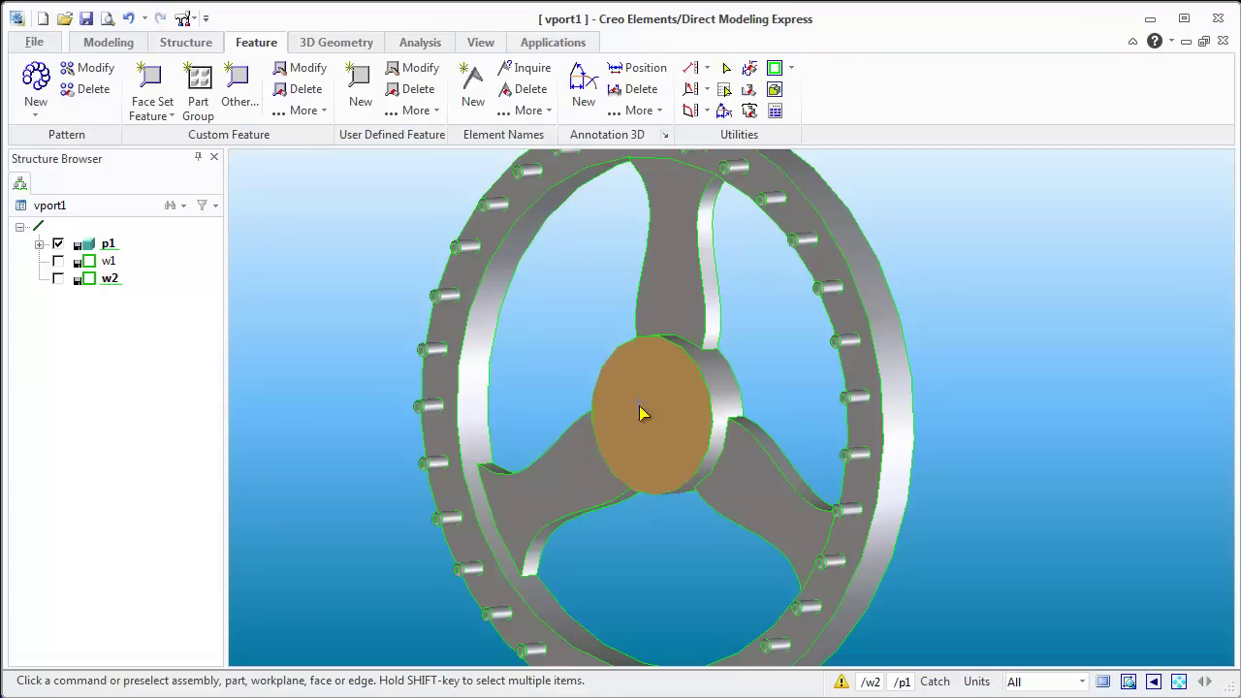
pyautogui.moveTo(665, 412)
pyautogui.mouseDown(button='middle')
pyautogui.moveTo(594, 396)
pyautogui.moveTo(611, 395)
pyautogui.mouseUp(button='middle')
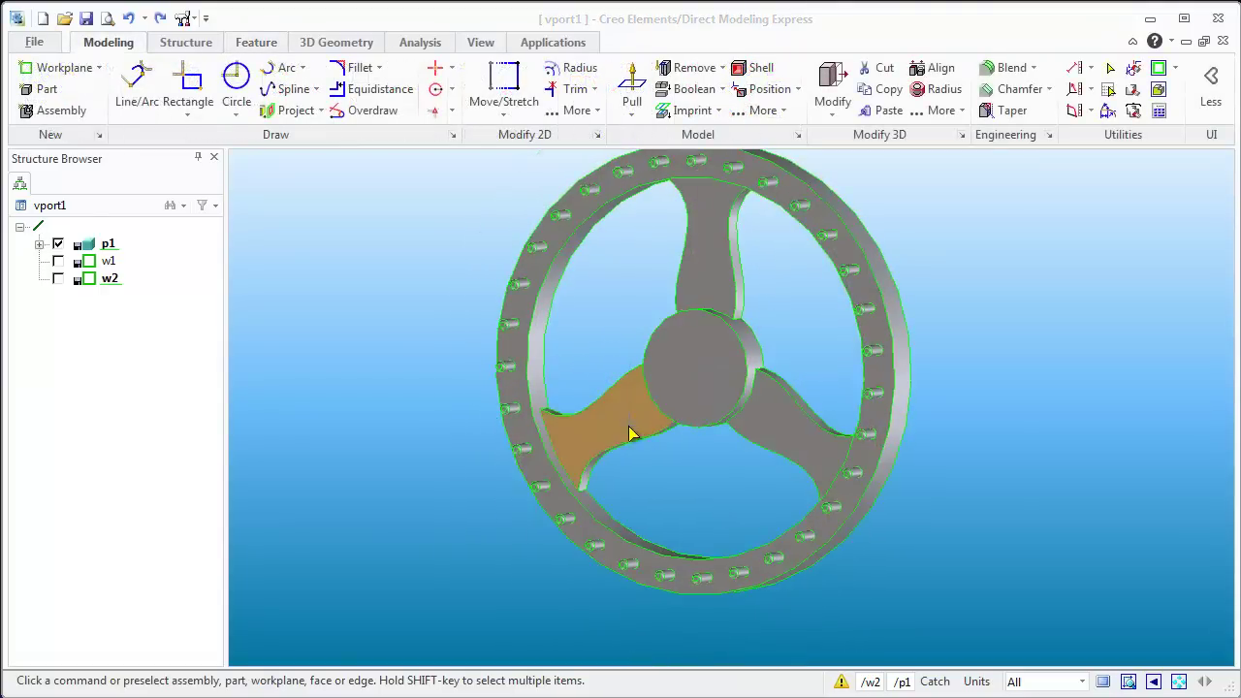
pyautogui.moveTo(640, 388)
pyautogui.mouseDown(button='middle')
pyautogui.moveTo(630, 377)
pyautogui.moveTo(643, 338)
pyautogui.moveTo(624, 401)
pyautogui.moveTo(631, 457)
pyautogui.mouseUp(button='middle')
# Step: Chamfer the lower-left, upper, upper-right and lower-right spoke edges with distance 2
pyautogui.scroll(3, 630, 443)
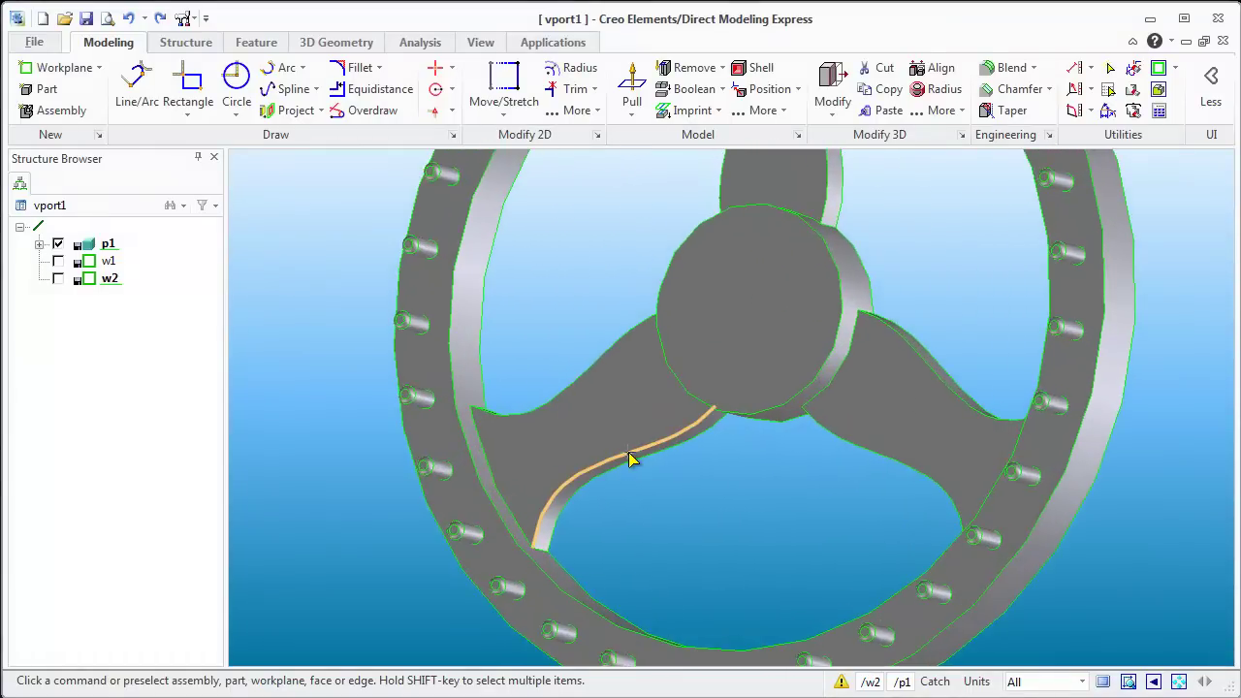
pyautogui.click(631, 457)
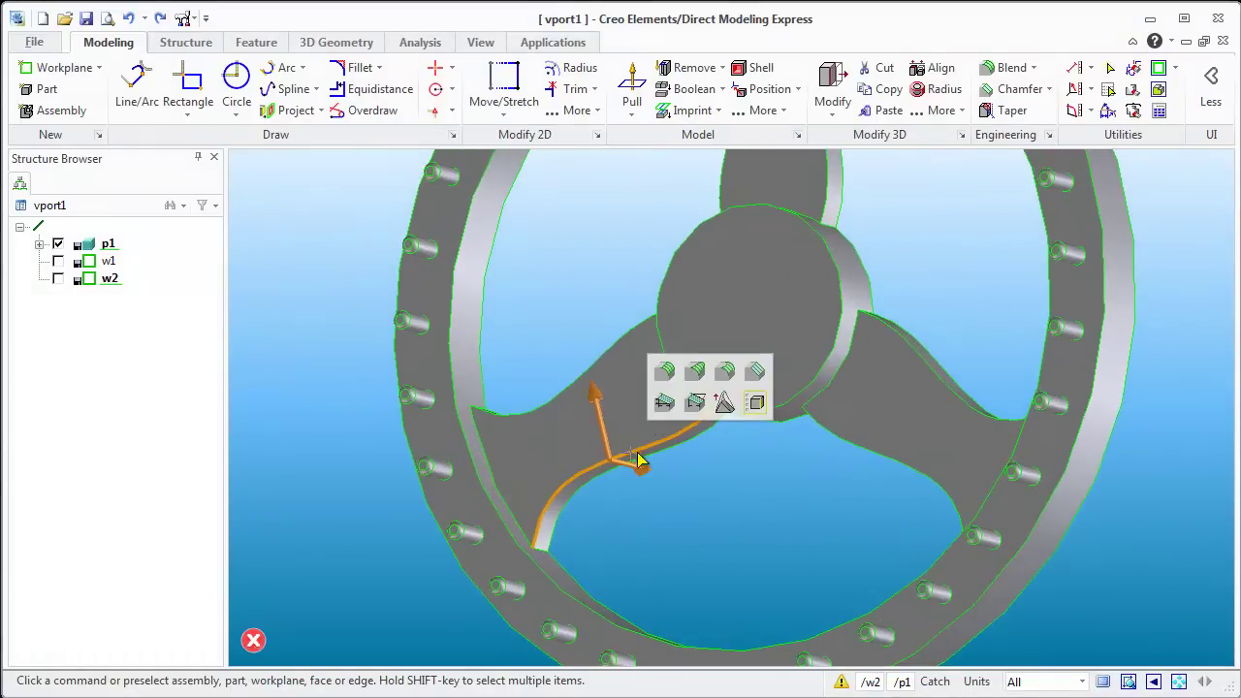
pyautogui.click(754, 370)
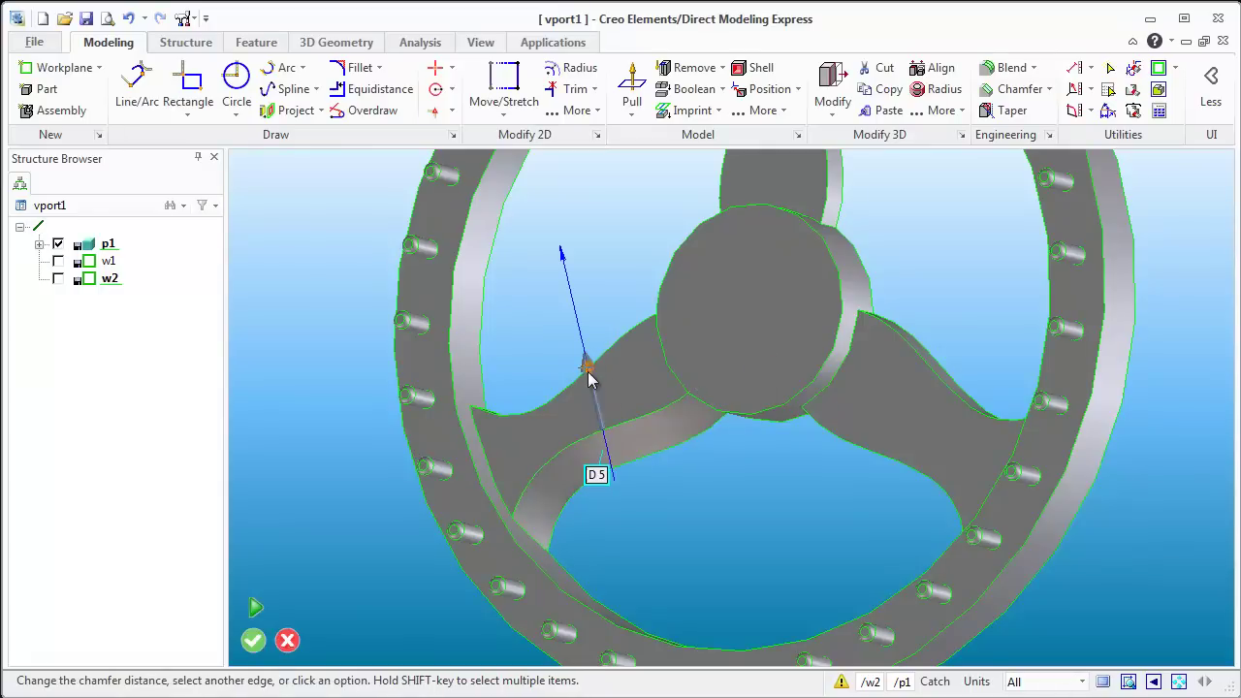
pyautogui.moveTo(588, 366); pyautogui.dragTo(594, 398)
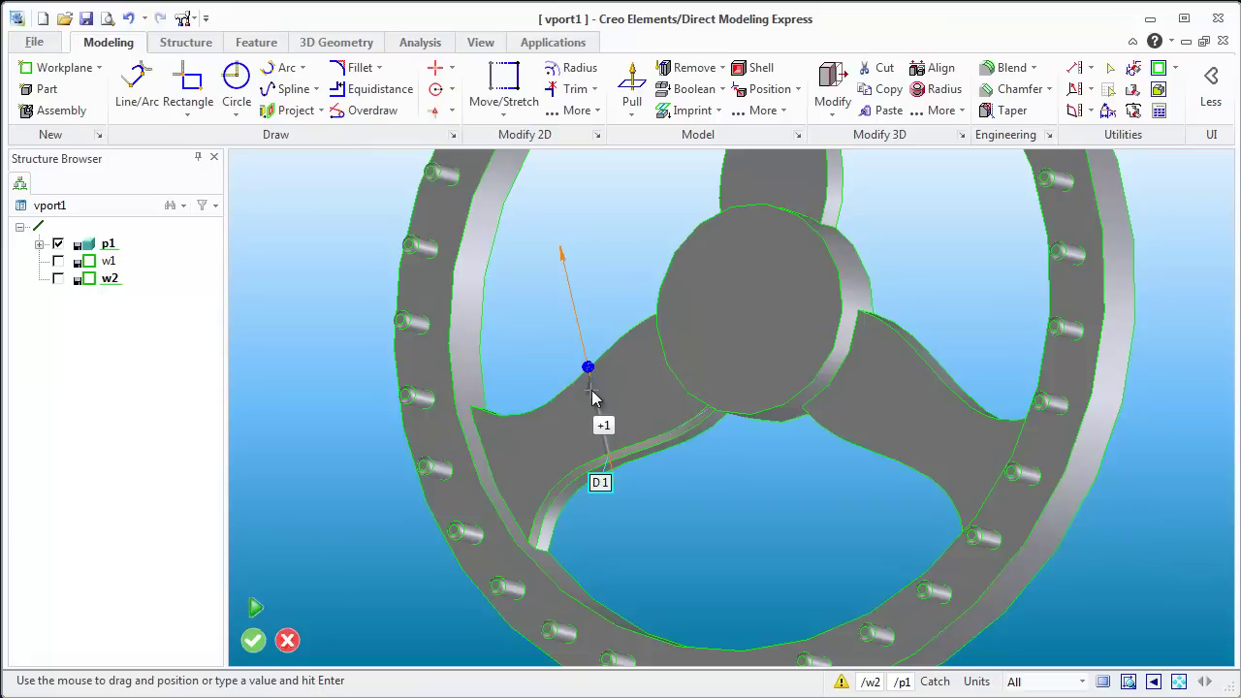
pyautogui.moveTo(594, 396); pyautogui.dragTo(593, 388)
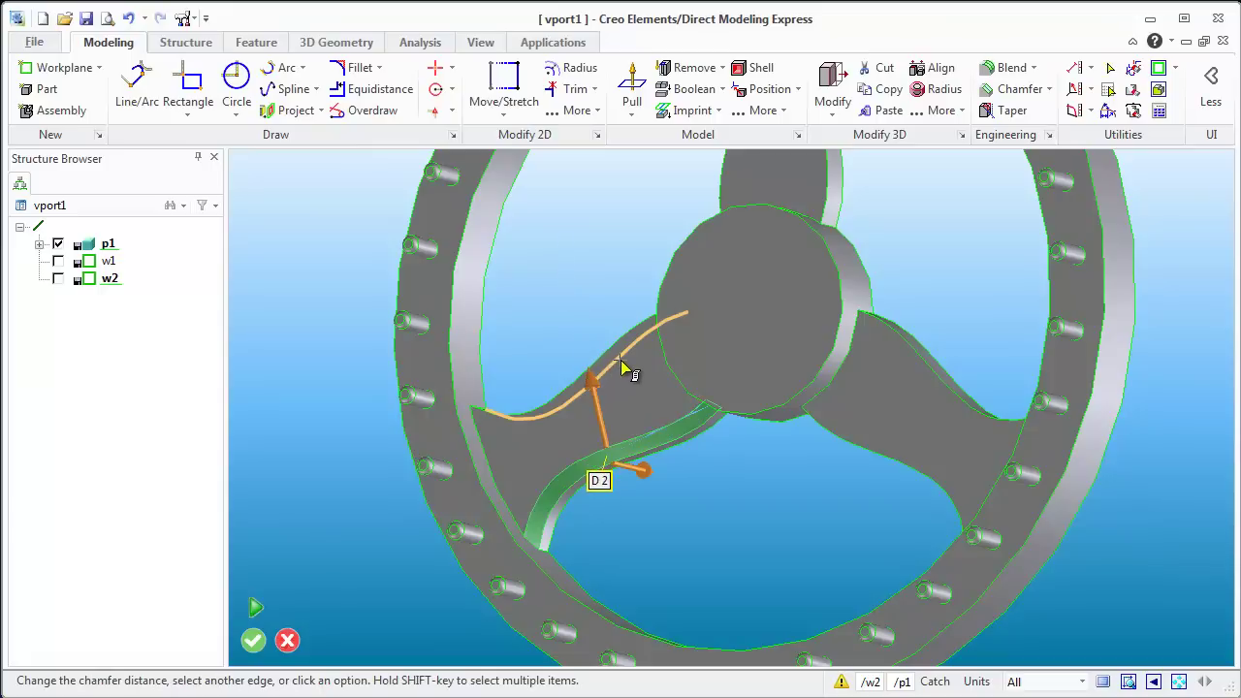
pyautogui.click(621, 359)
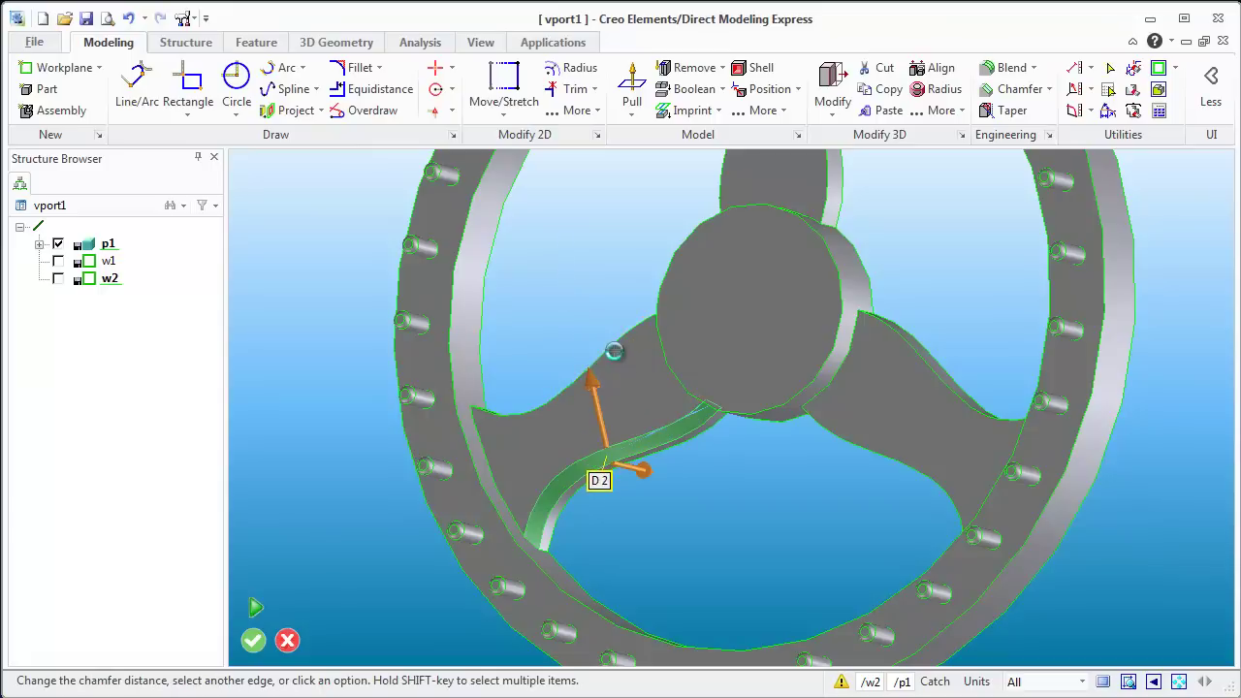
pyautogui.click(721, 184)
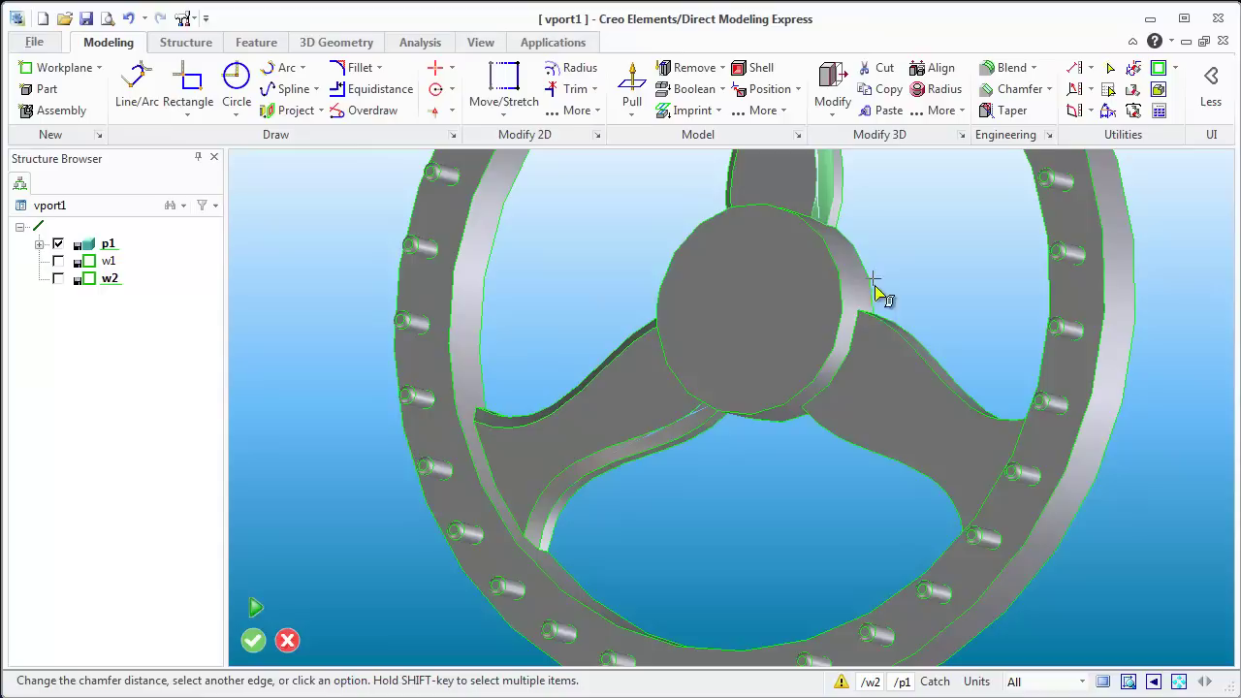
pyautogui.click(898, 331)
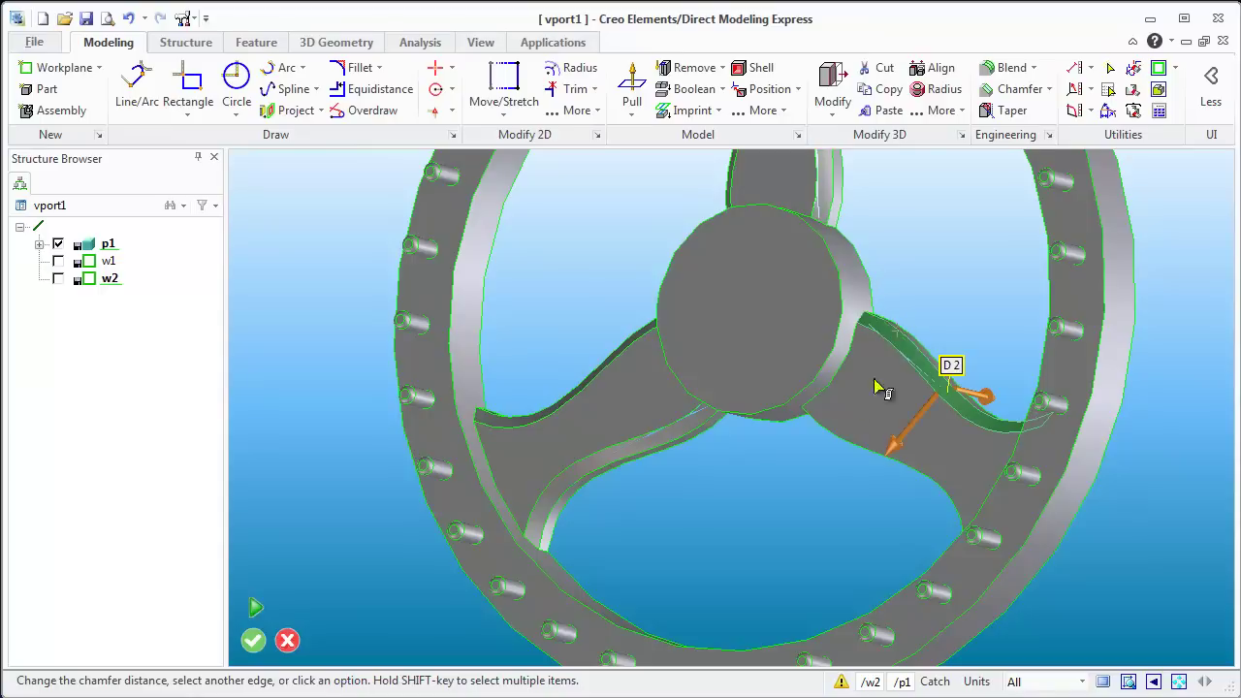
pyautogui.click(847, 444)
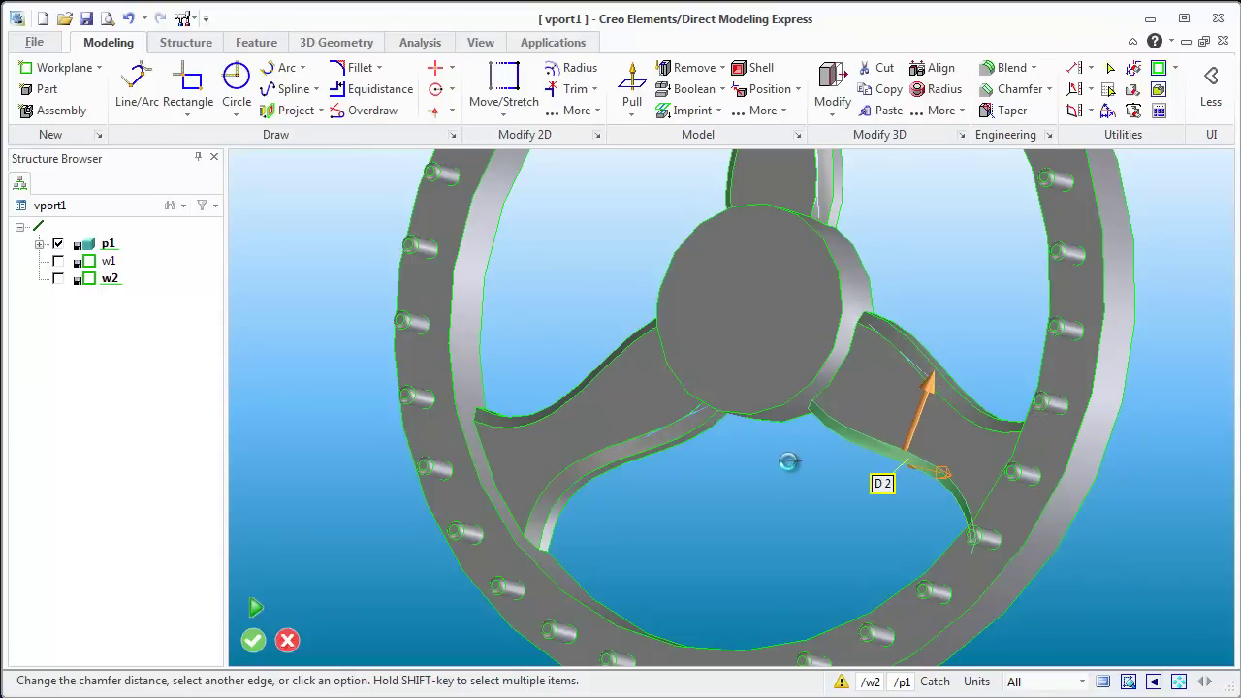
pyautogui.middleClick(787, 476)
pyautogui.scroll(-3, 760, 501)
pyautogui.scroll(-3, 786, 449)
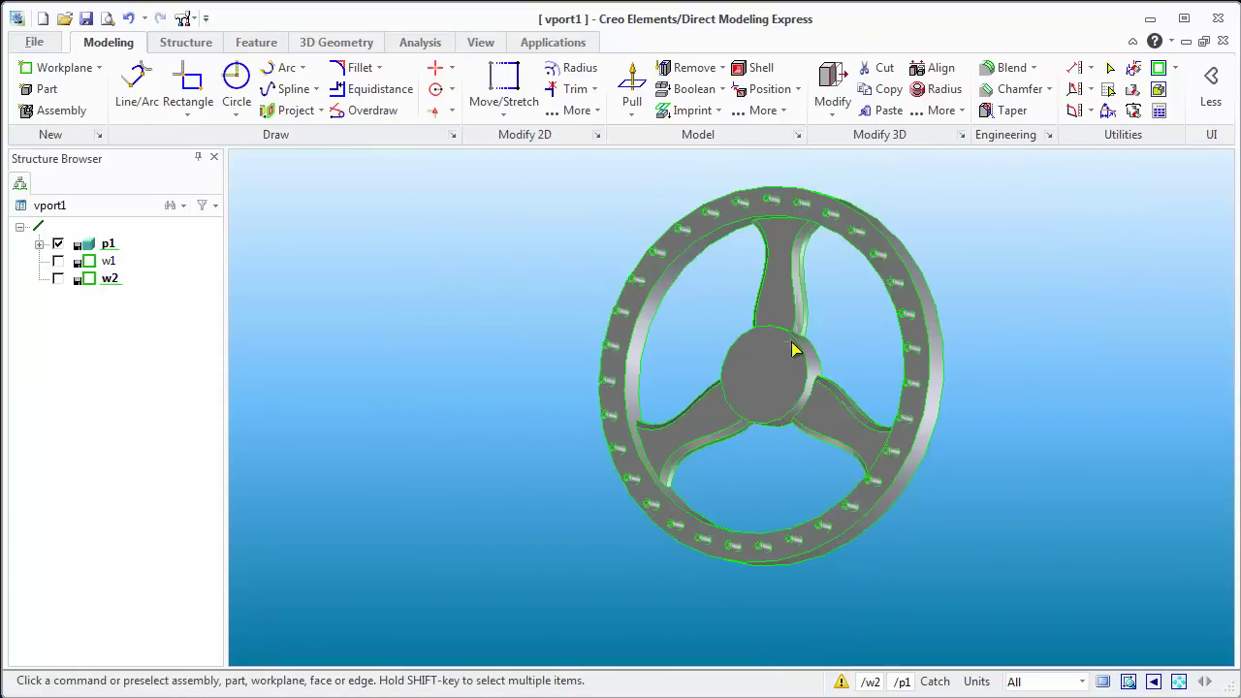
pyautogui.moveTo(795, 347)
pyautogui.mouseDown(button='middle')
pyautogui.moveTo(853, 378)
pyautogui.moveTo(784, 372)
pyautogui.moveTo(840, 327)
pyautogui.moveTo(825, 352)
pyautogui.moveTo(864, 335)
pyautogui.moveTo(823, 360)
pyautogui.mouseUp(button='middle')
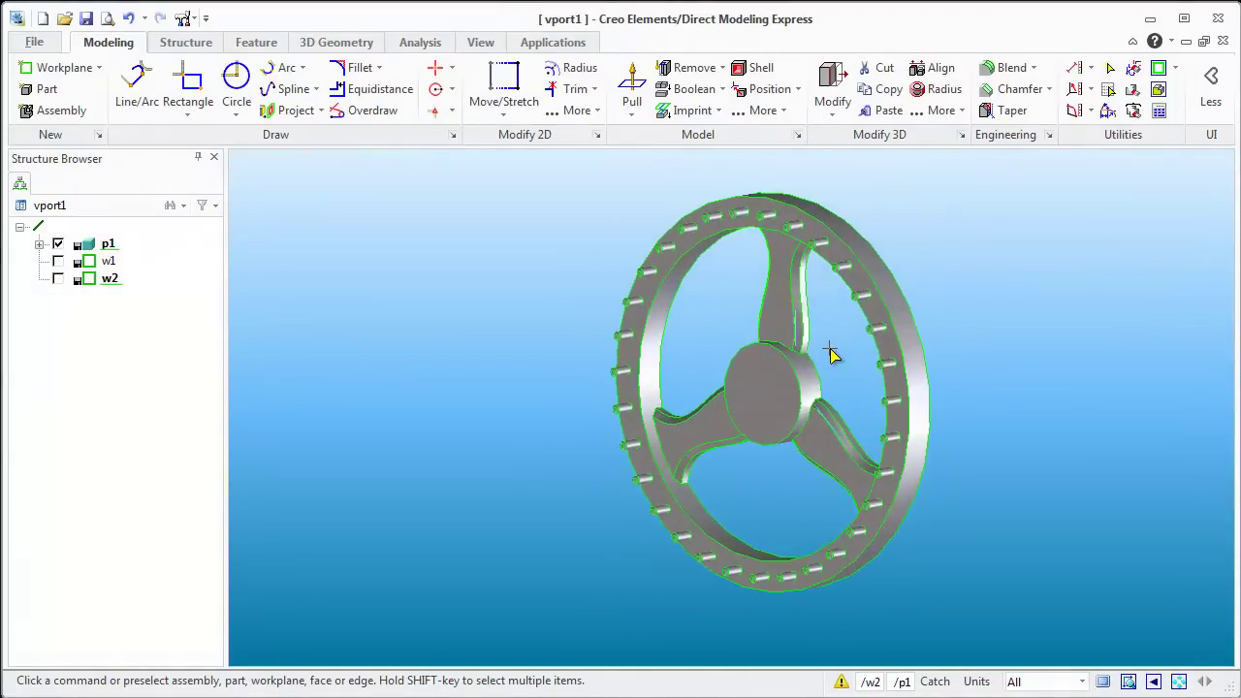